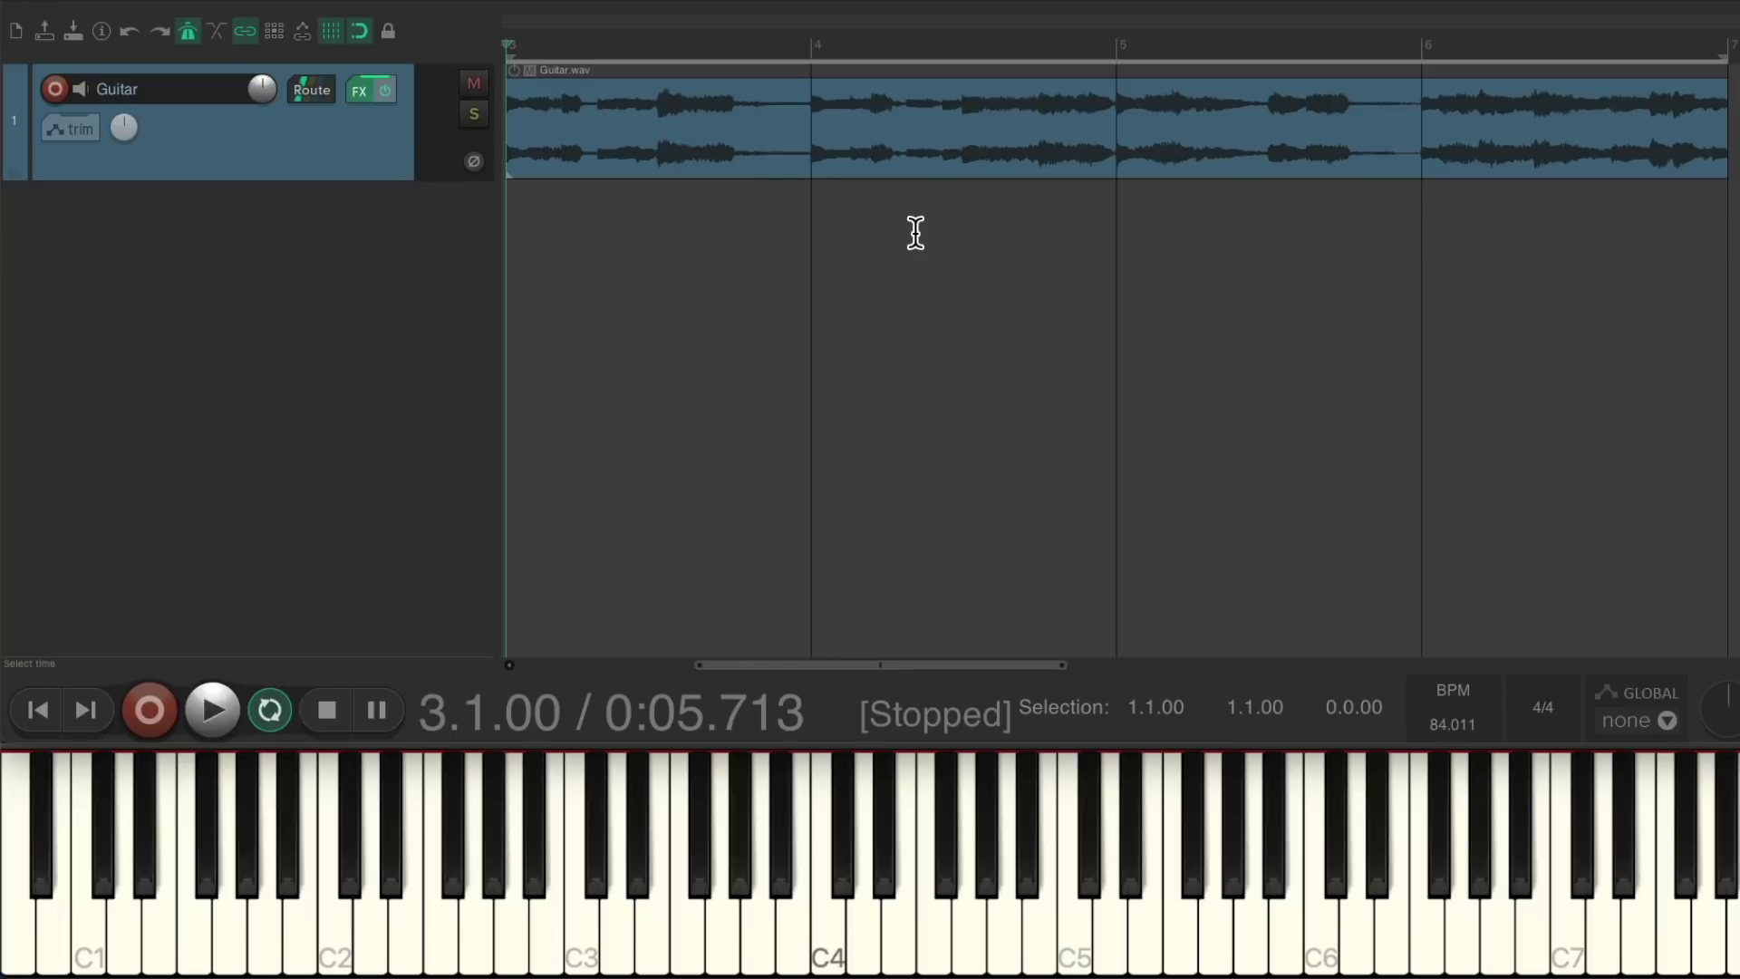
Play back the guitar project, then add a test ReaSamplOmatic5000 track and delete it
key("space")
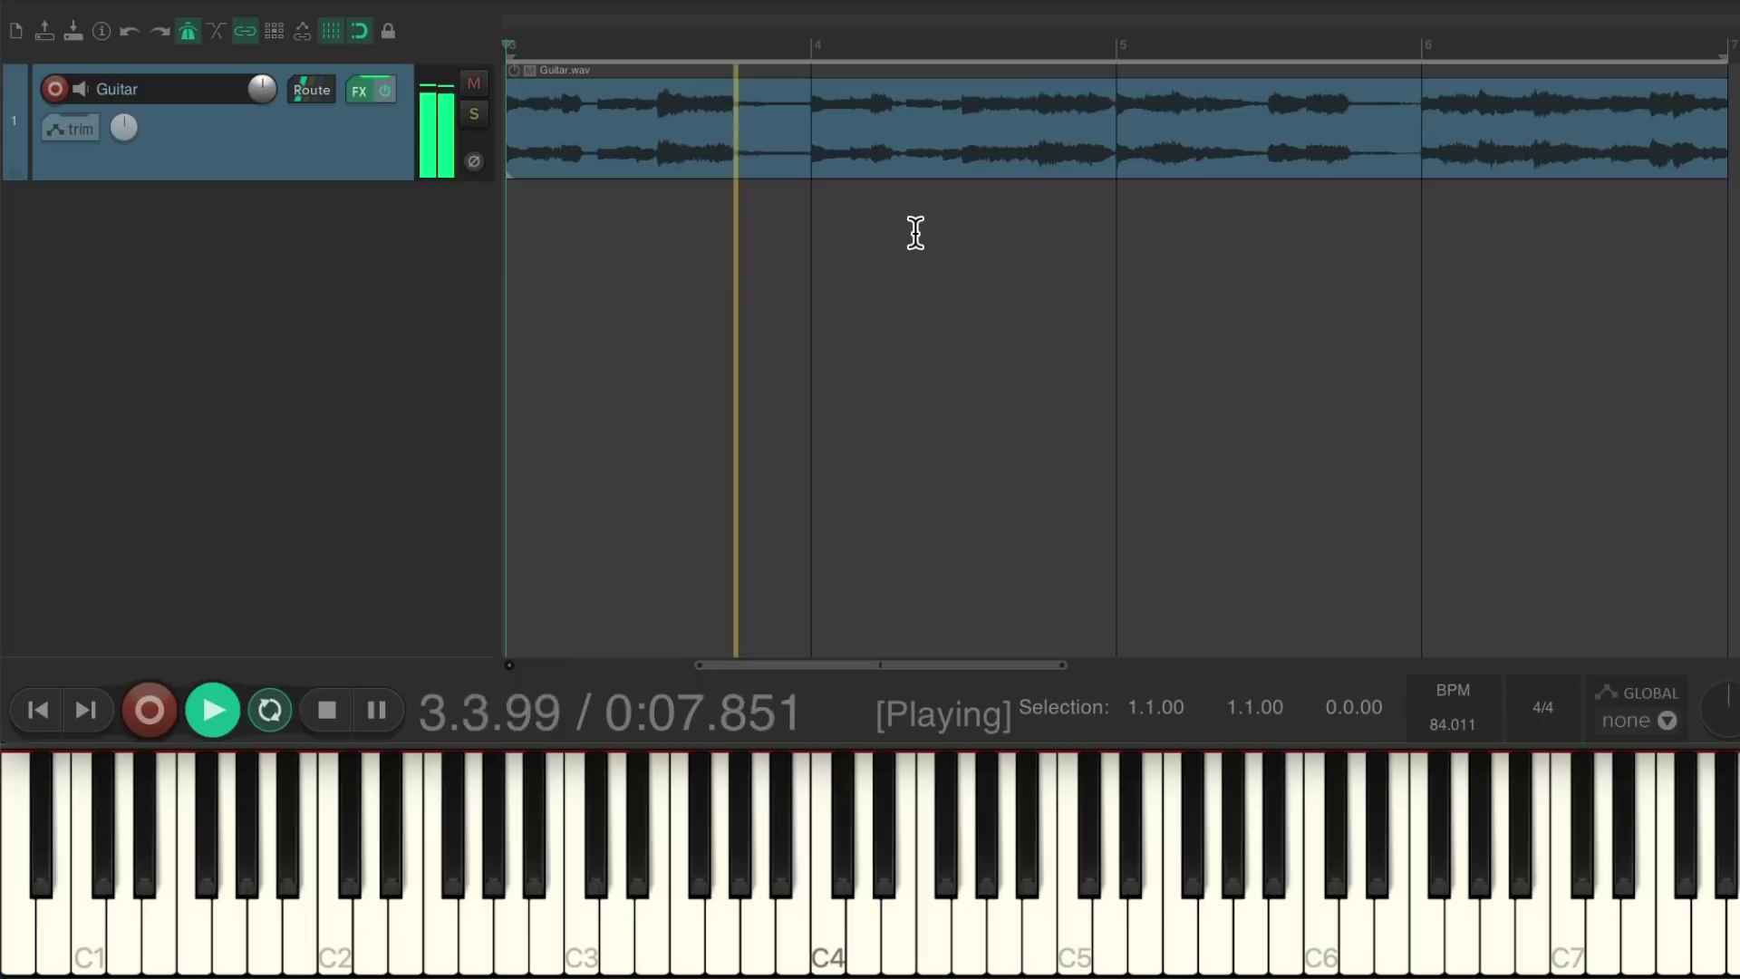
key("space")
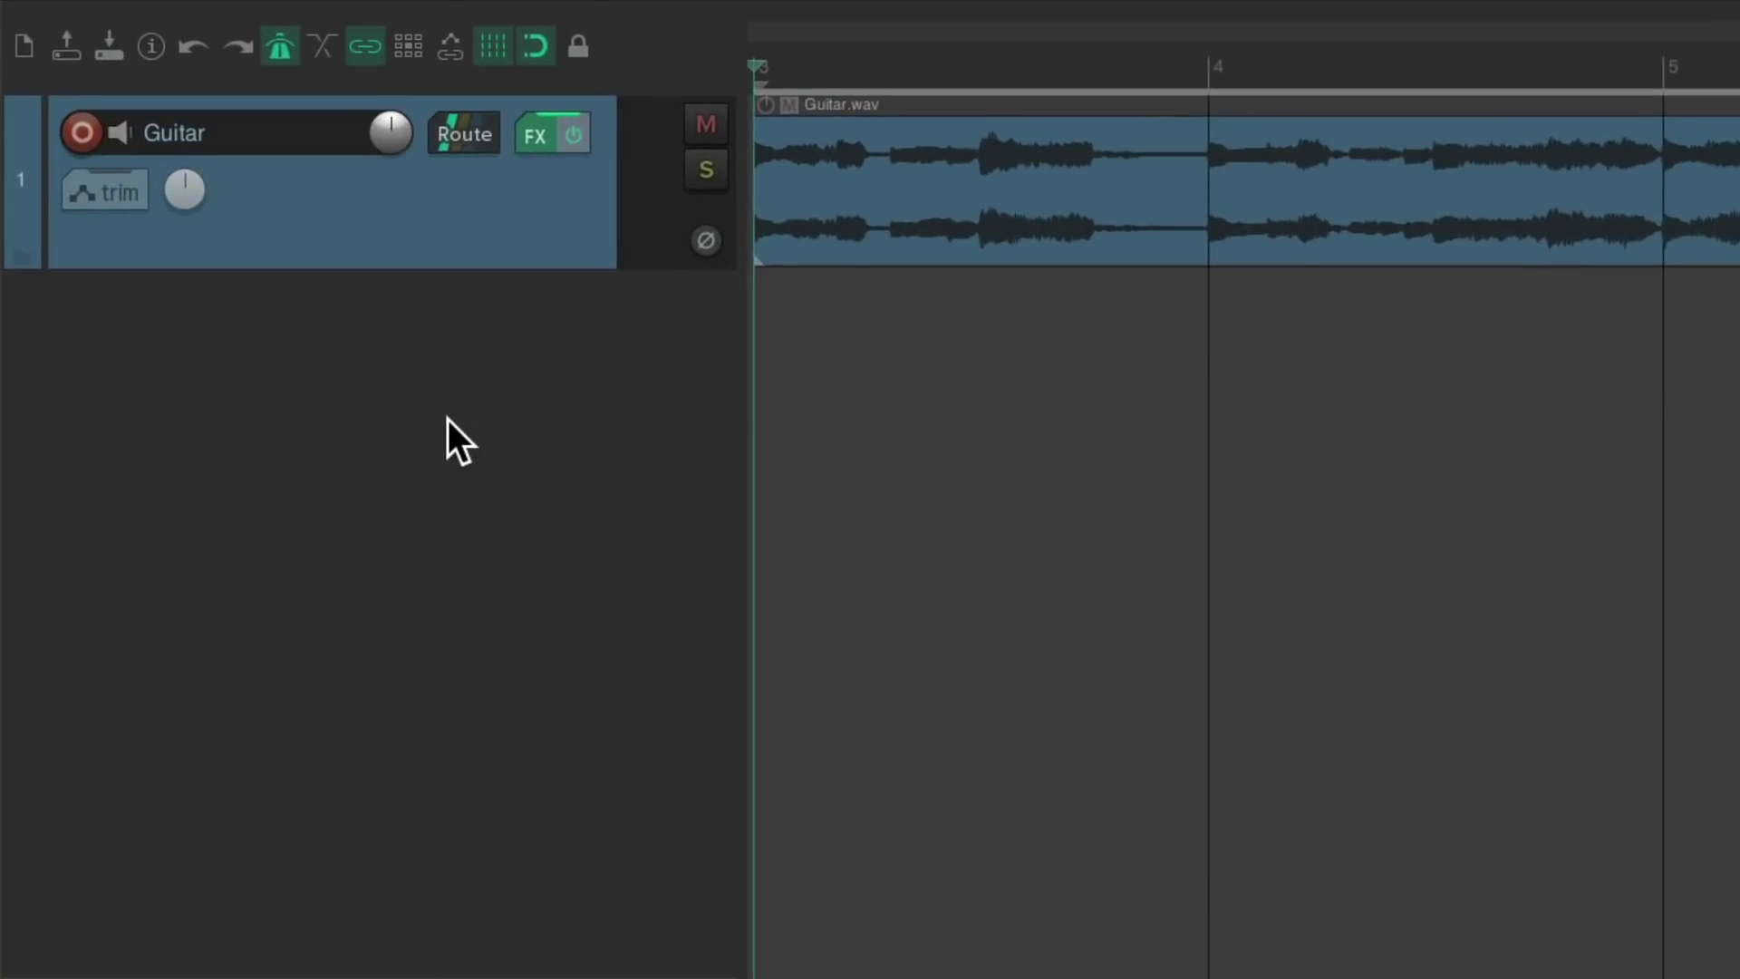
double_click(448, 421)
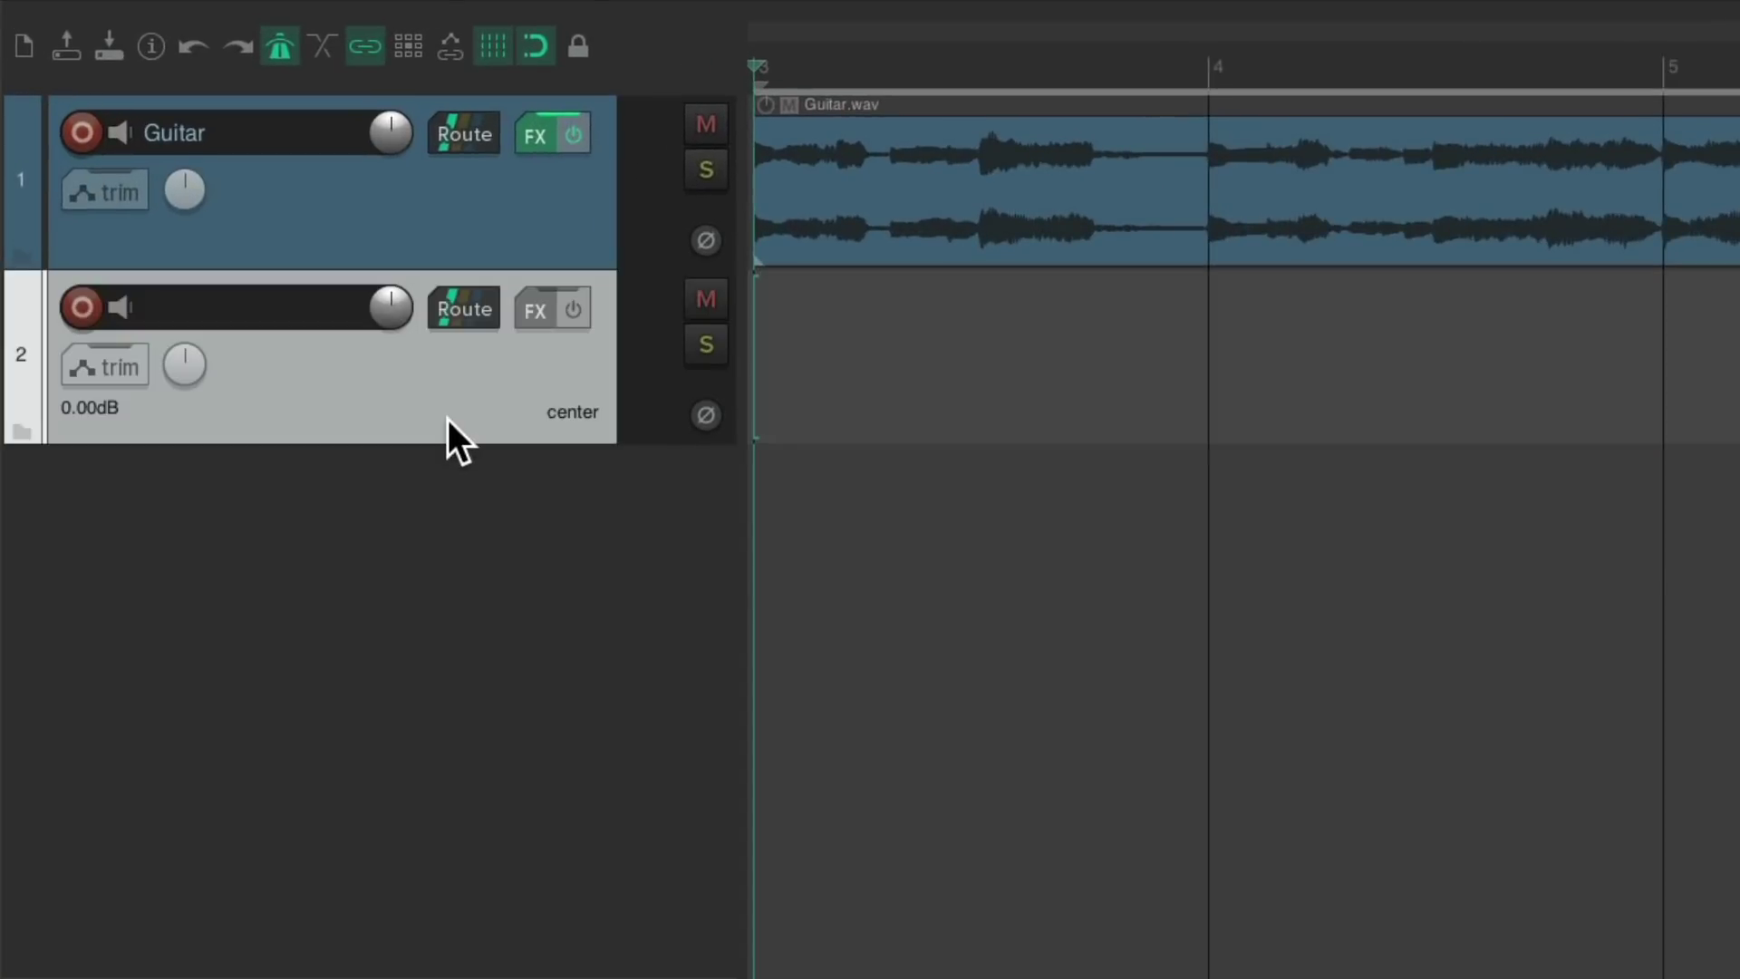
left_click(530, 316)
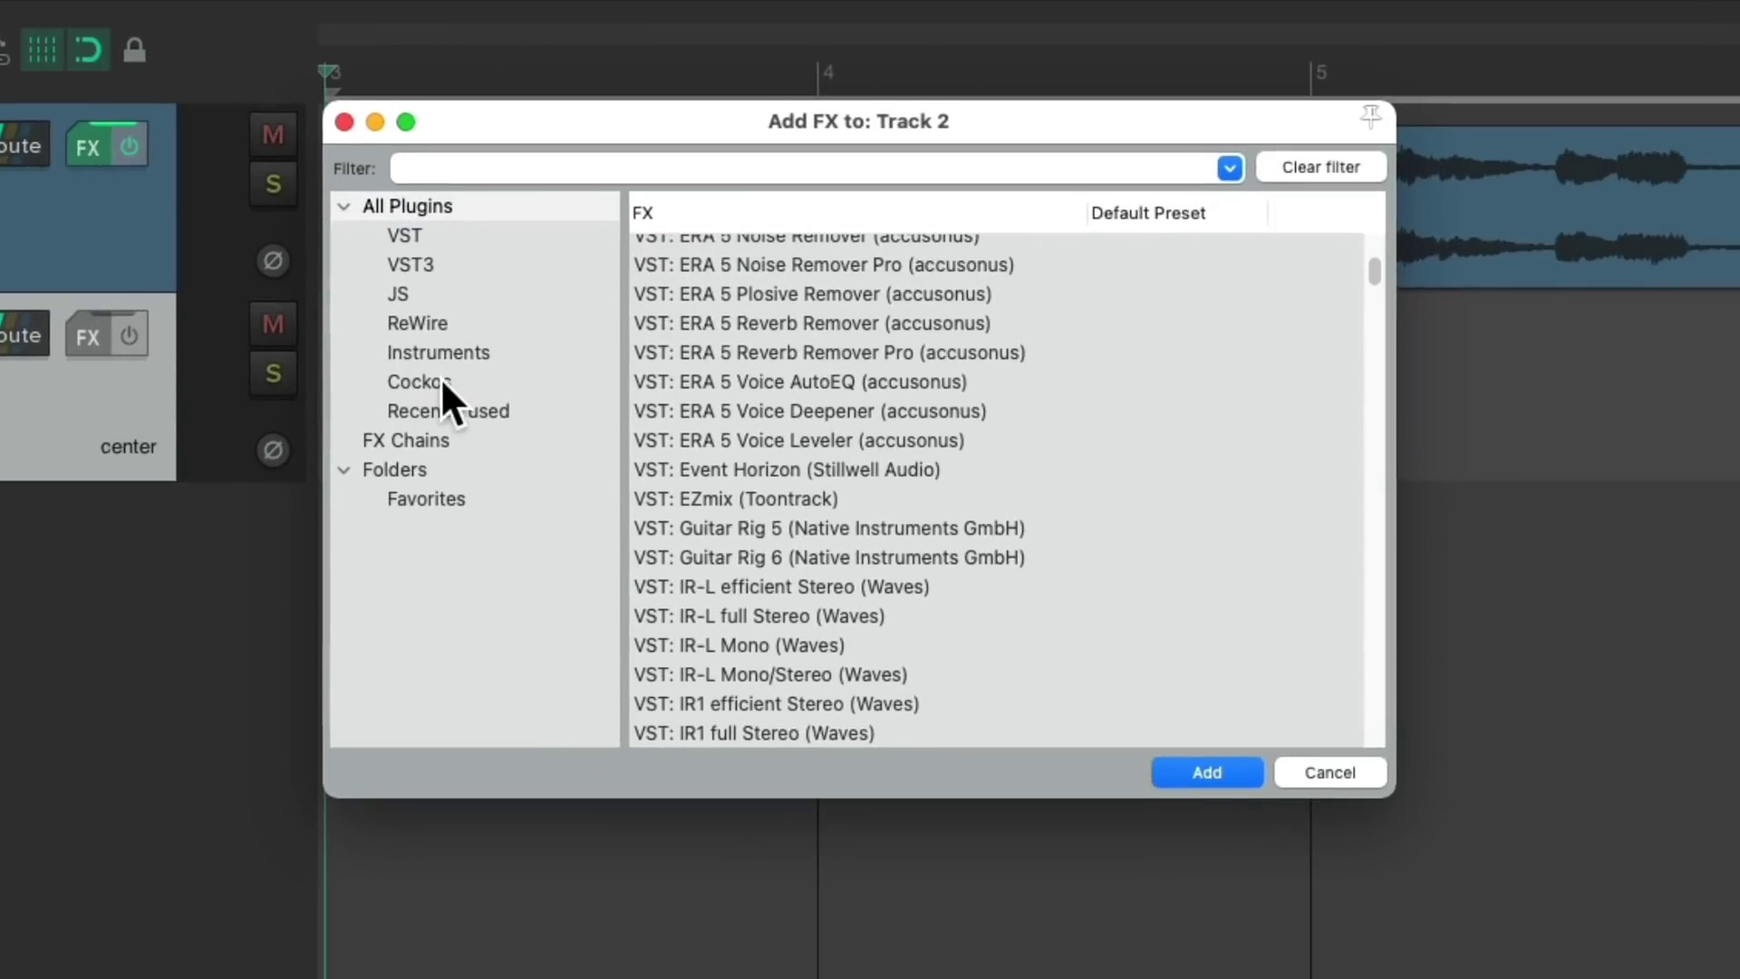
left_click(445, 380)
left_click(879, 439)
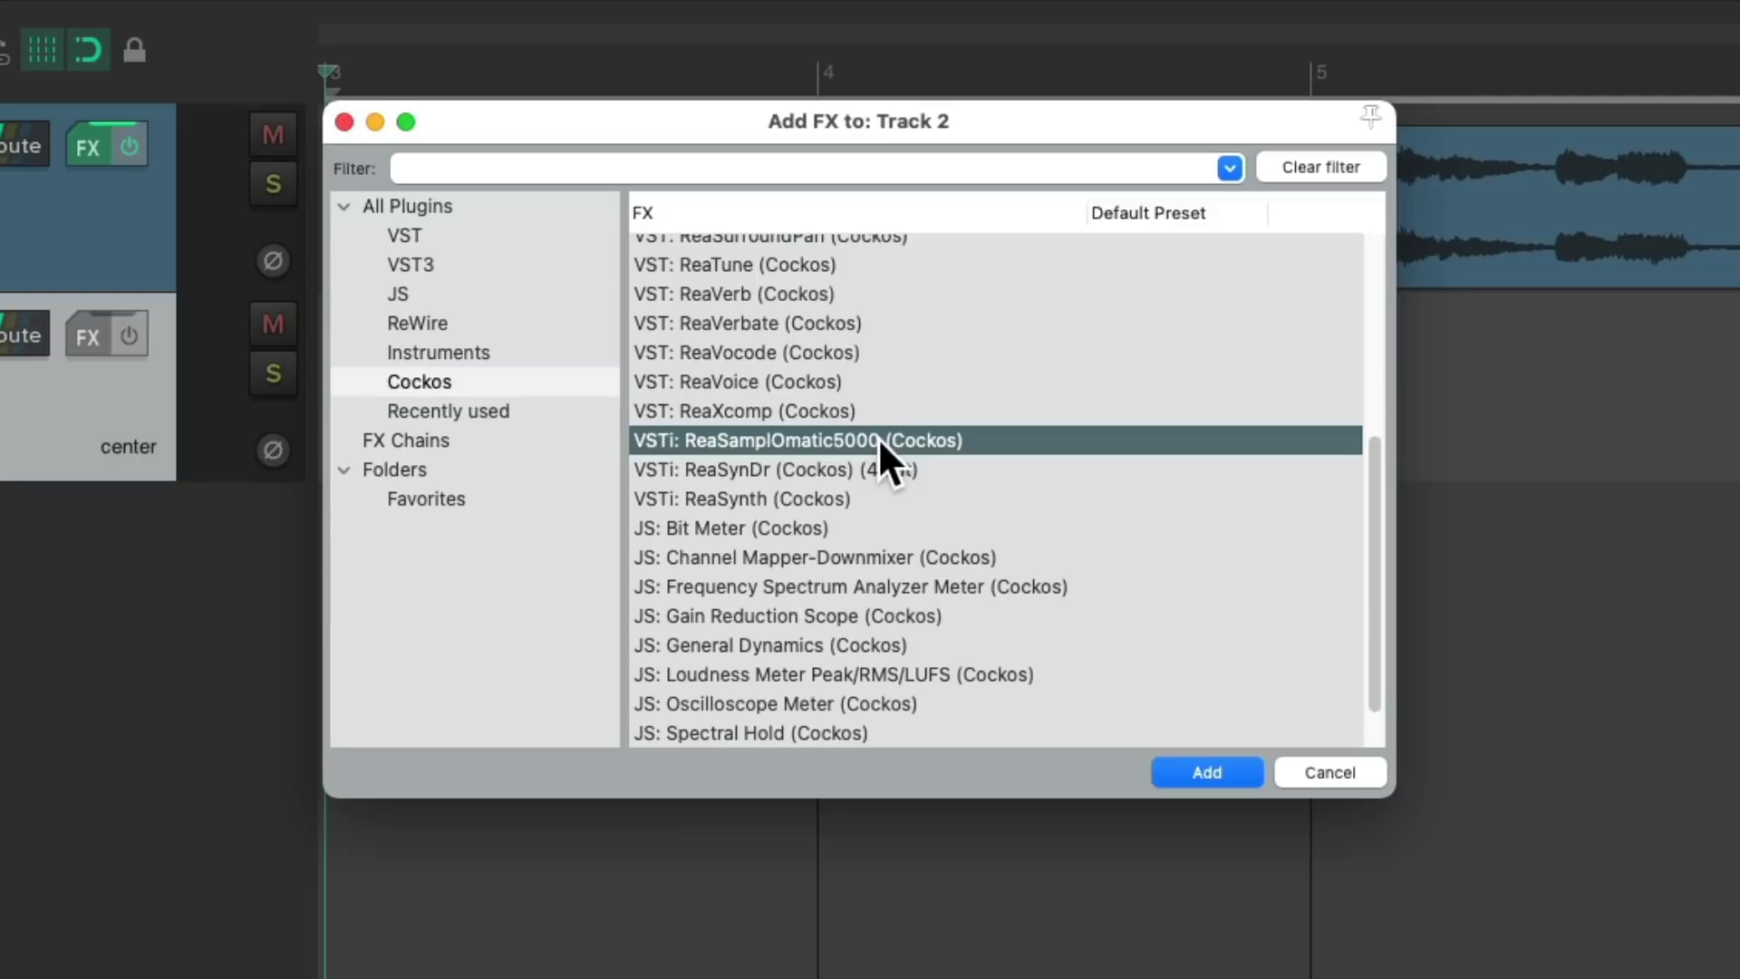
double_click(878, 438)
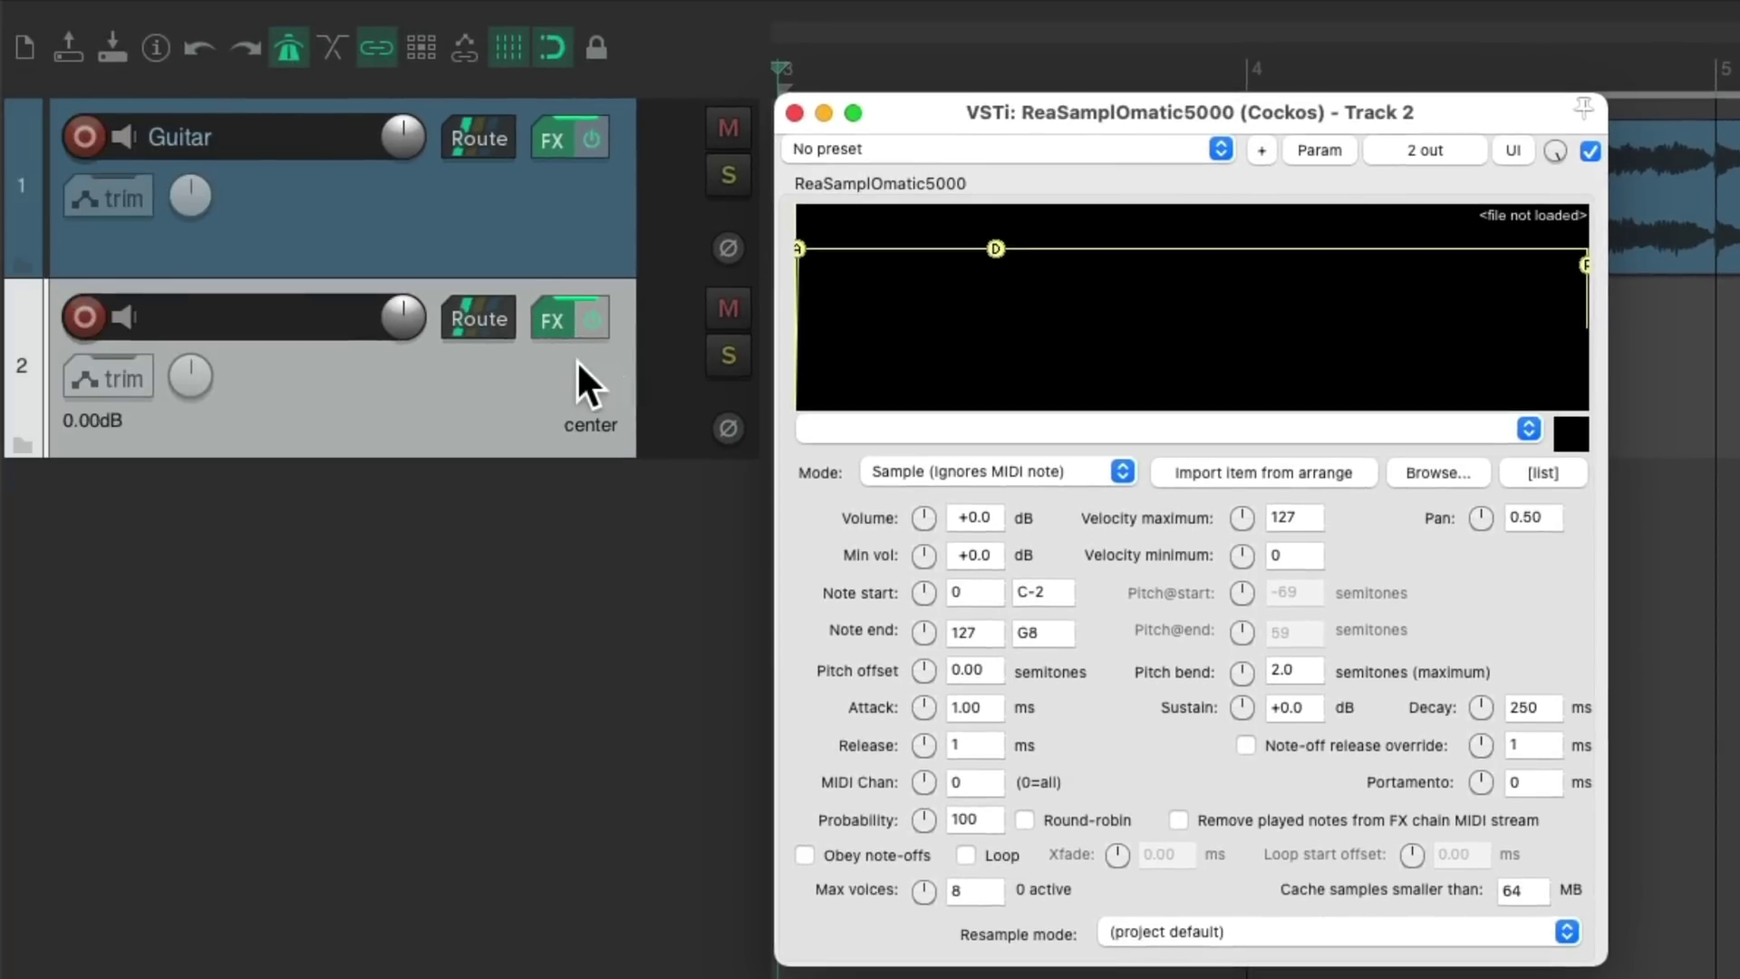
left_click(197, 323)
key("Delete")
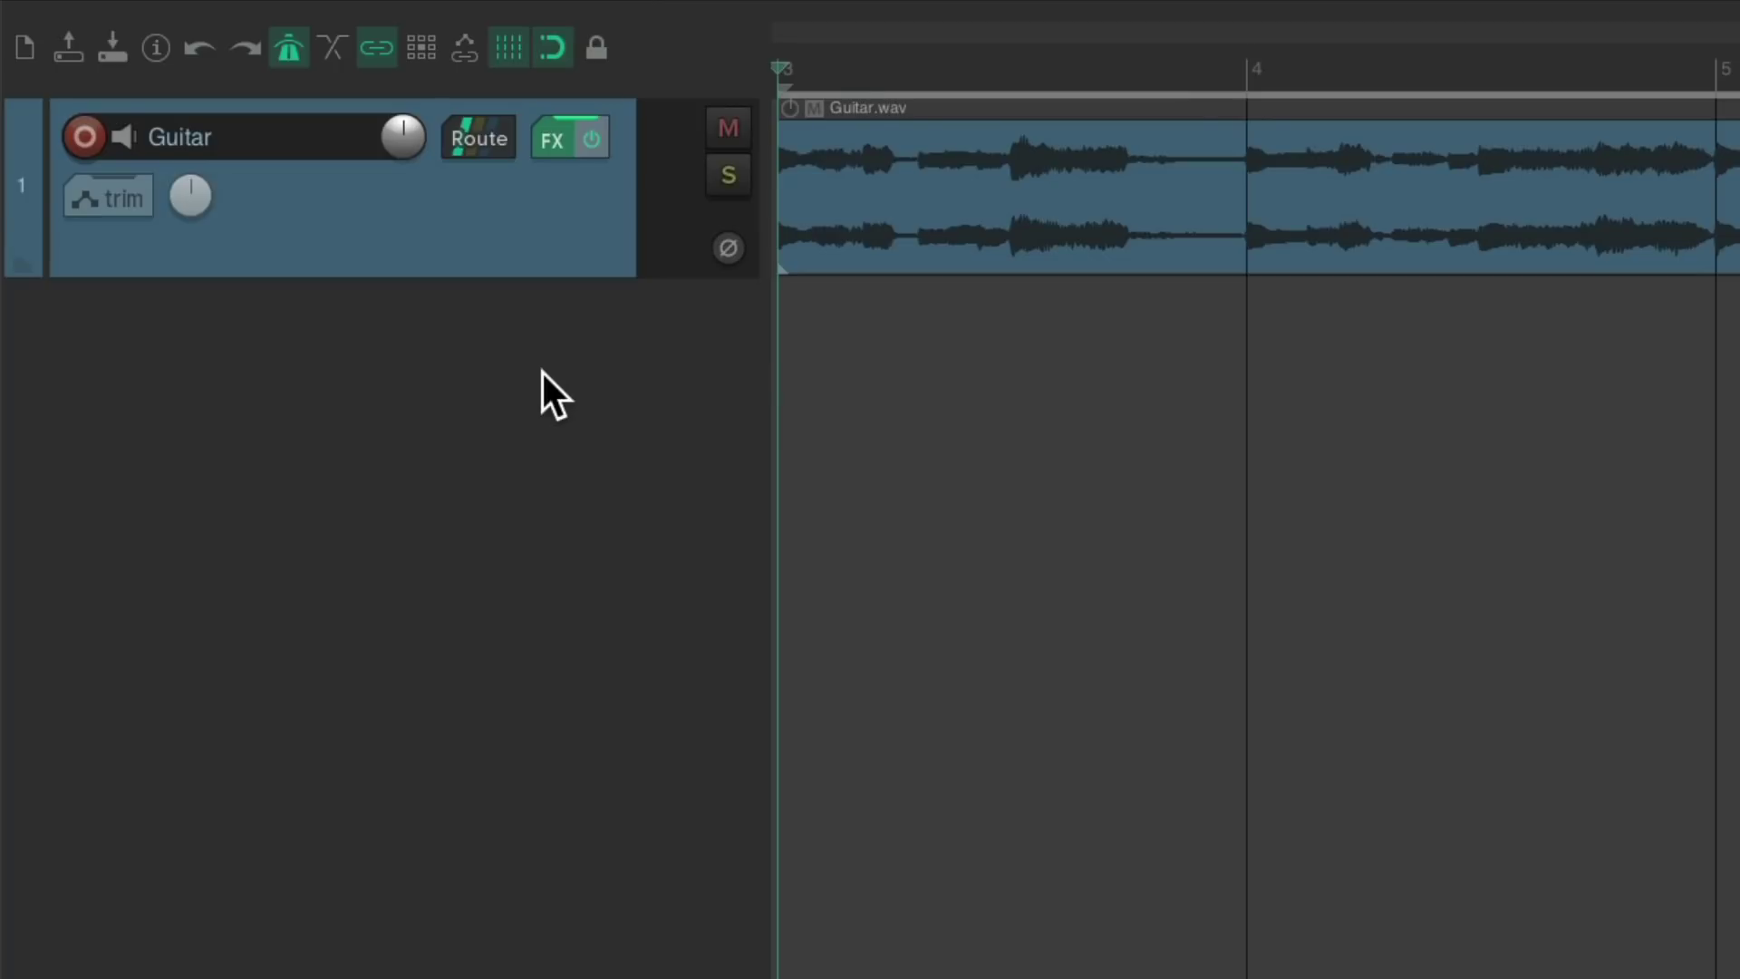
Open the Media Explorer and browse the Sound Library's Kicks, Snares and Claps folders
left_click(348, 17)
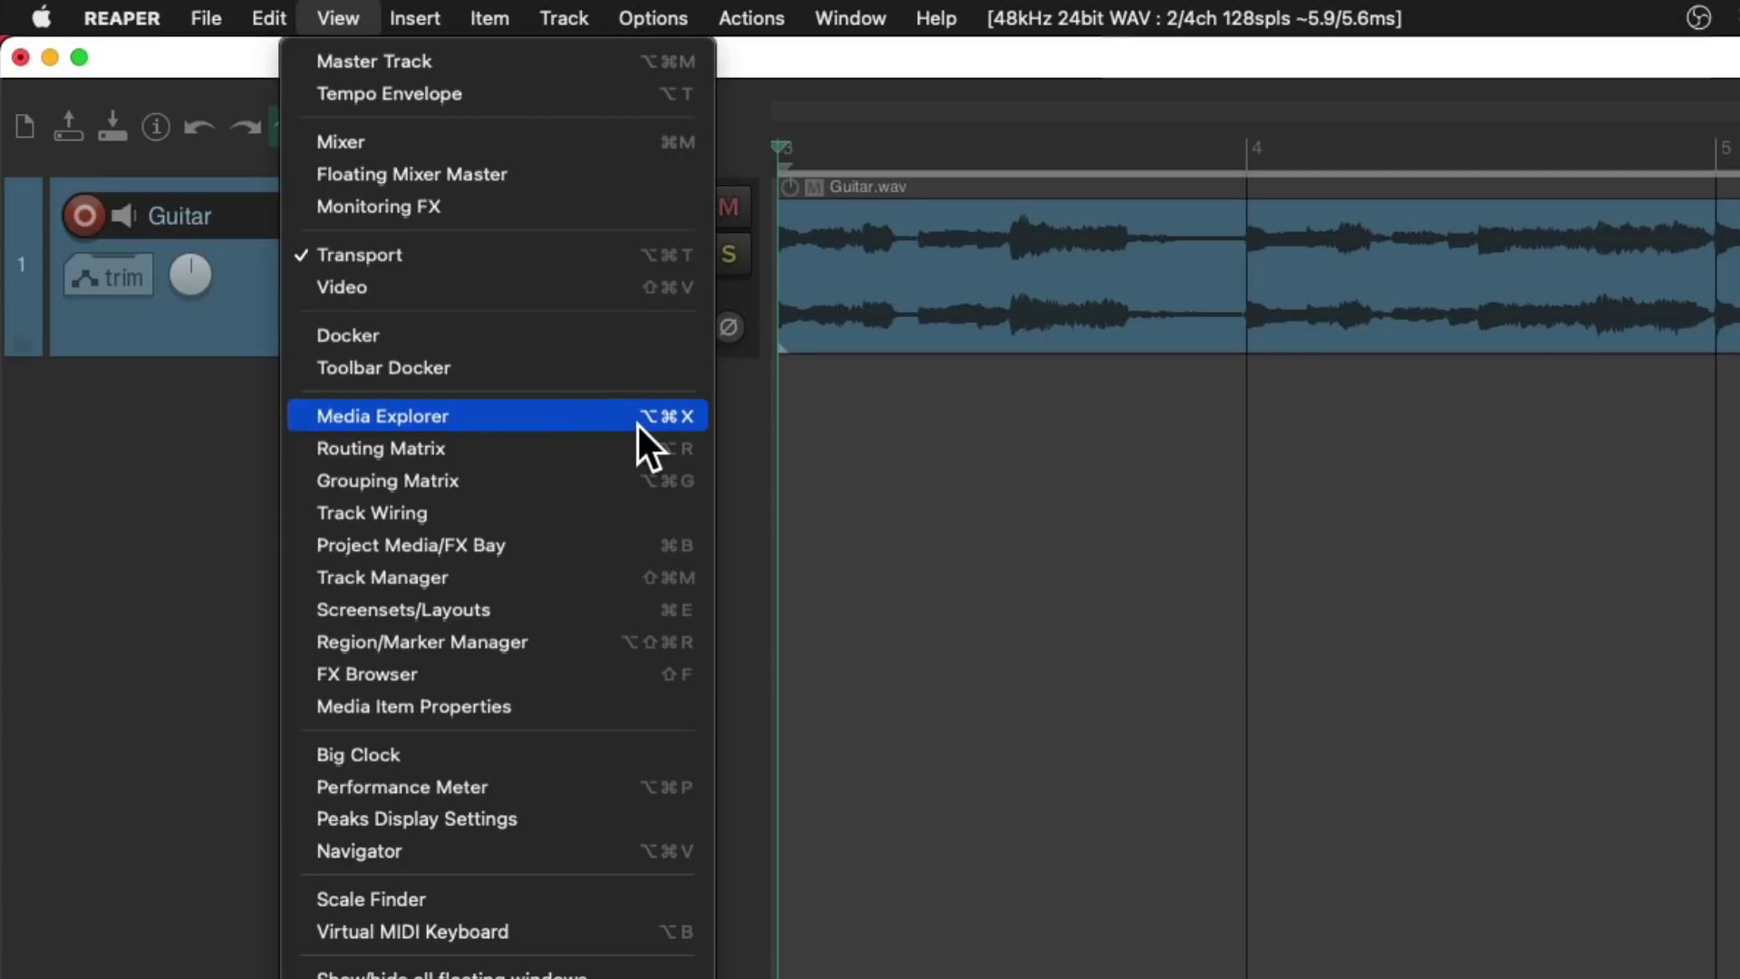
left_click(552, 417)
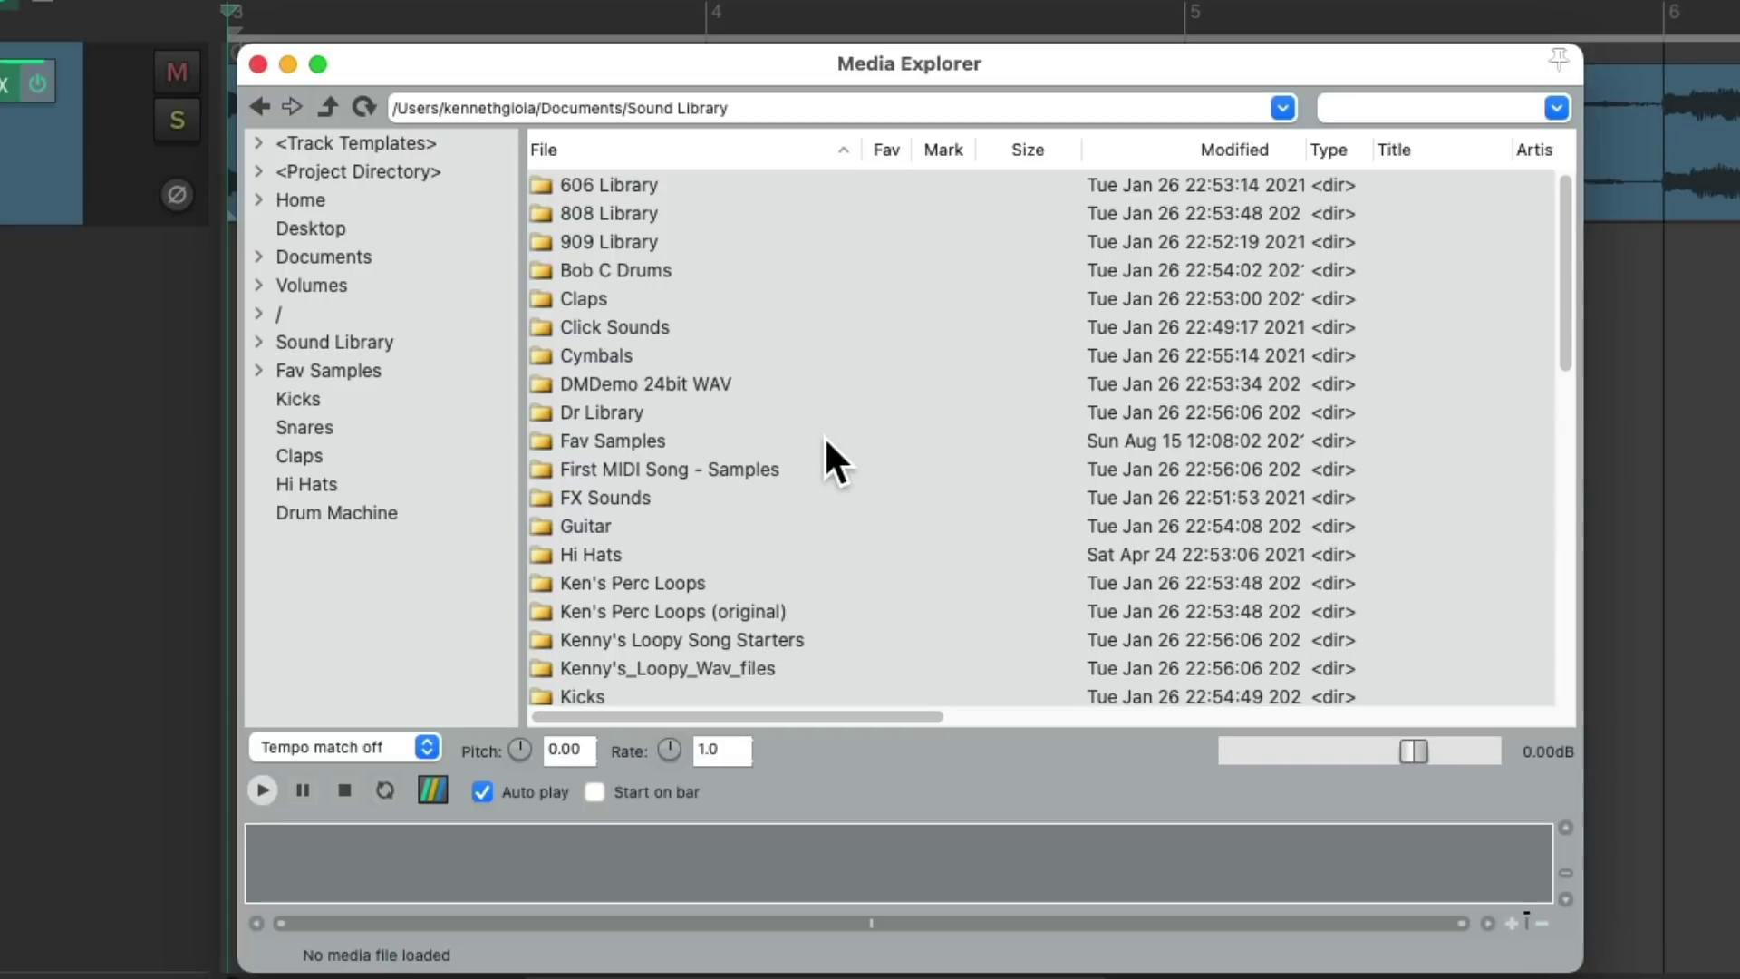
left_click(459, 341)
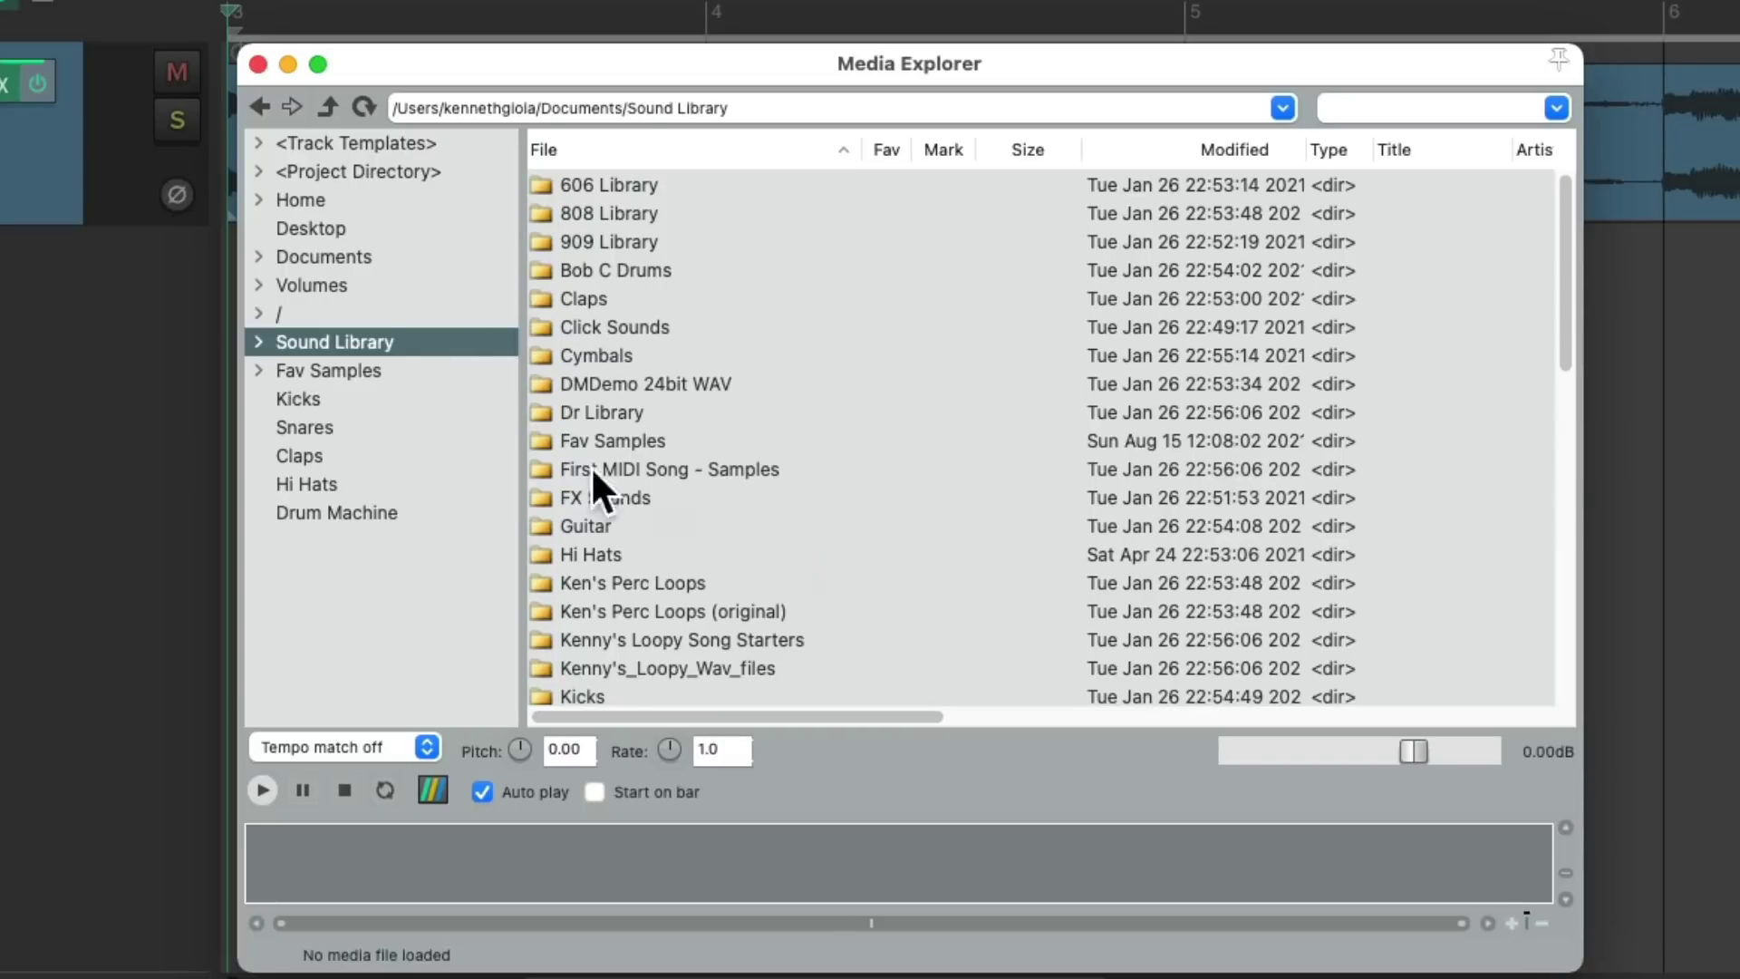
left_click(390, 397)
left_click(409, 424)
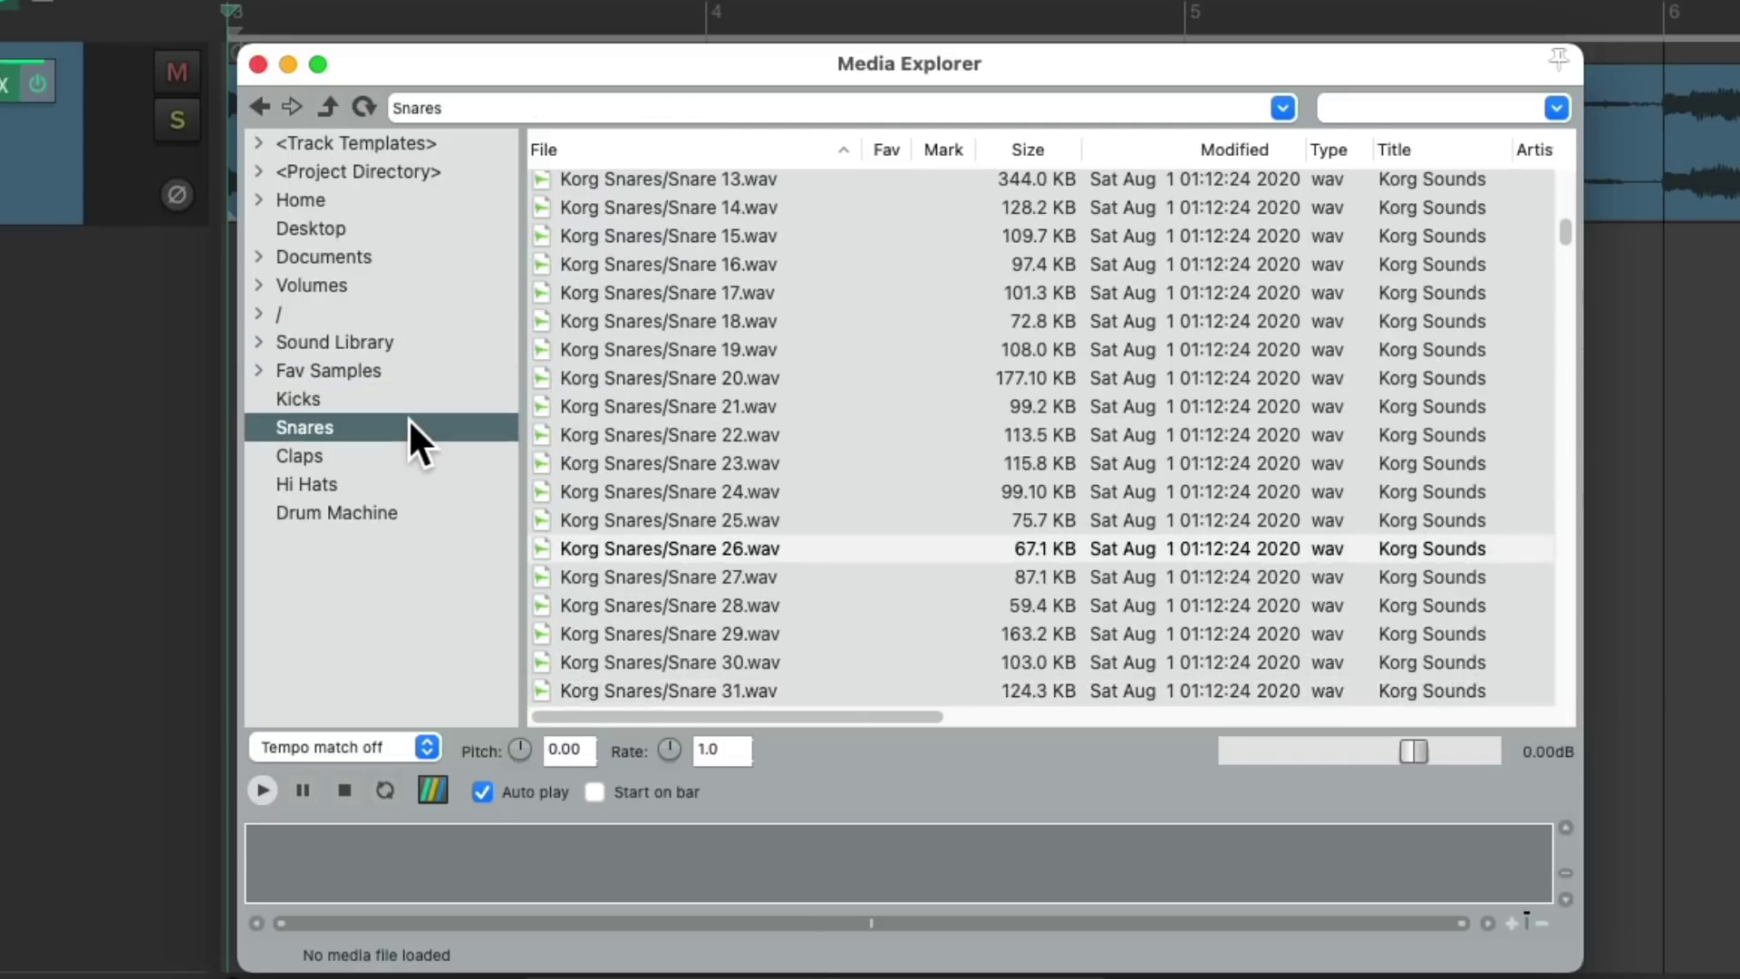
left_click(418, 453)
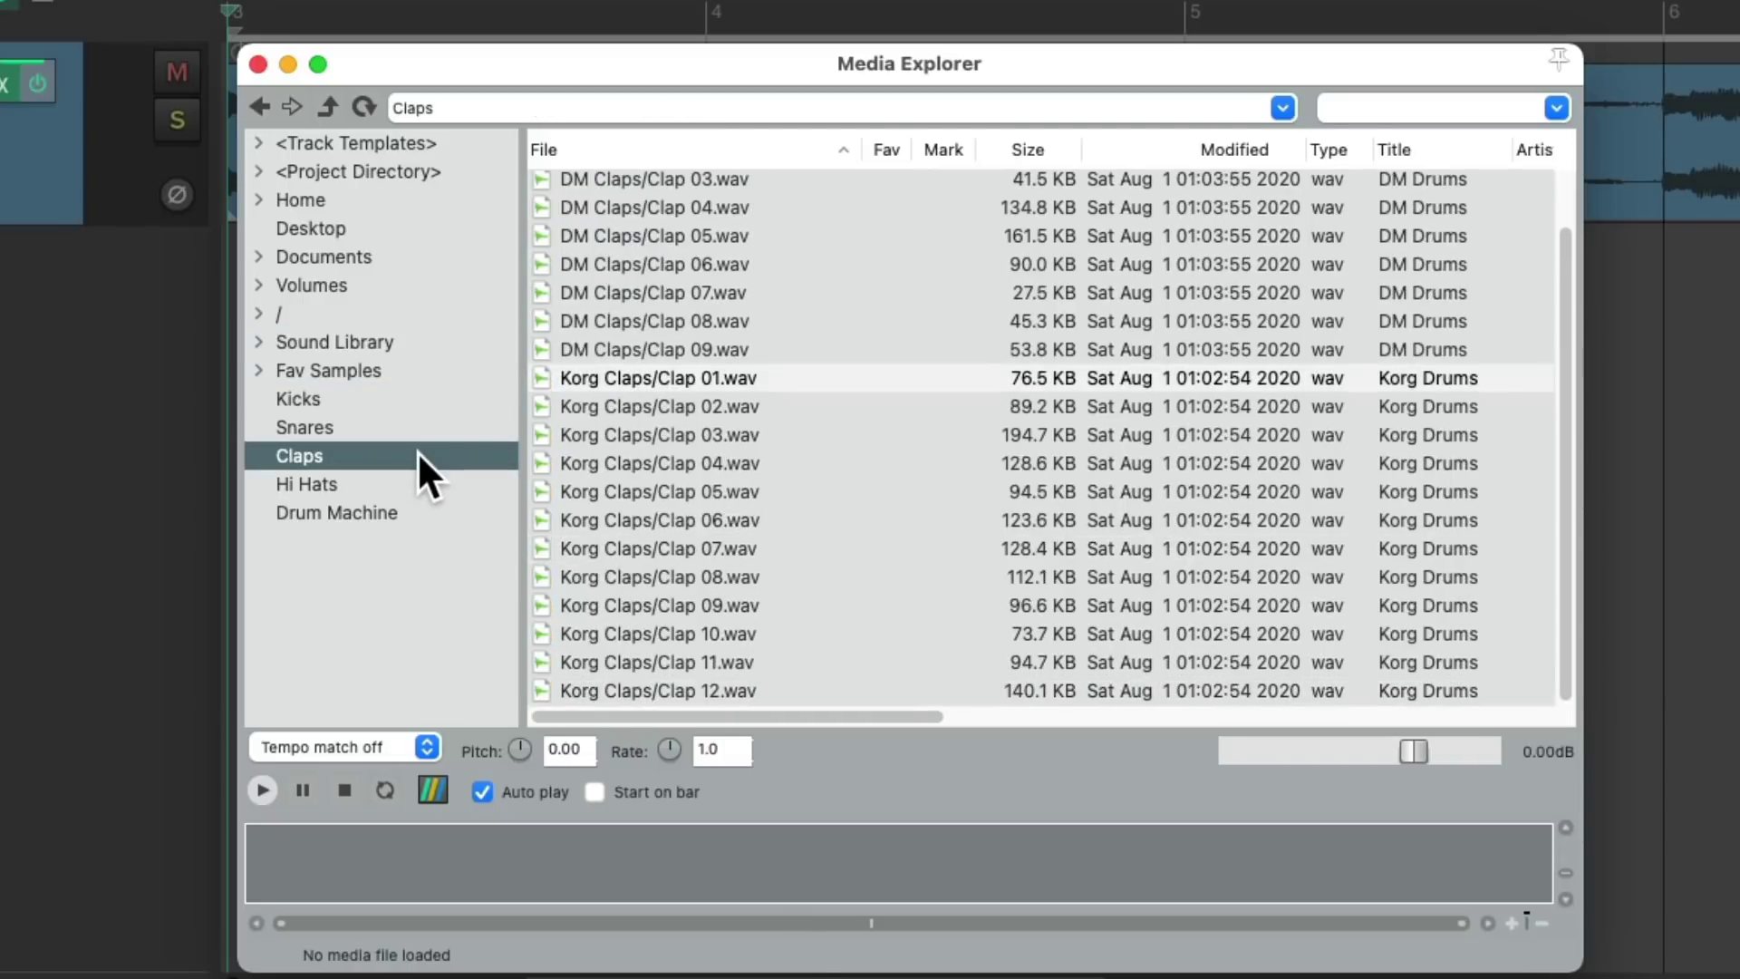
Preview Kick.wav in the Fav Samples folder and bring up its Insert into sample player option
left_click(415, 372)
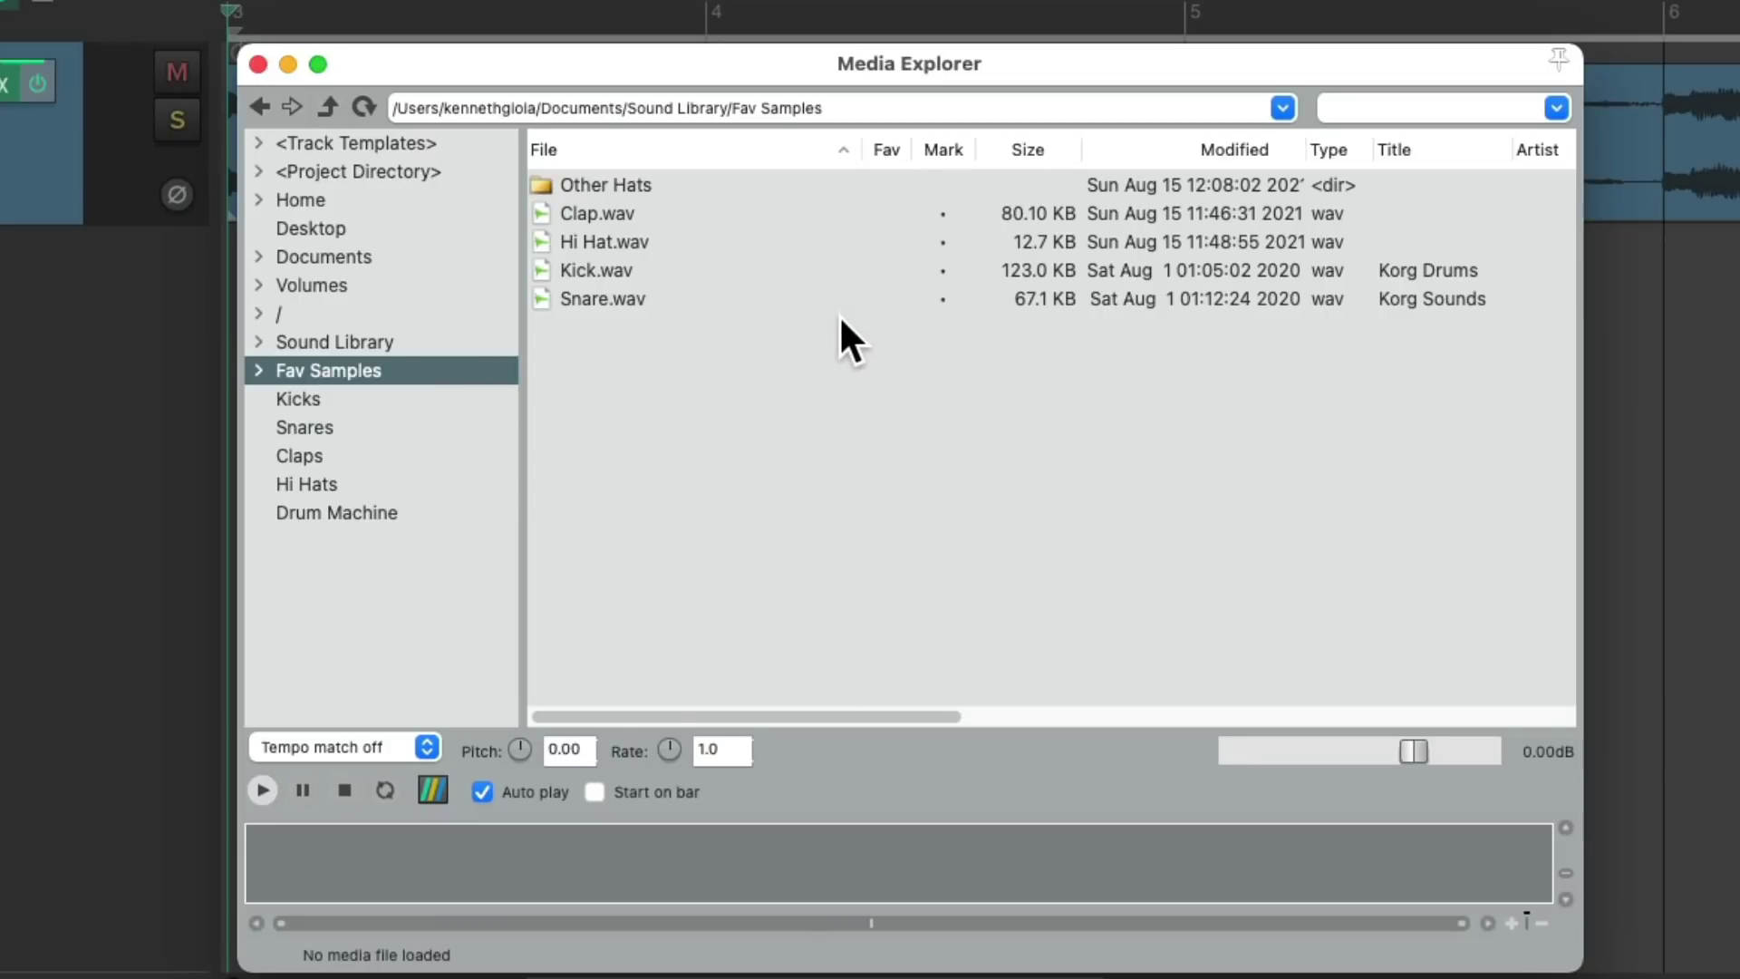
left_click(673, 270)
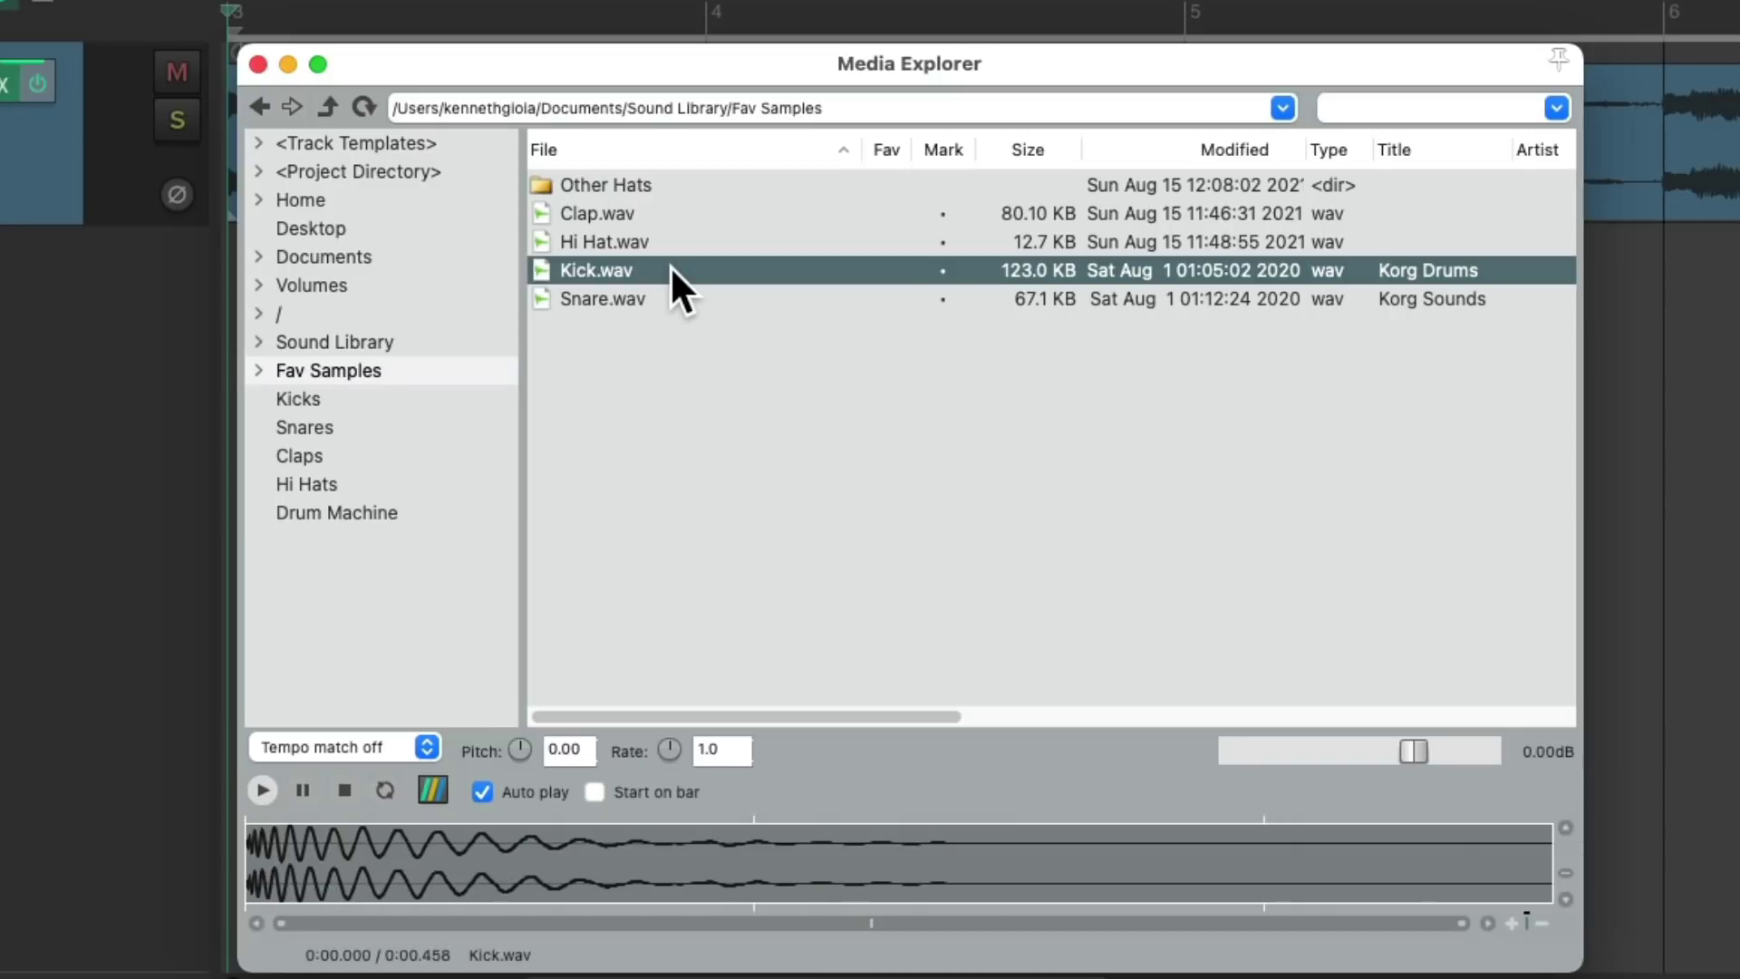
right_click(684, 268)
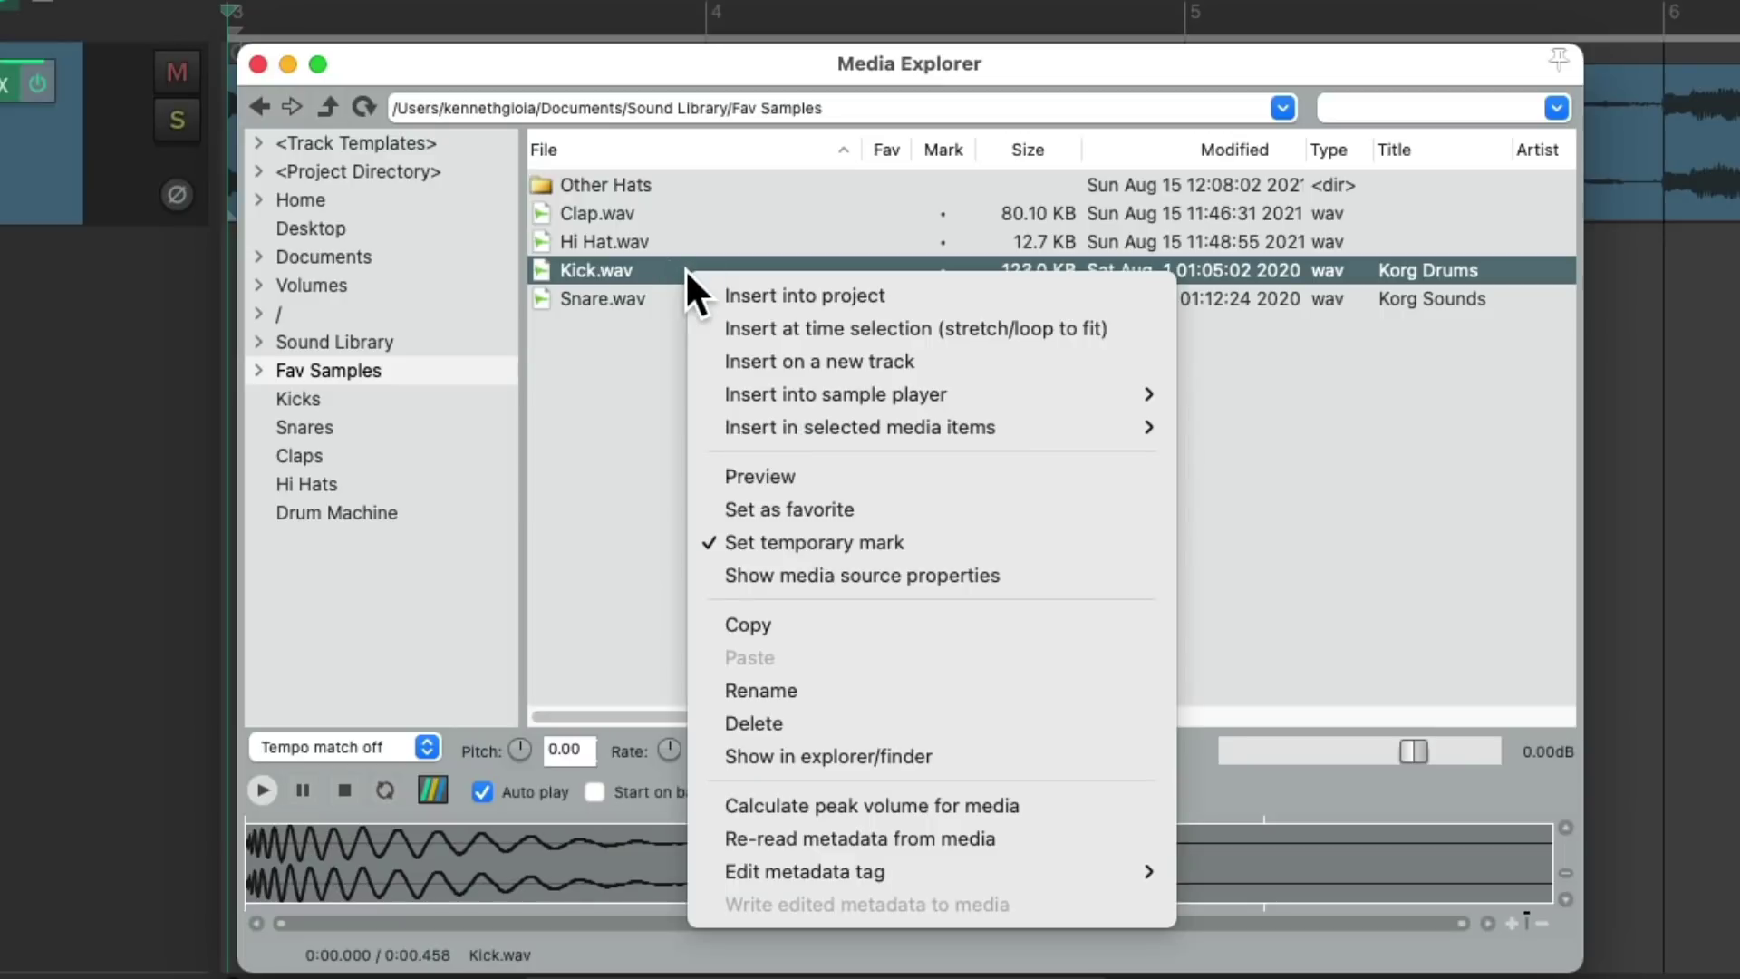
mouse_move(696, 391)
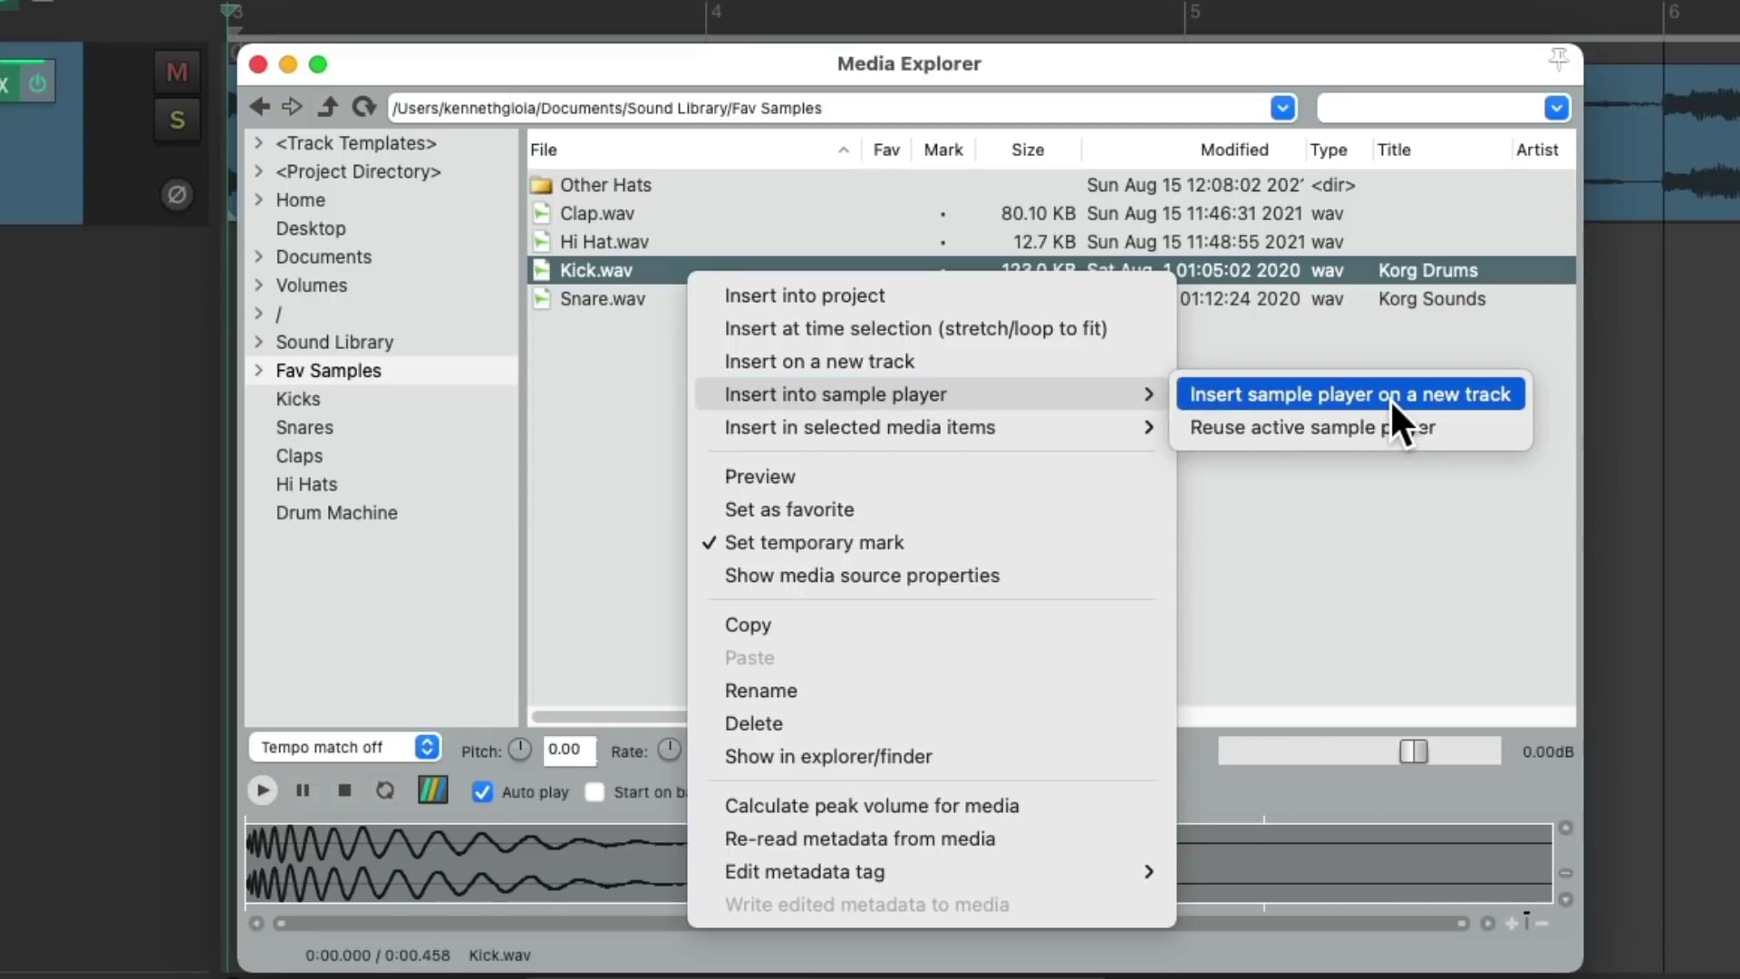
Insert Kick.wav into a ReaSamplOmatic5000 on a new Kick track, view the sampler, and record-arm it
left_click(1288, 394)
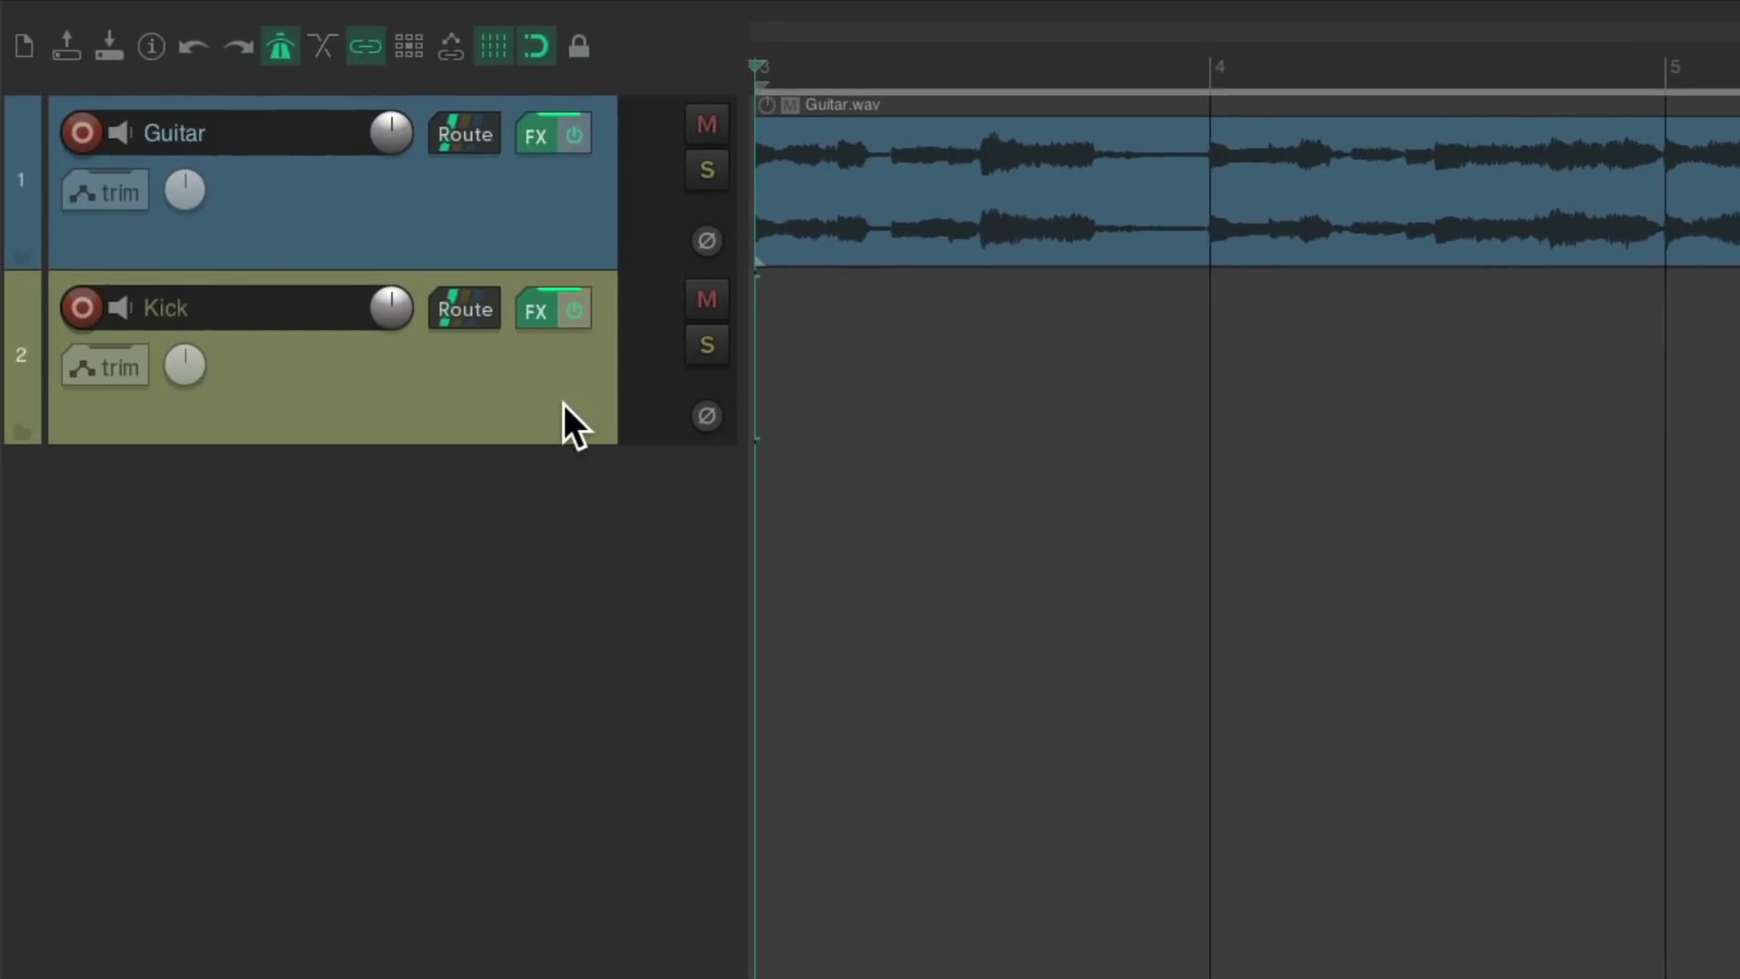
left_click(534, 313)
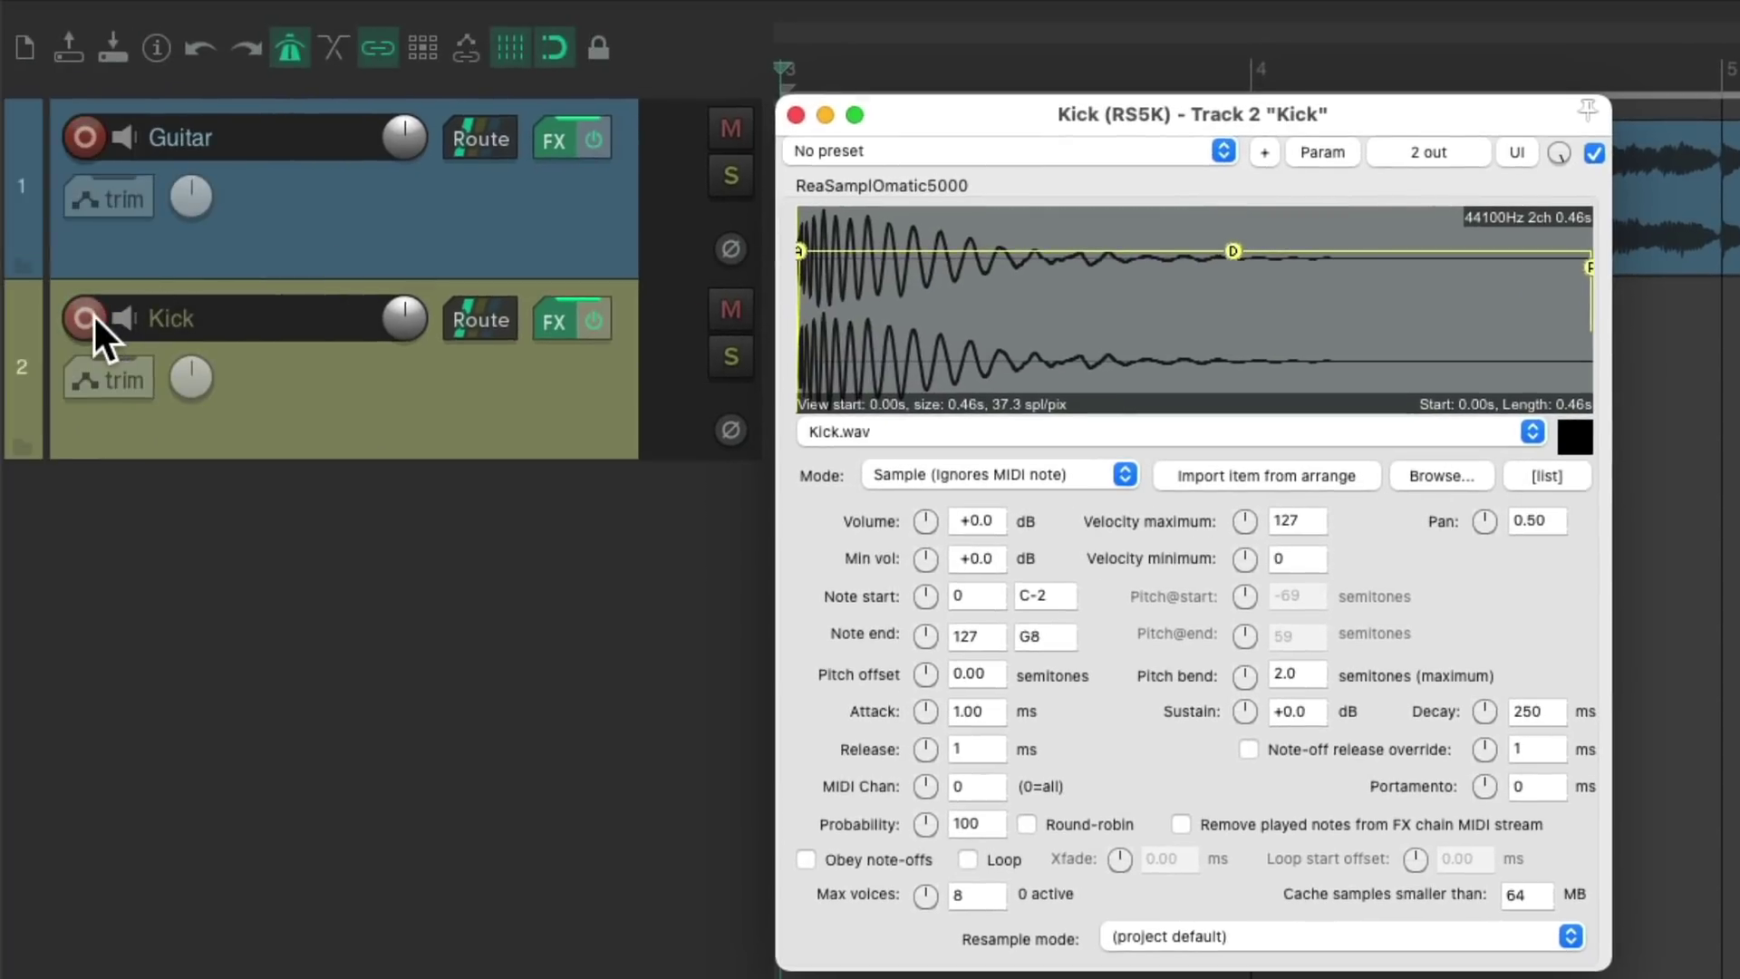
left_click(91, 317)
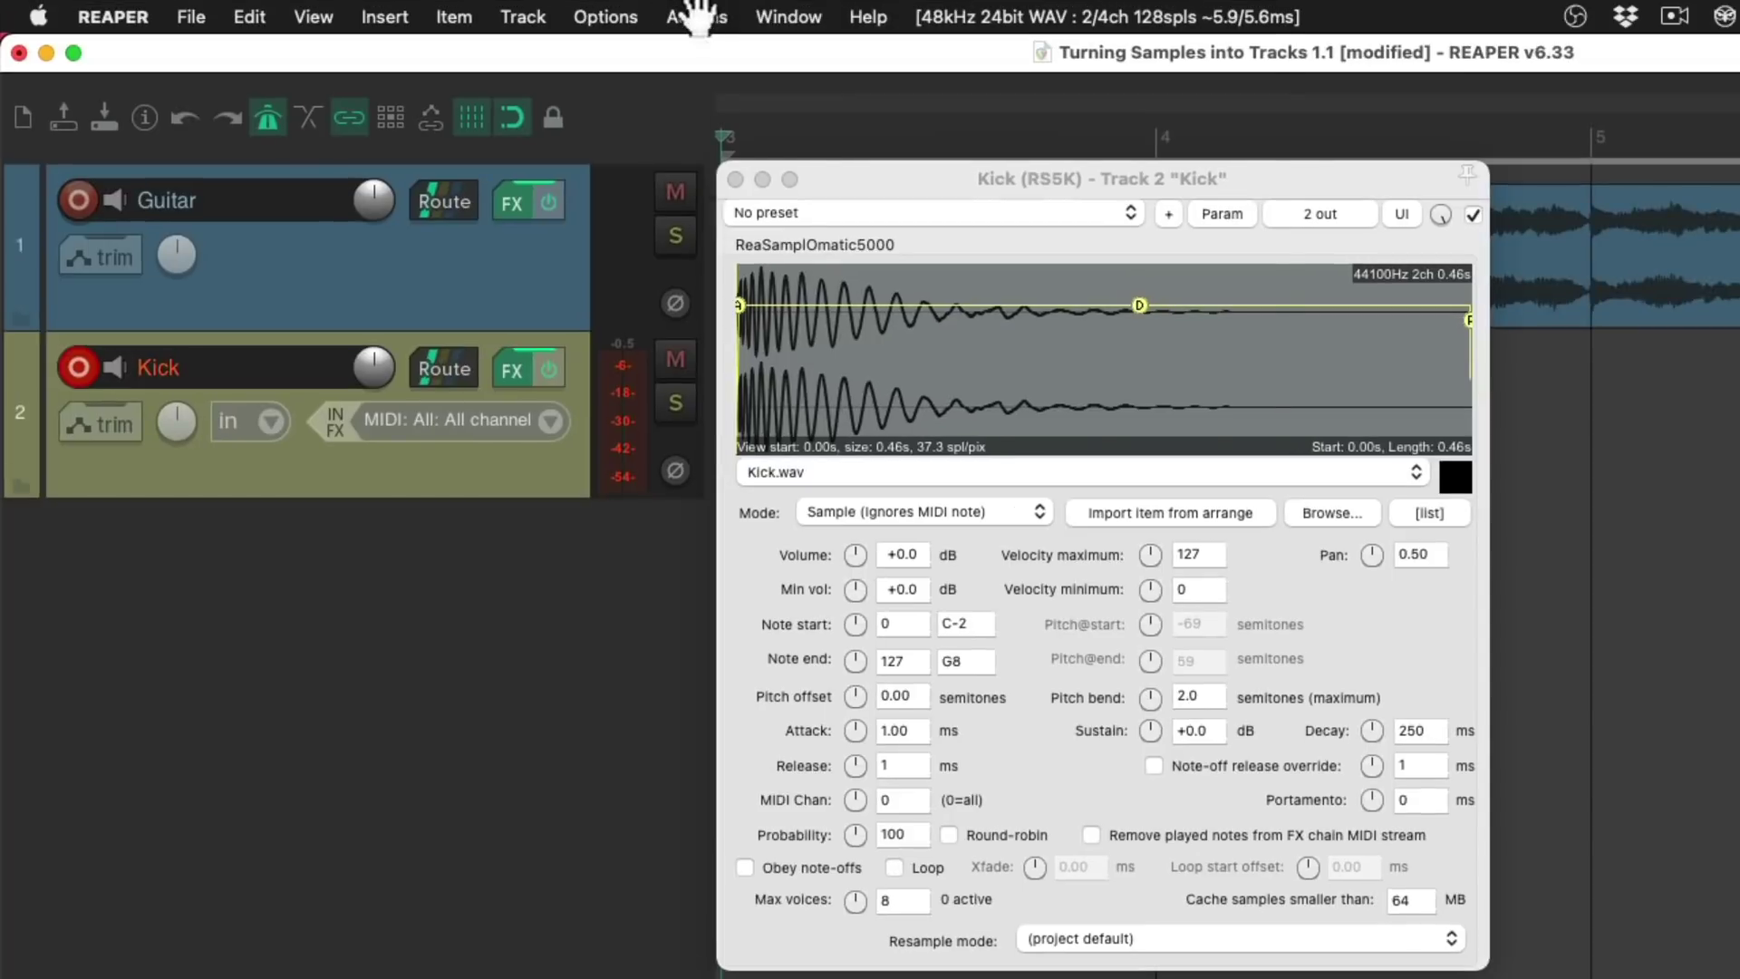
Open the action list and select the custom Input Quanitize Record 1/16th action
left_click(698, 16)
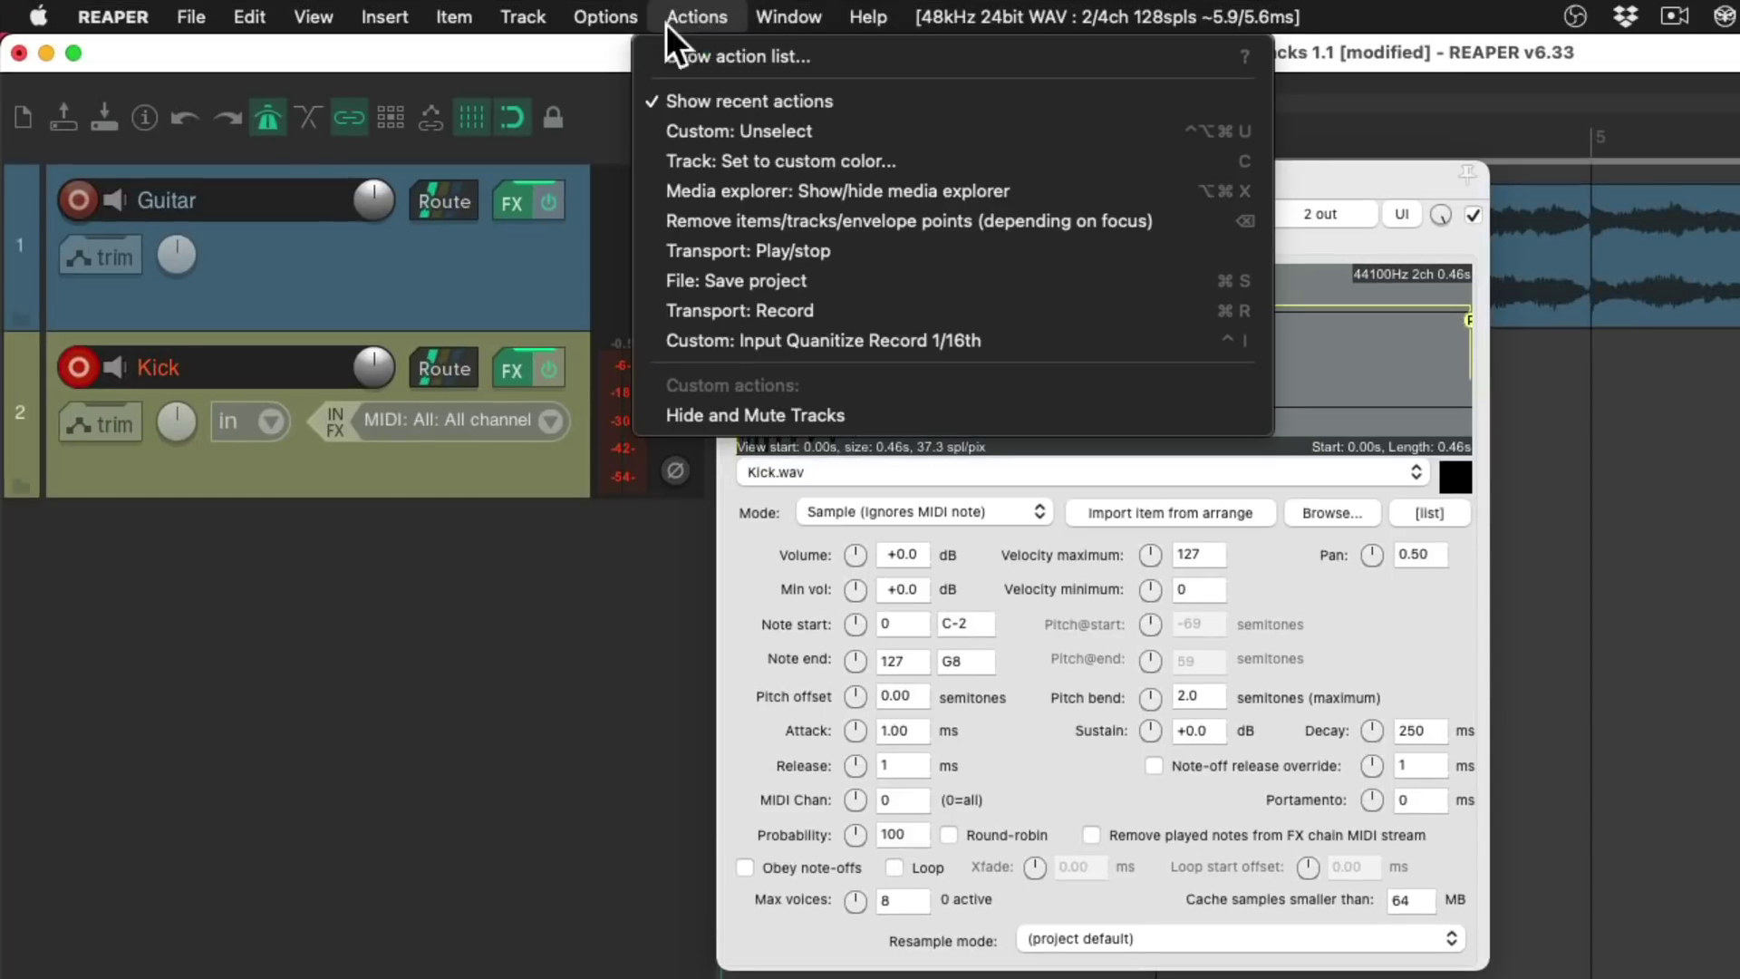
left_click(639, 59)
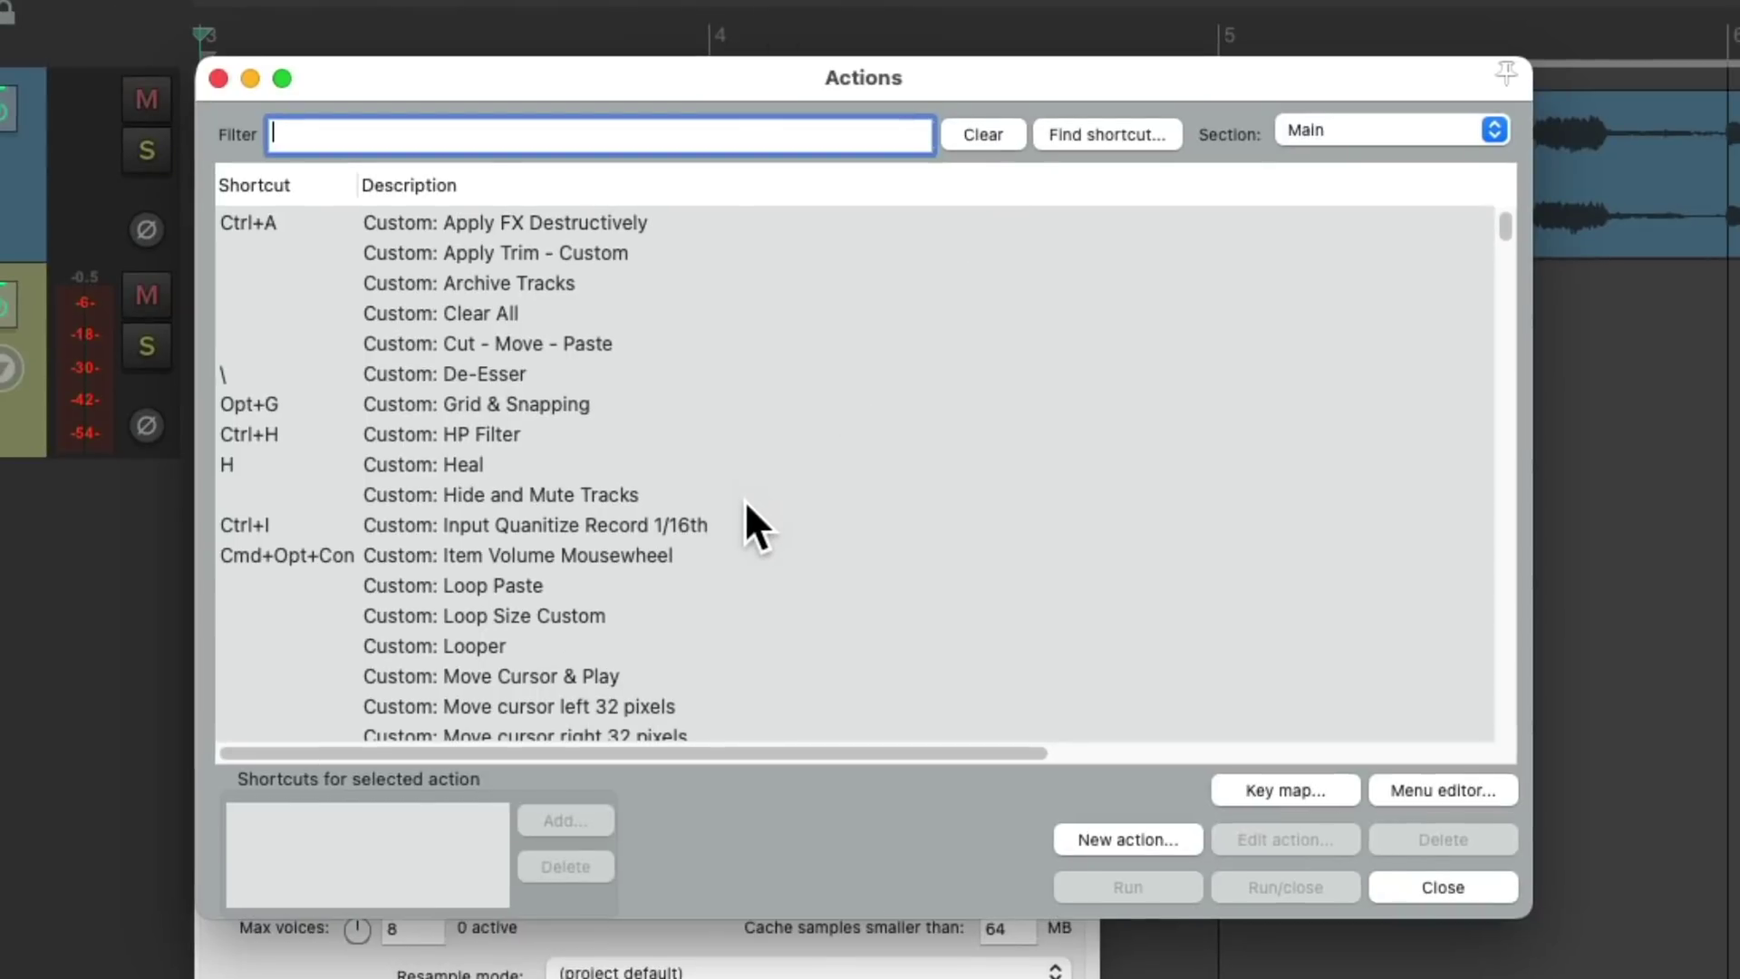
left_click(745, 523)
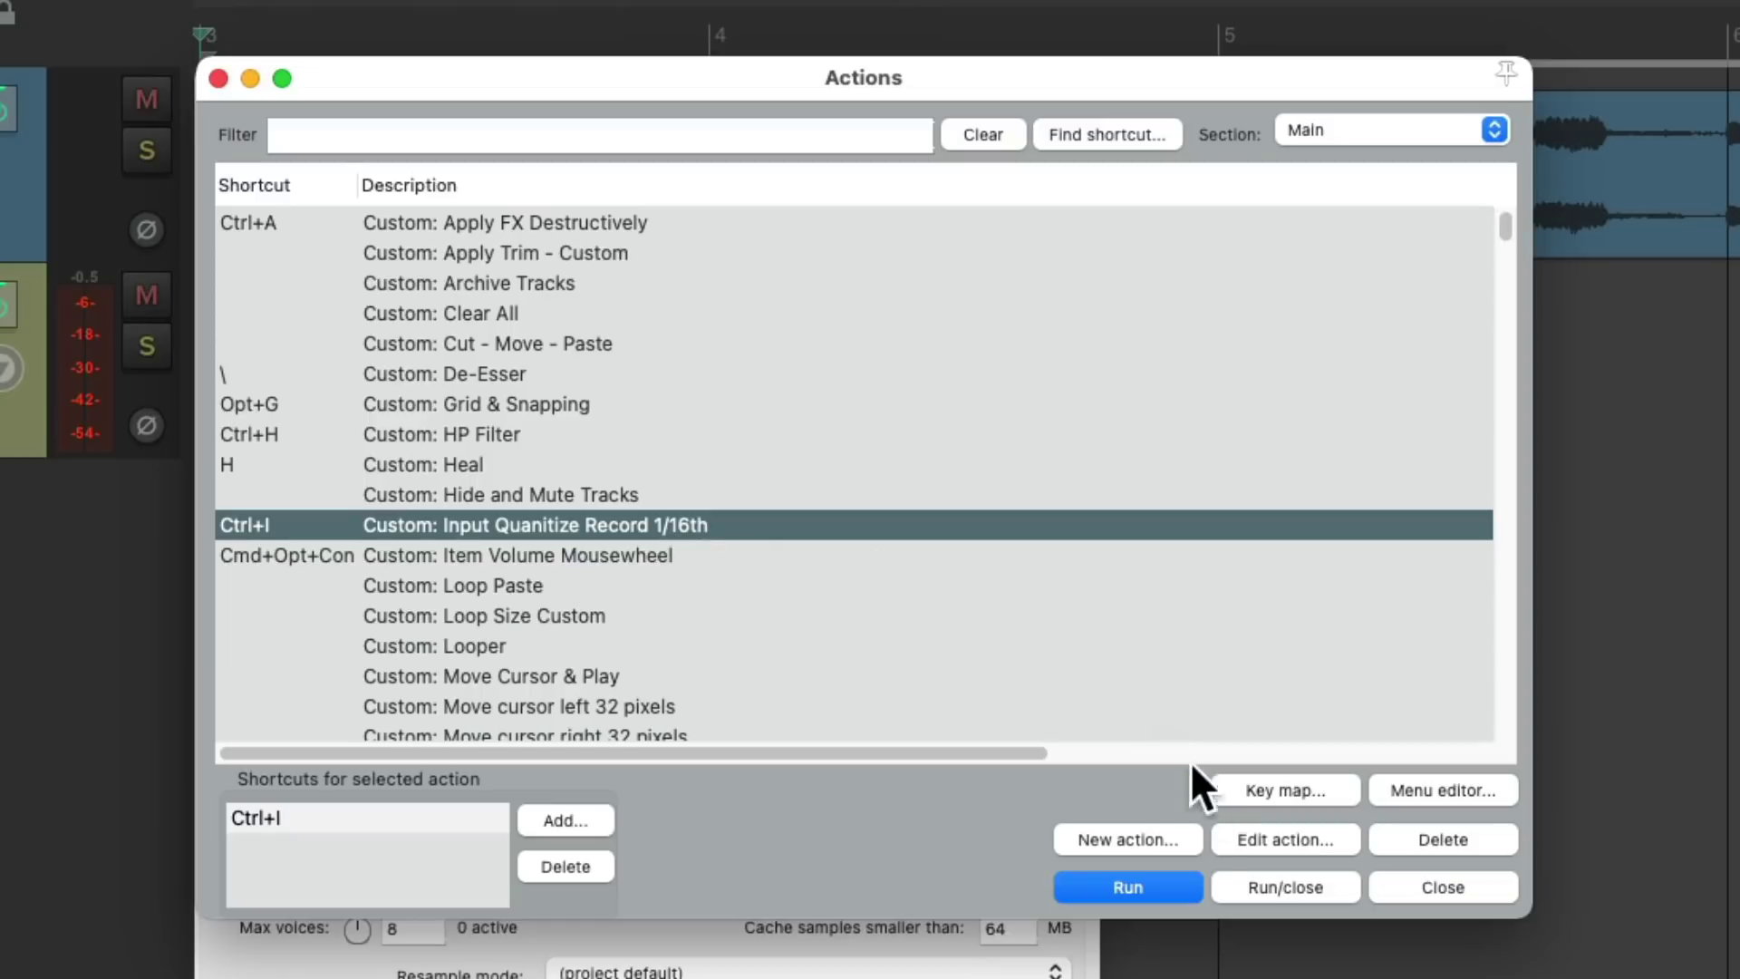
Review the action's steps: auto record-arm, MIDI overdub mode, input quantize toggle and 1/16 quantize
left_click(1226, 830)
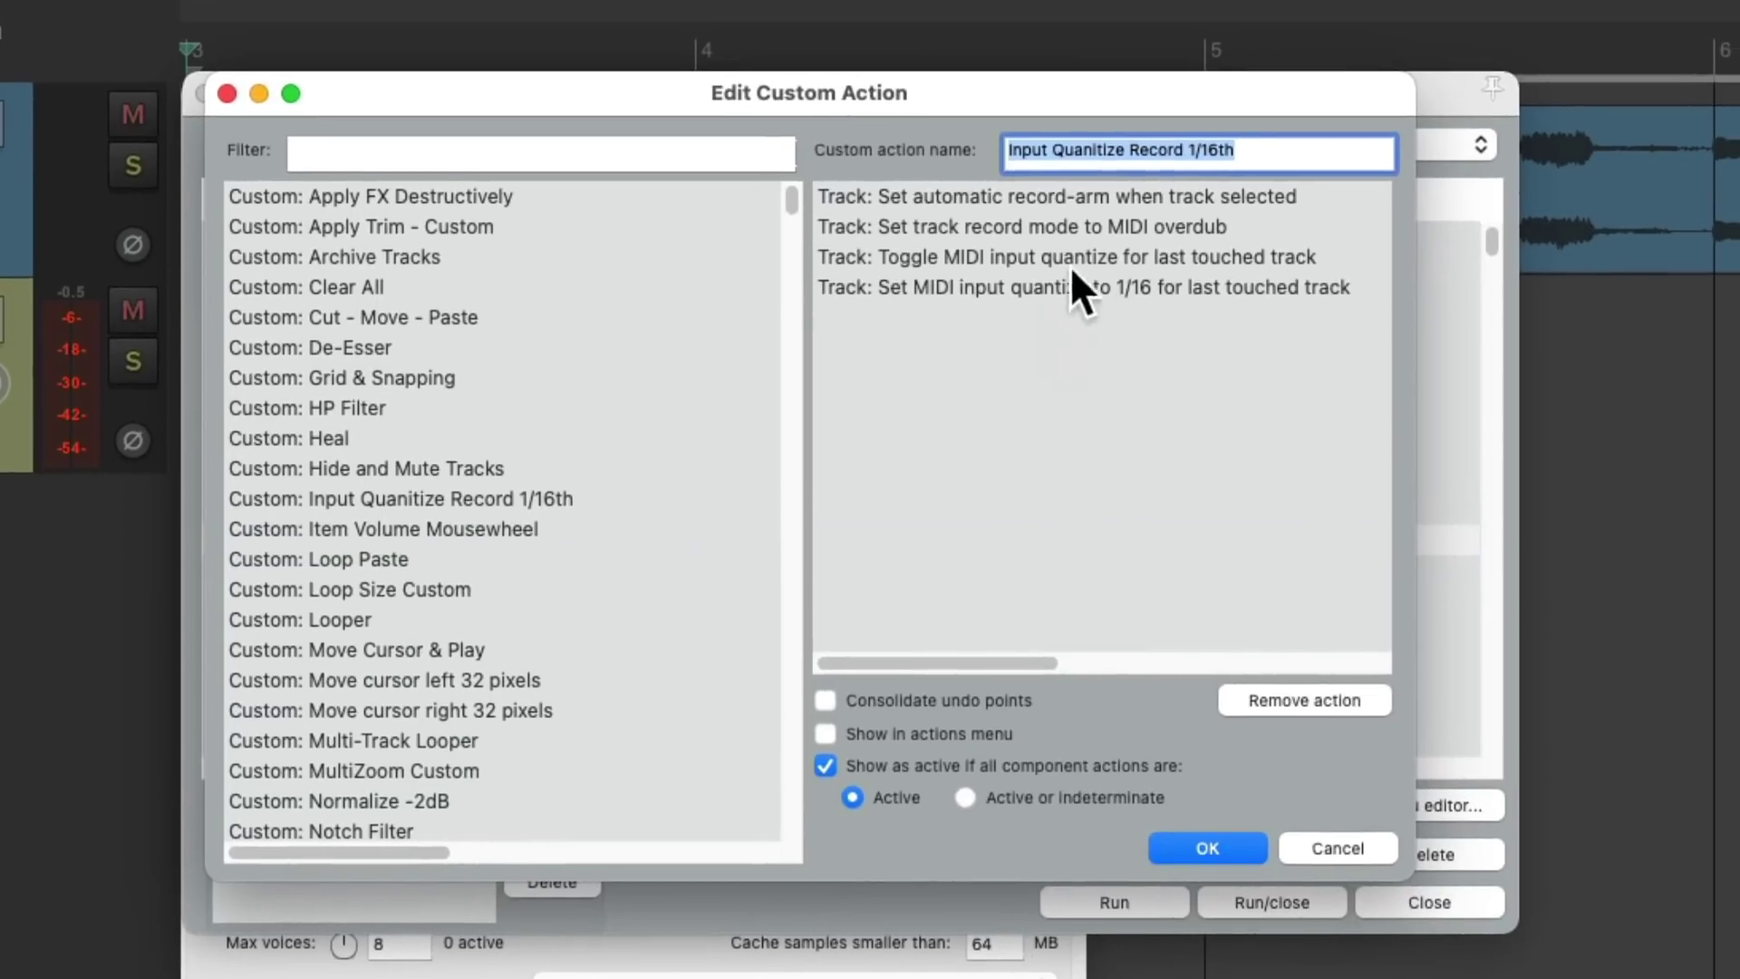
left_click(1141, 196)
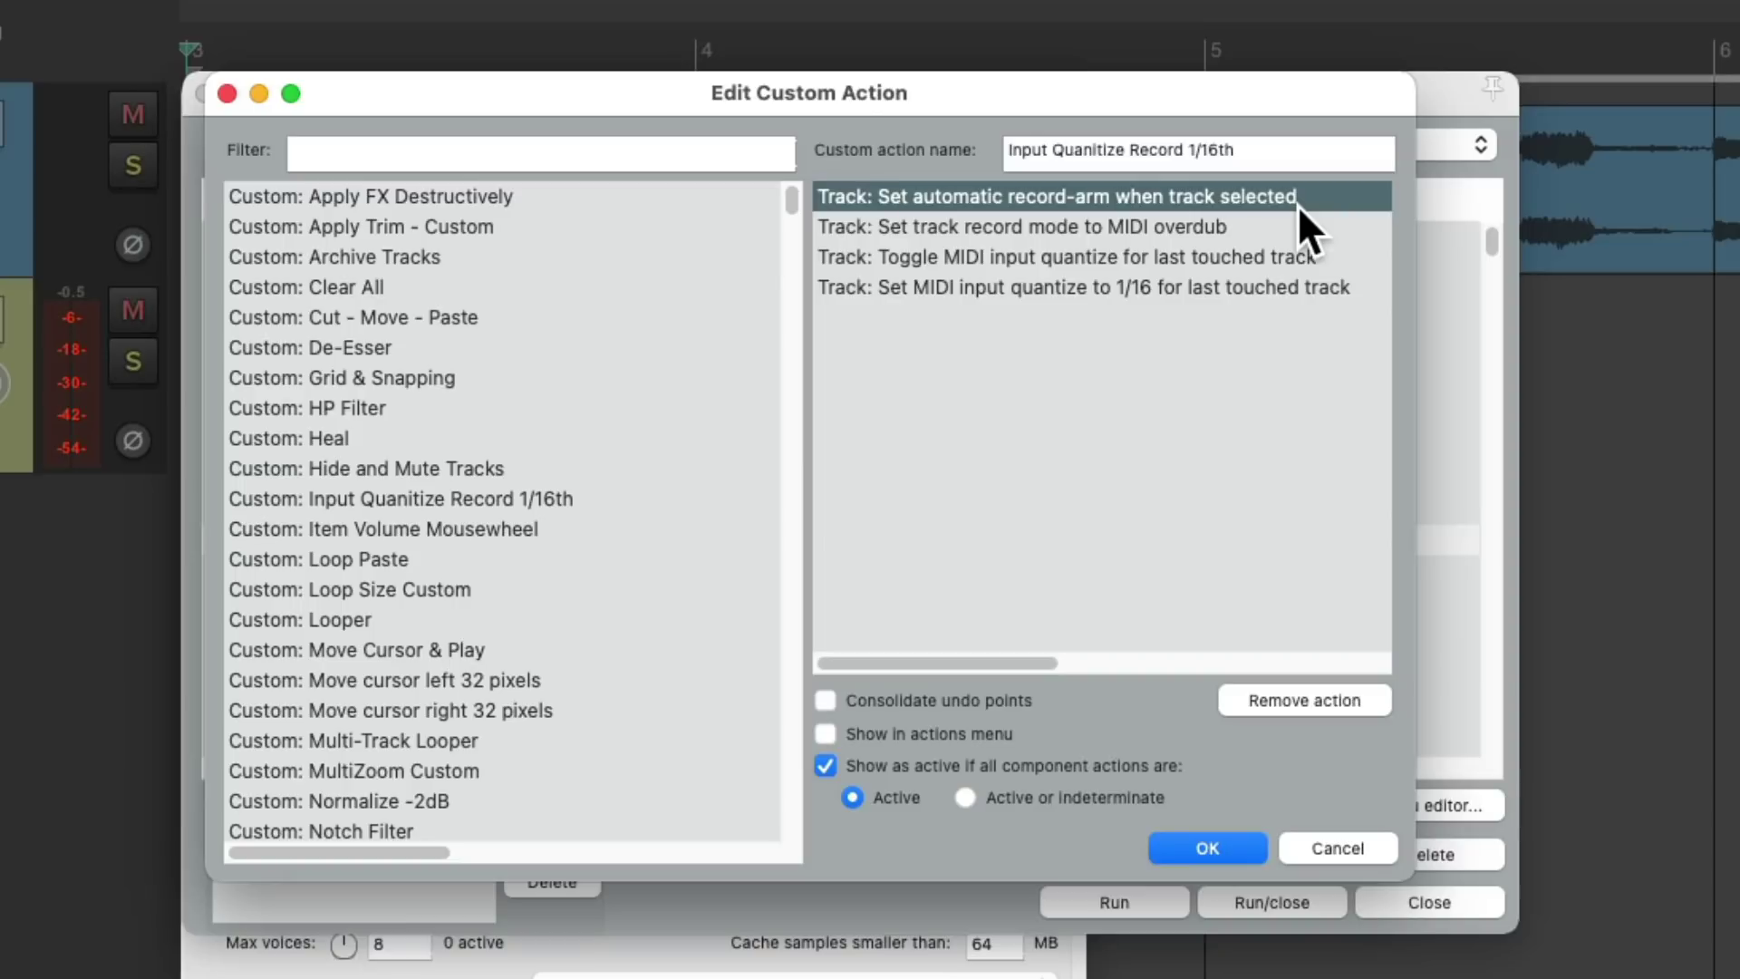
left_click(1259, 226)
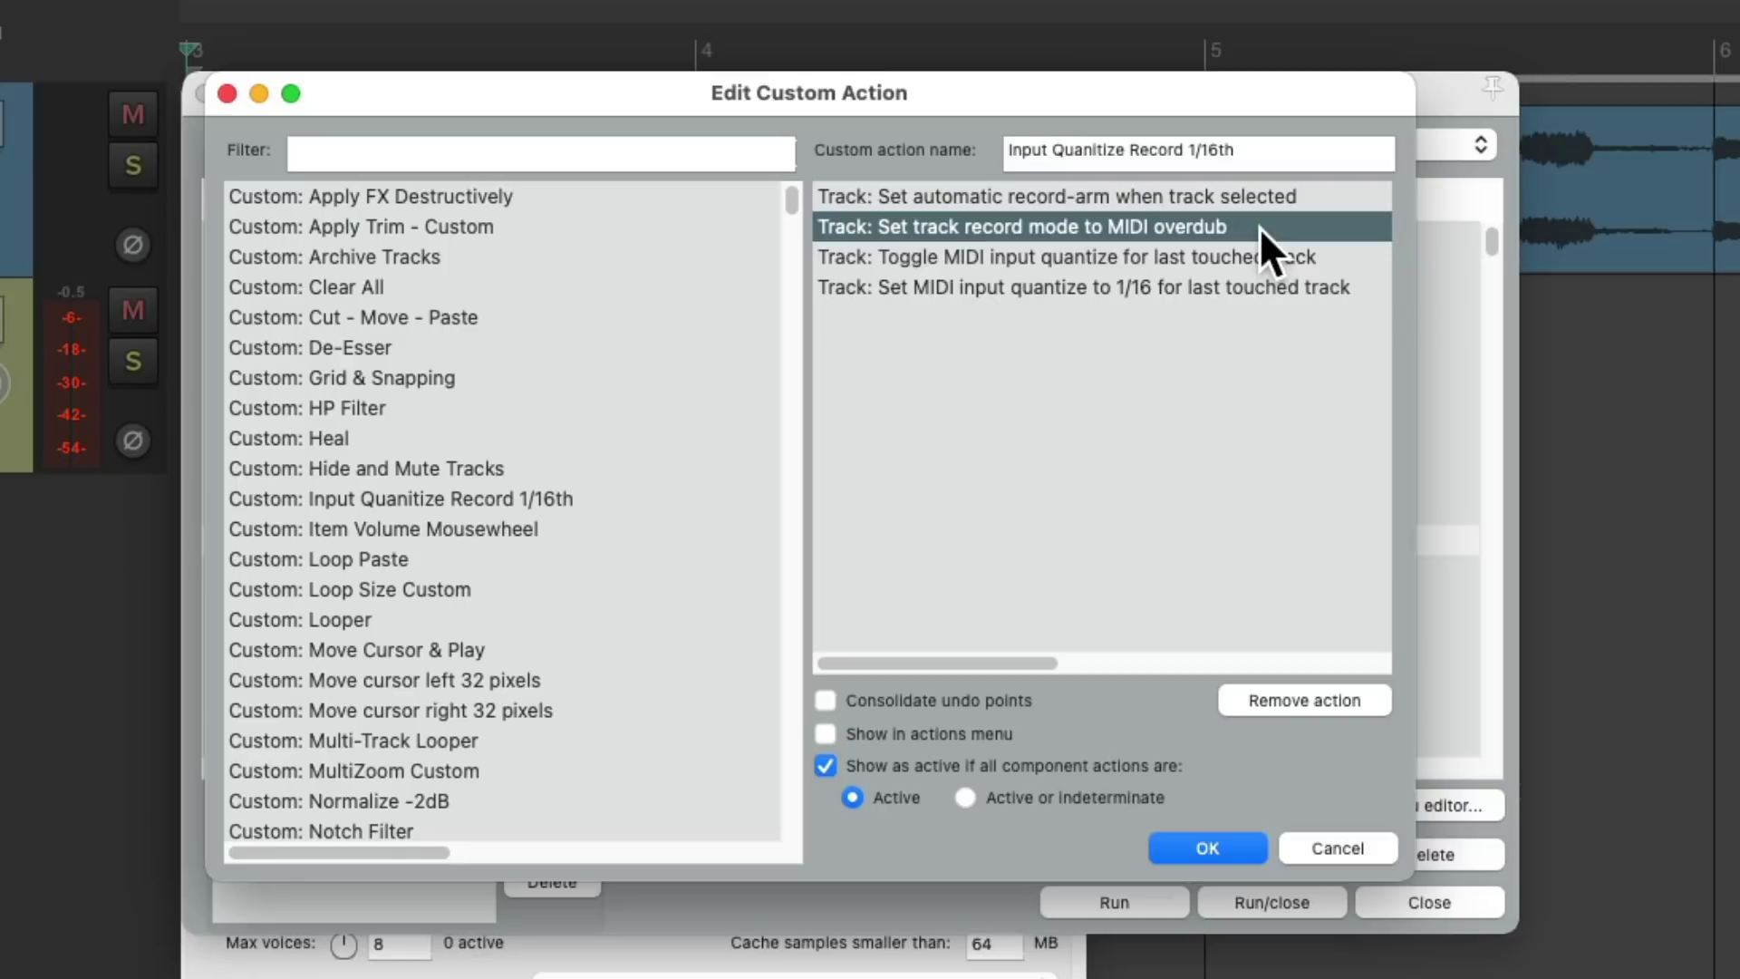
left_click(1264, 261)
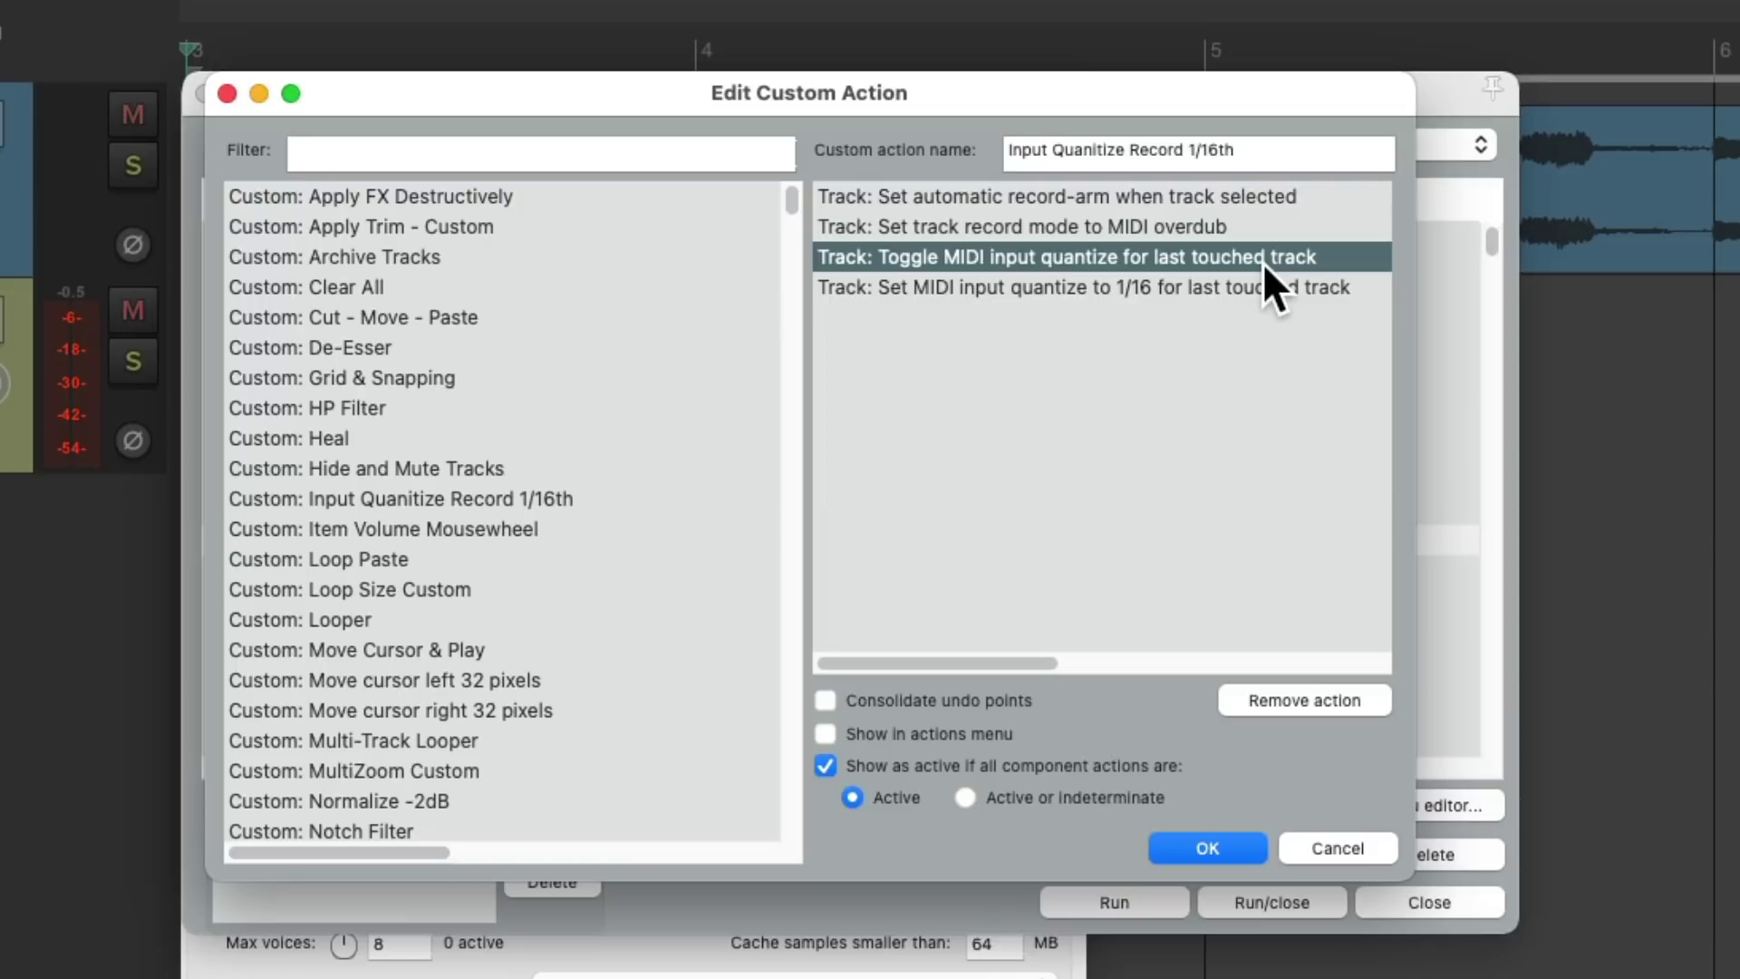
left_click(1177, 287)
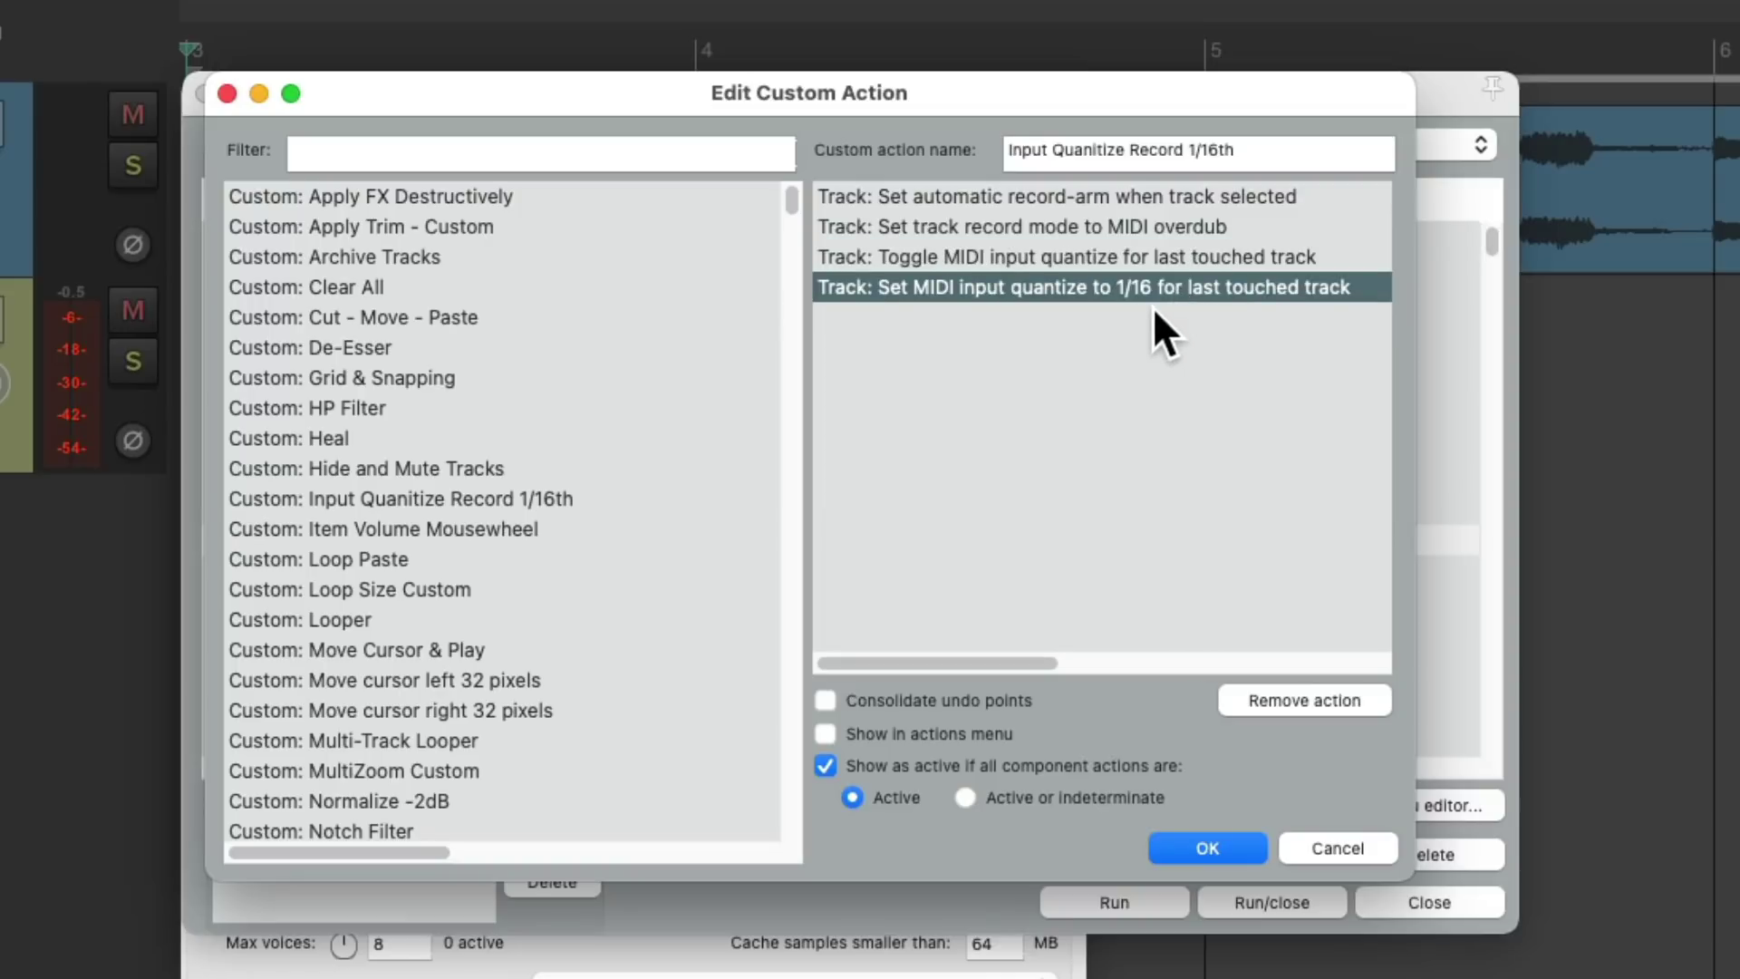
left_click(1243, 839)
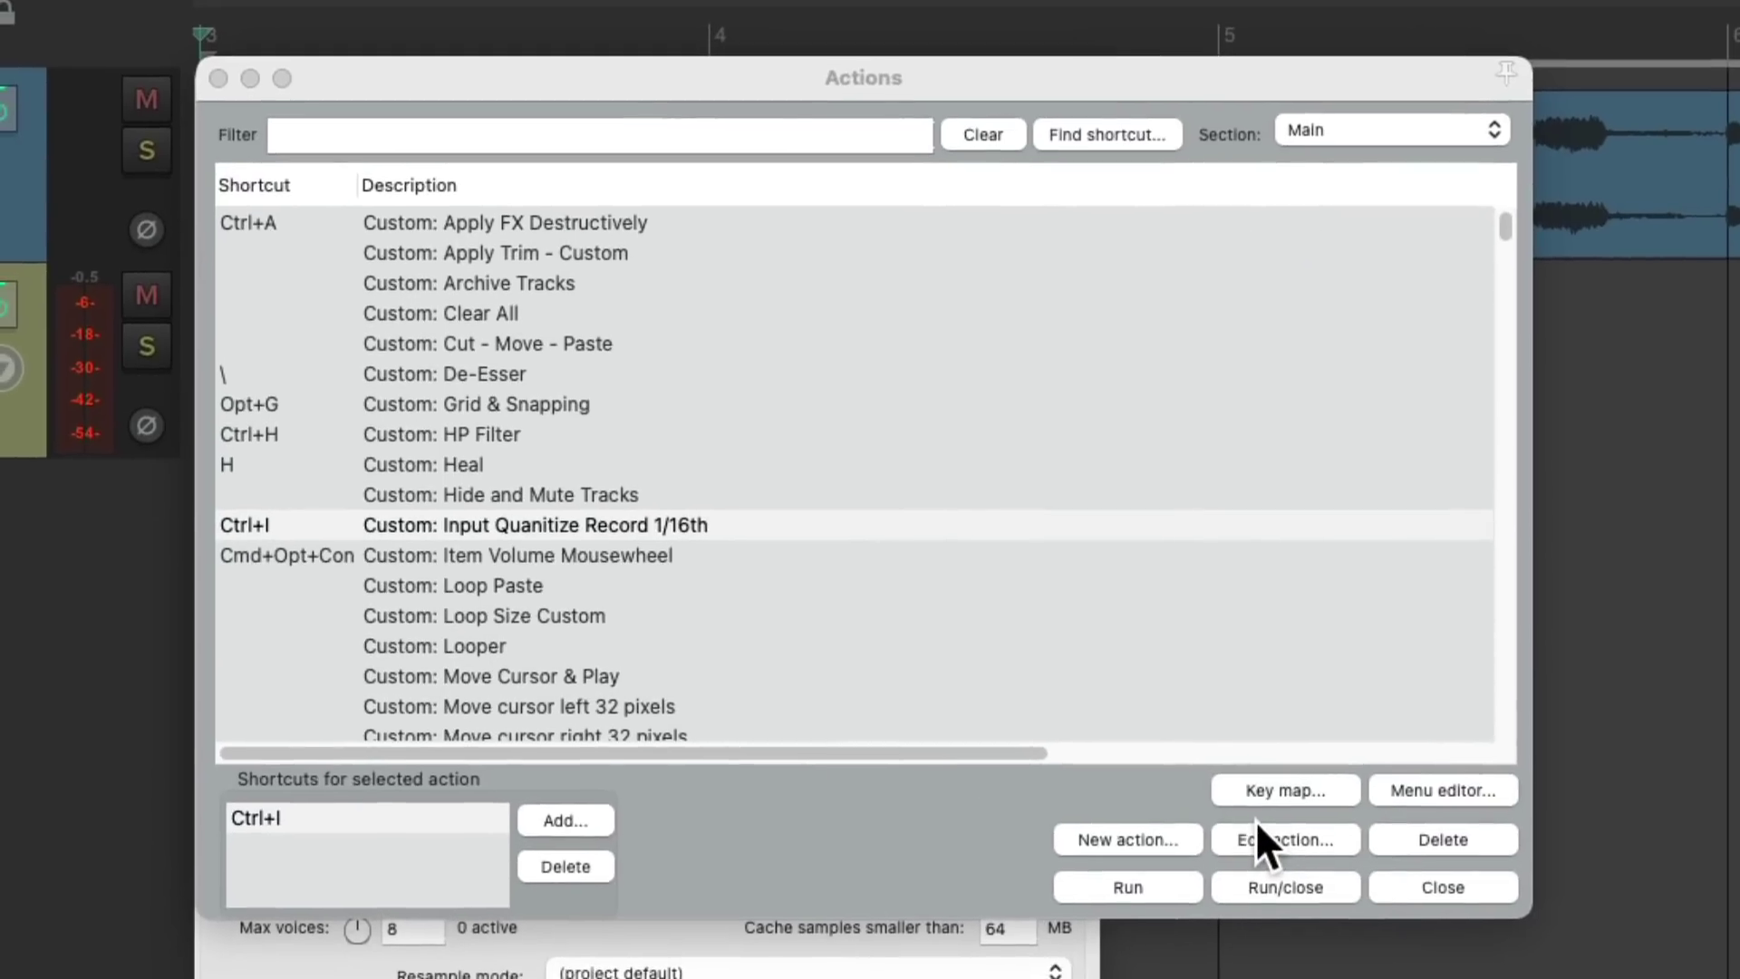
left_click(746, 540)
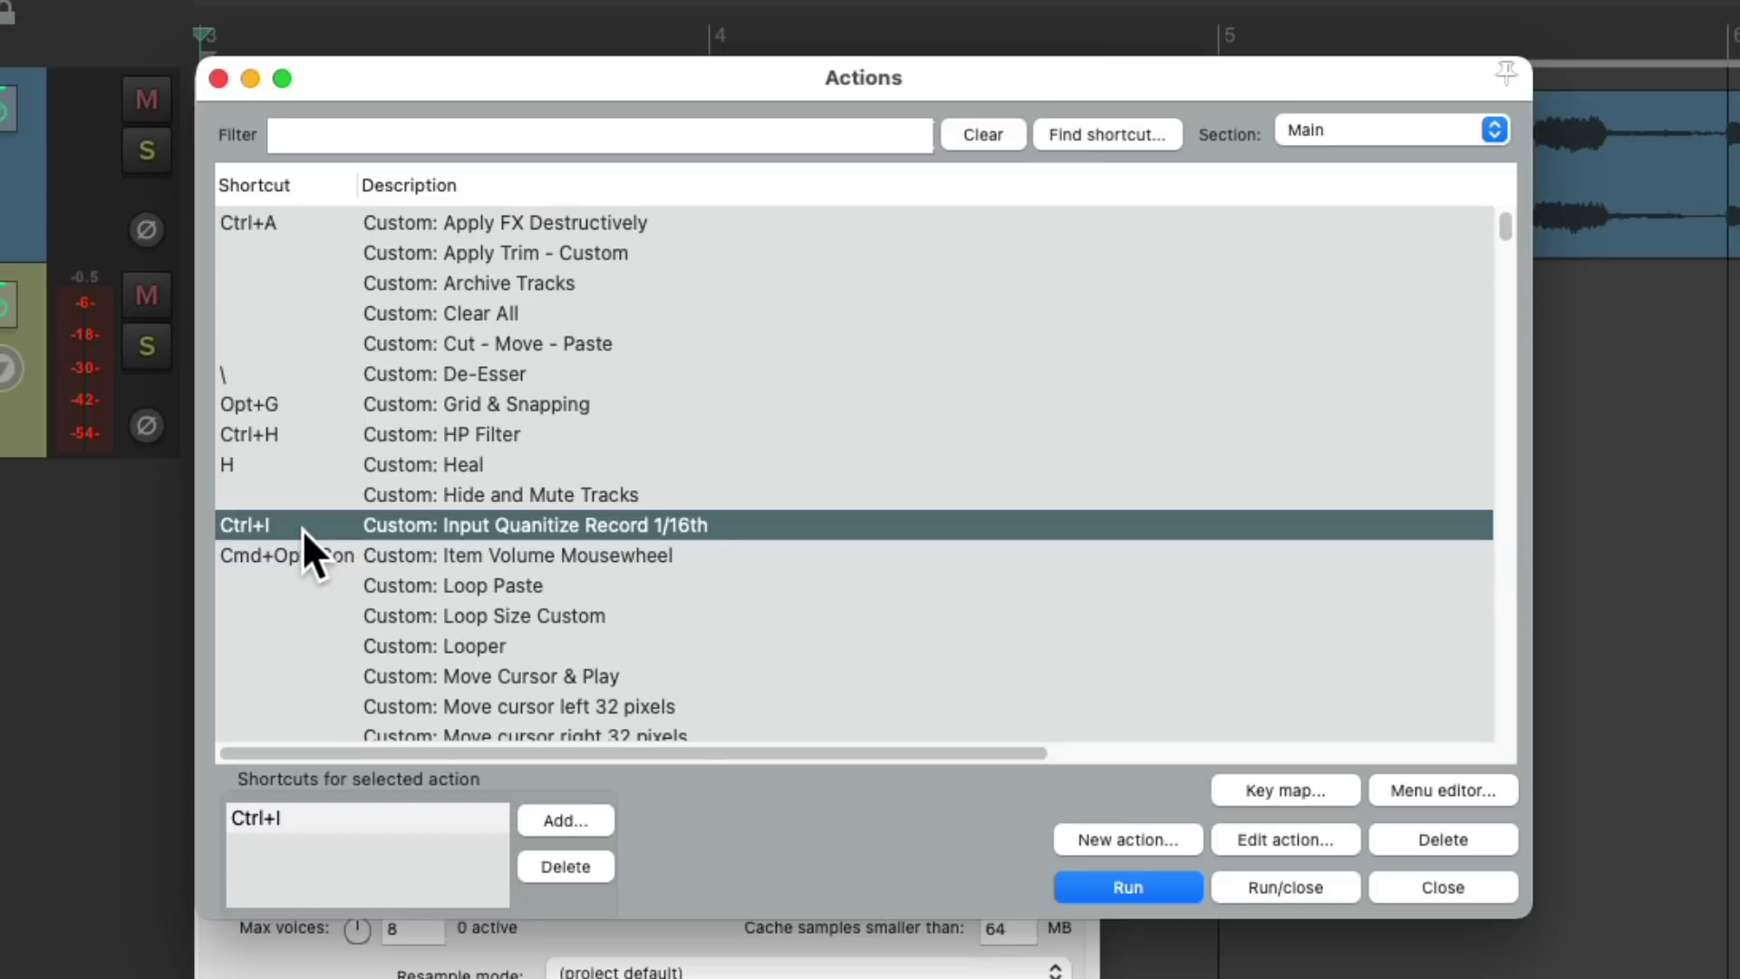
Close the Kick sampler windows, then select and record-arm the Kick track
left_click(217, 79)
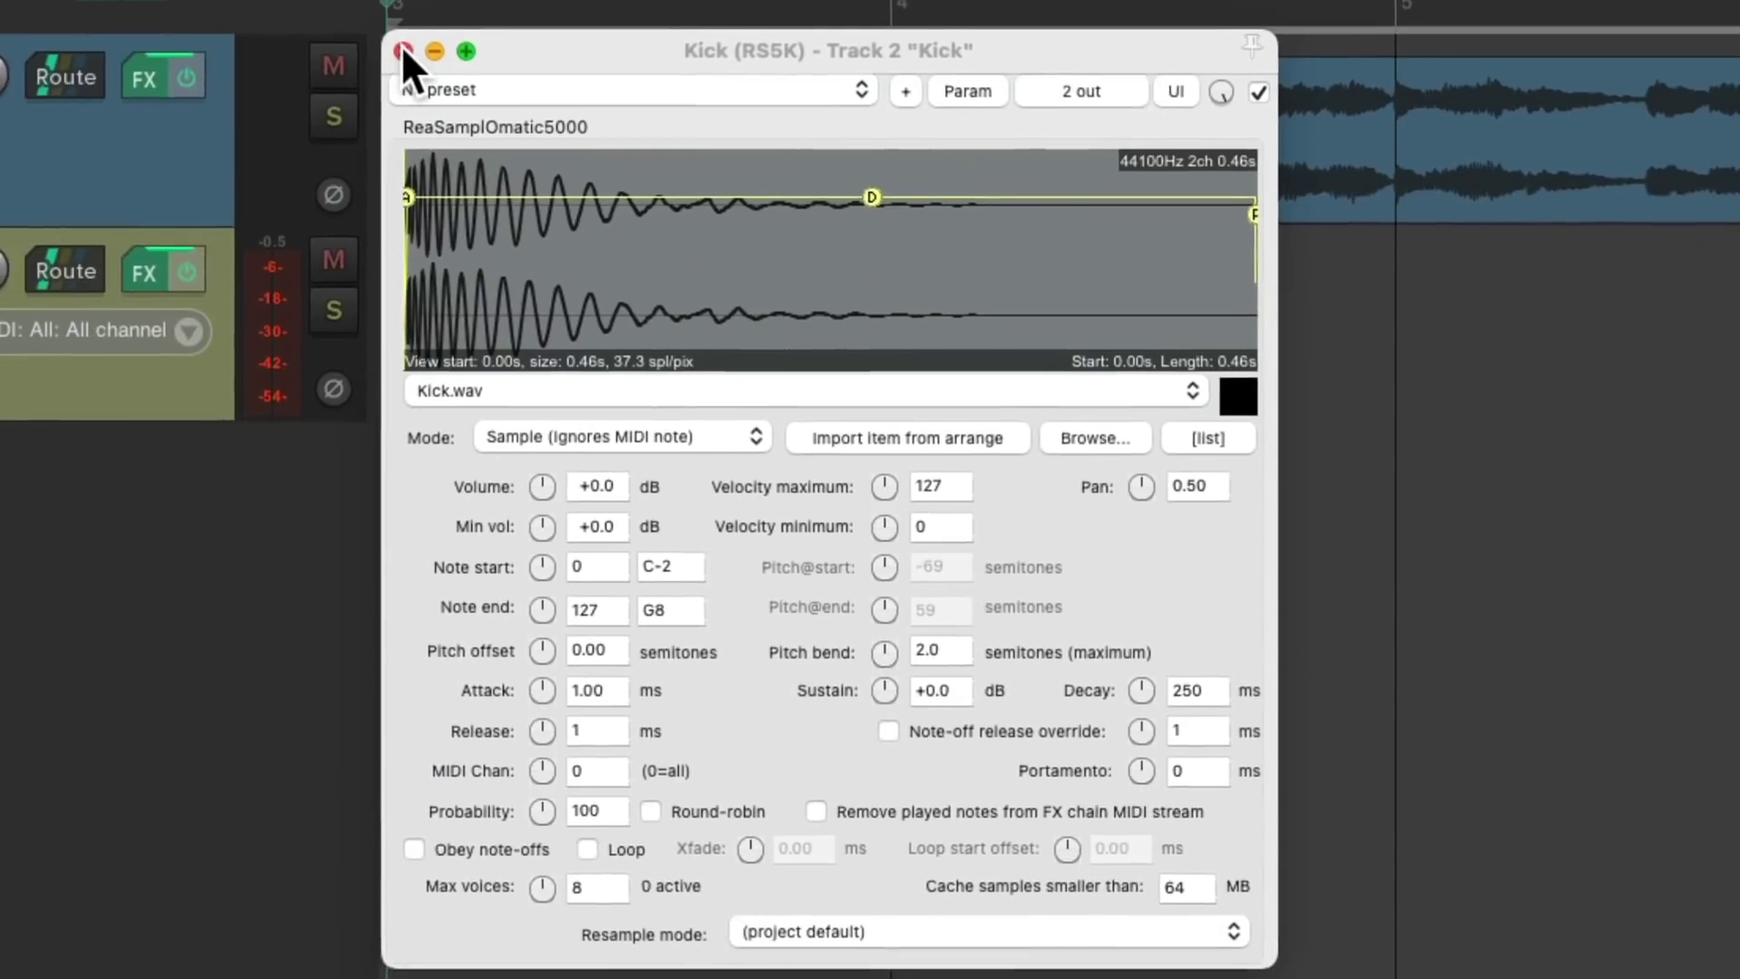
left_click(215, 73)
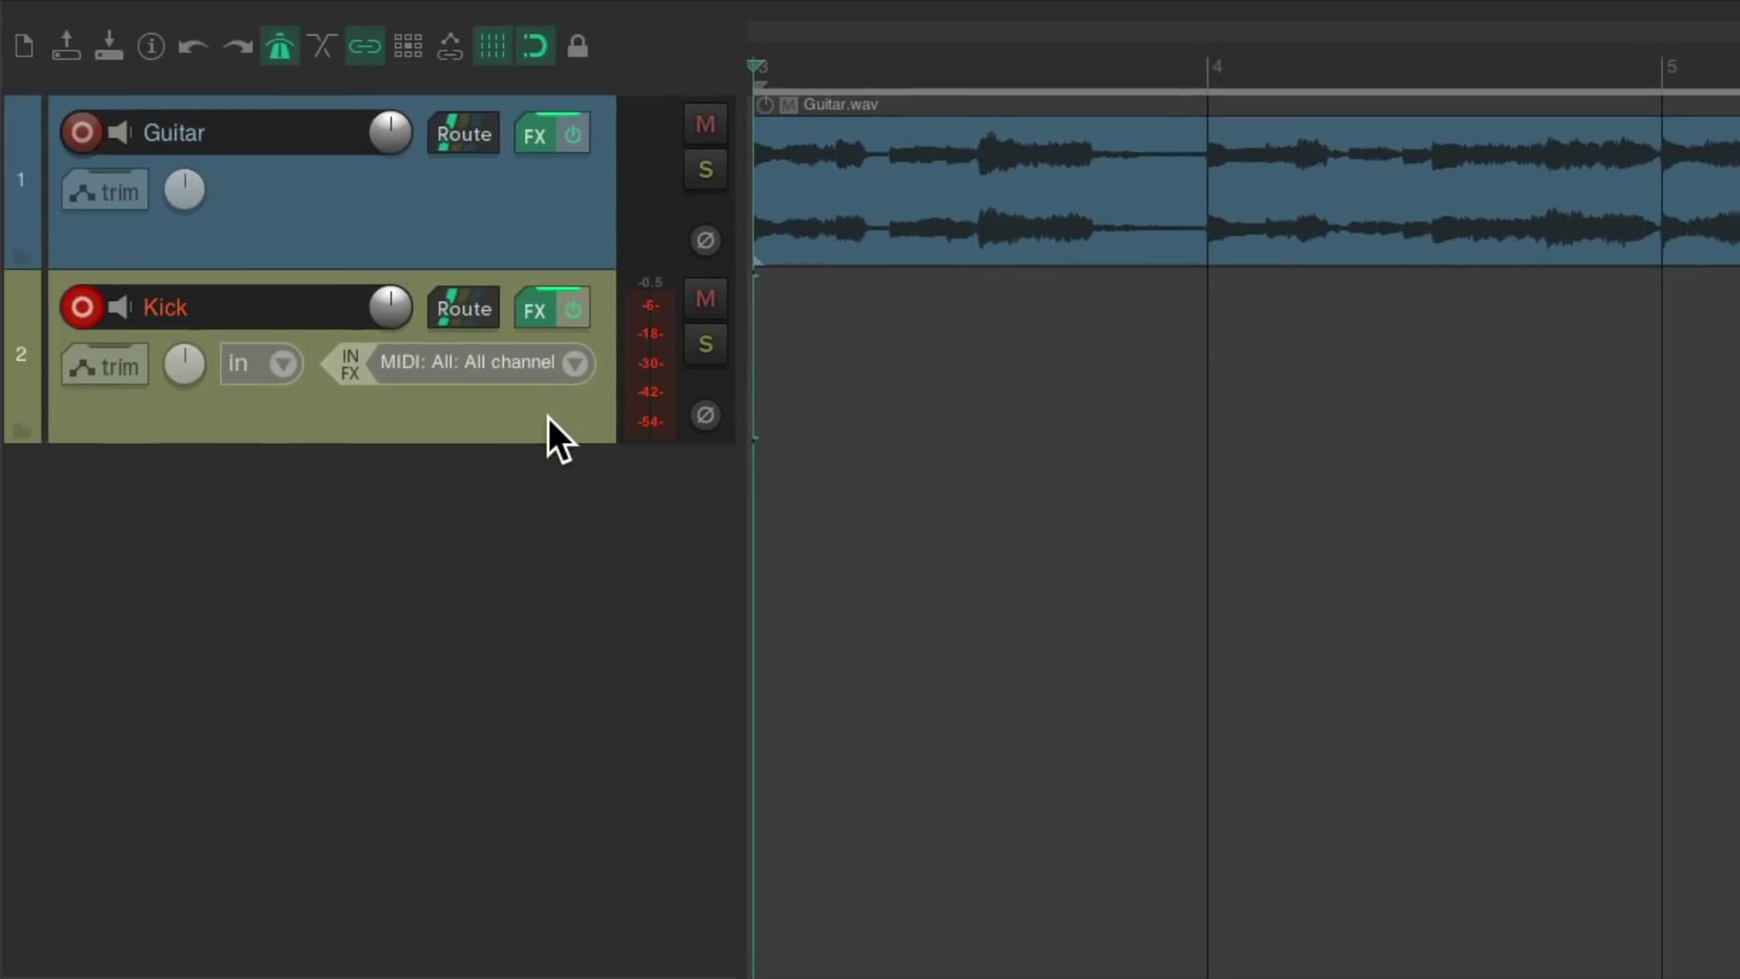
left_click(547, 417)
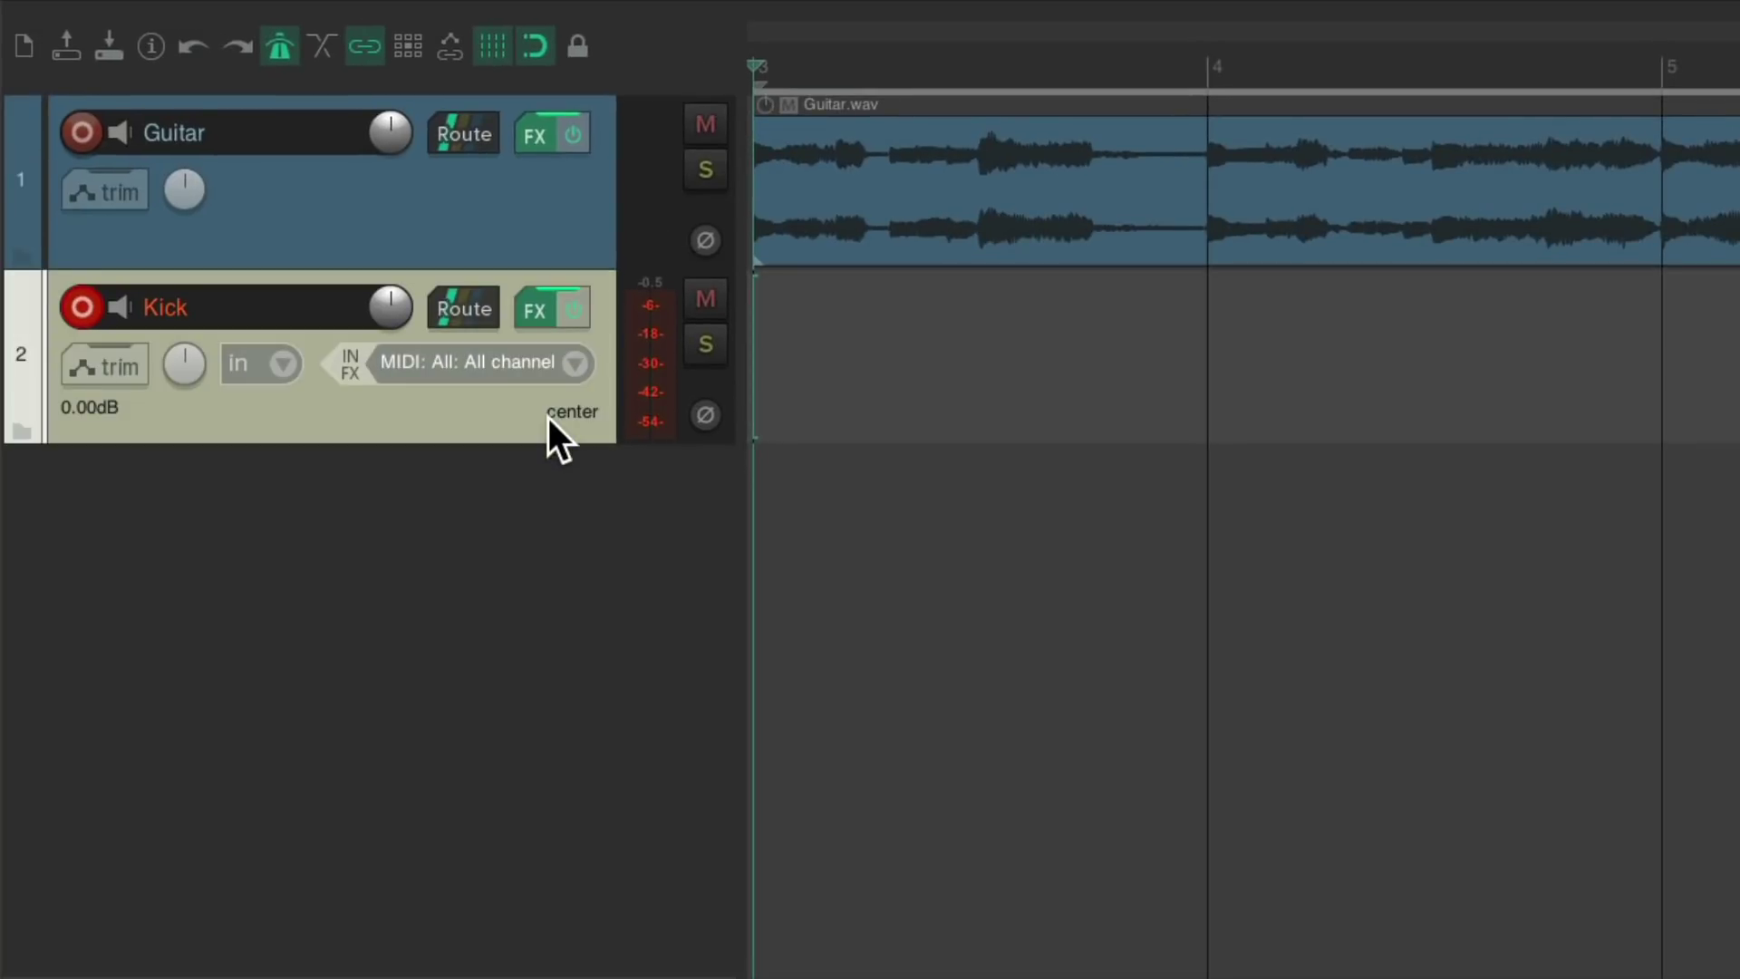
key("ctrl+i")
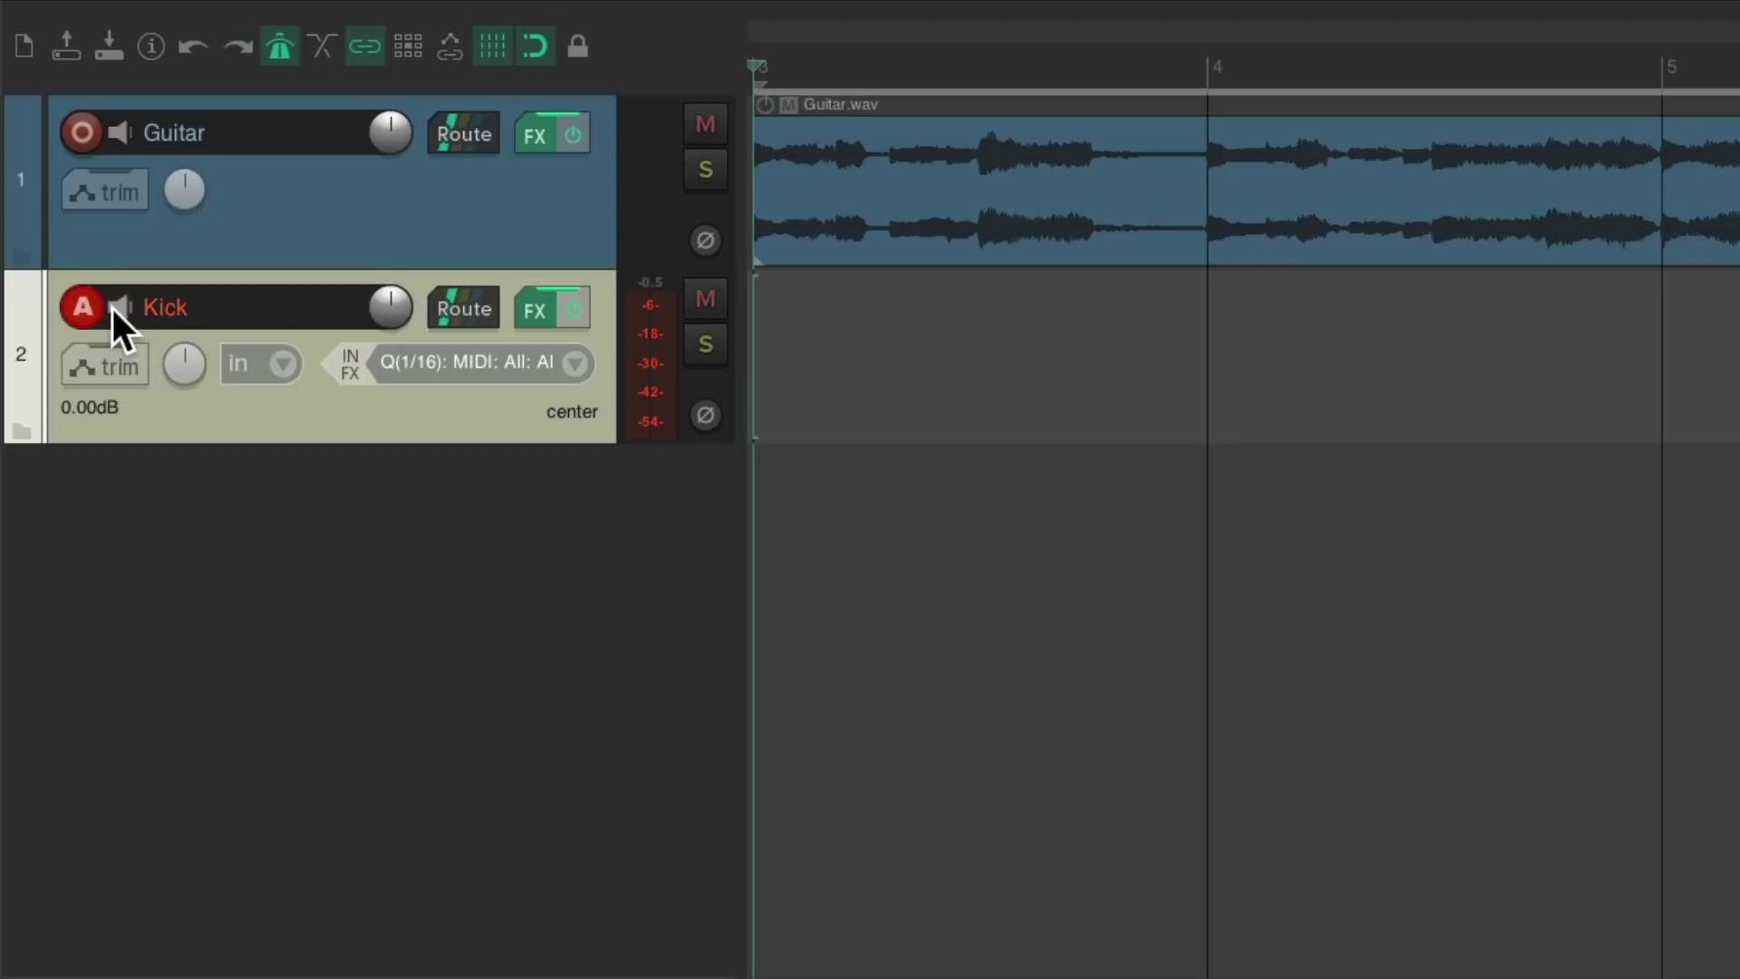
Enable 1/16 input quantize in the Kick track's recording settings and keep MIDI overdub record mode
left_click(433, 356)
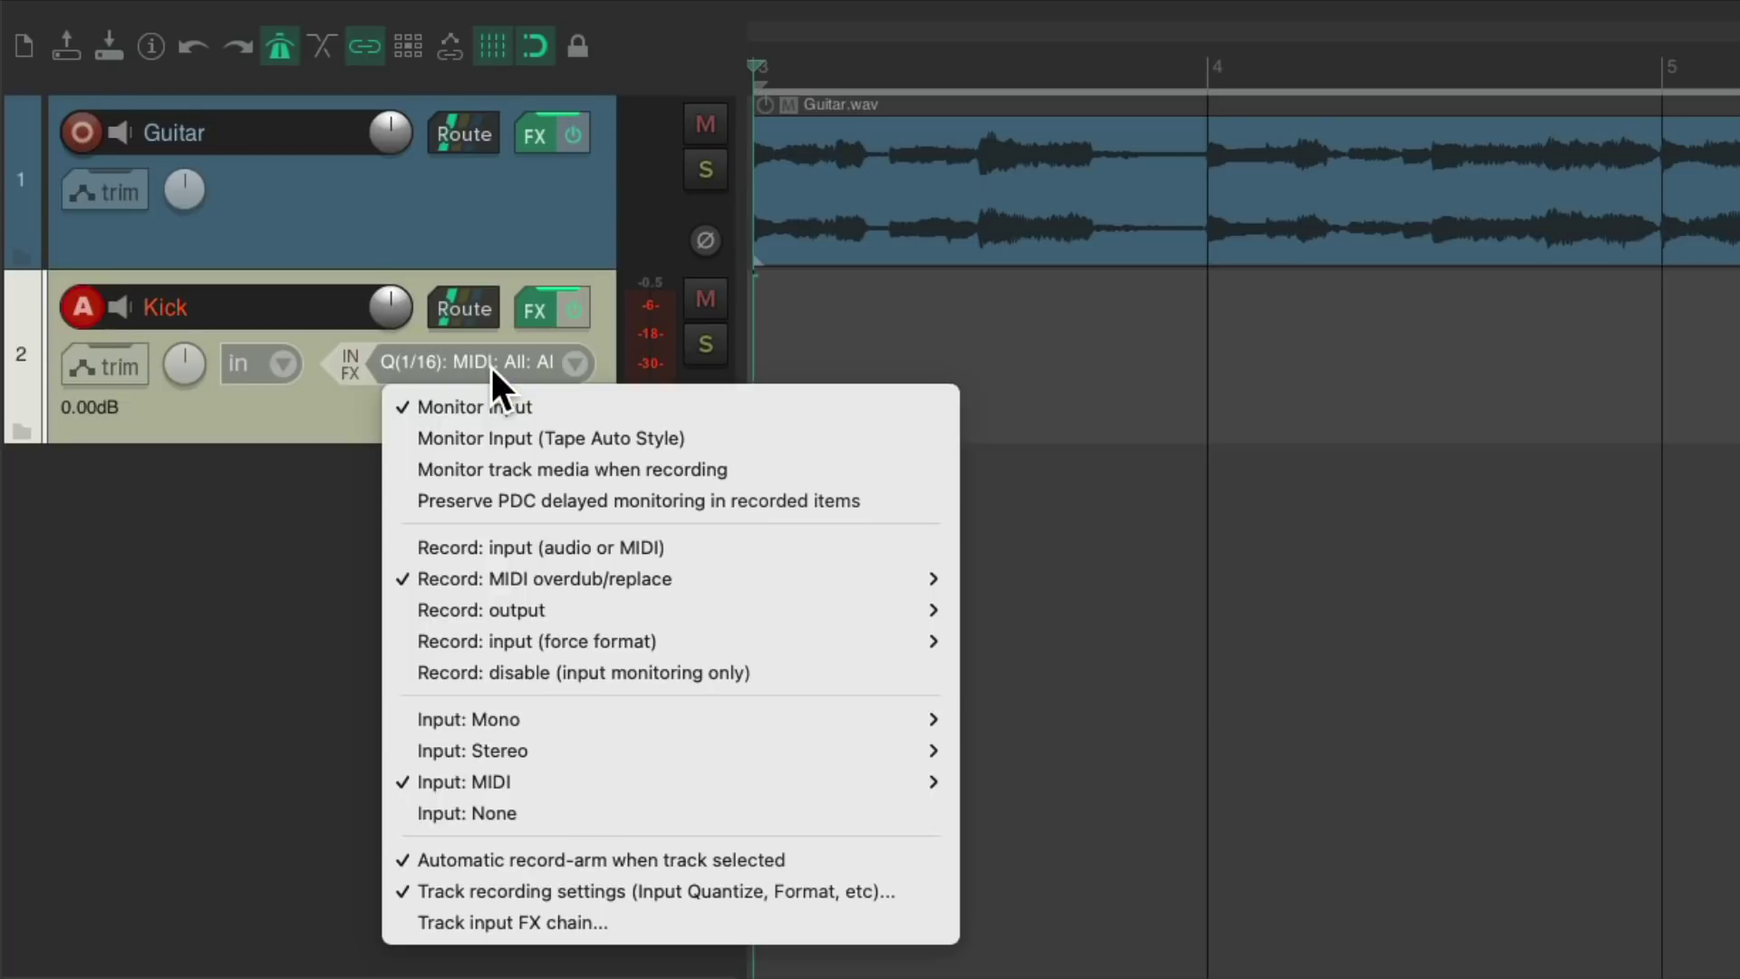
left_click(694, 890)
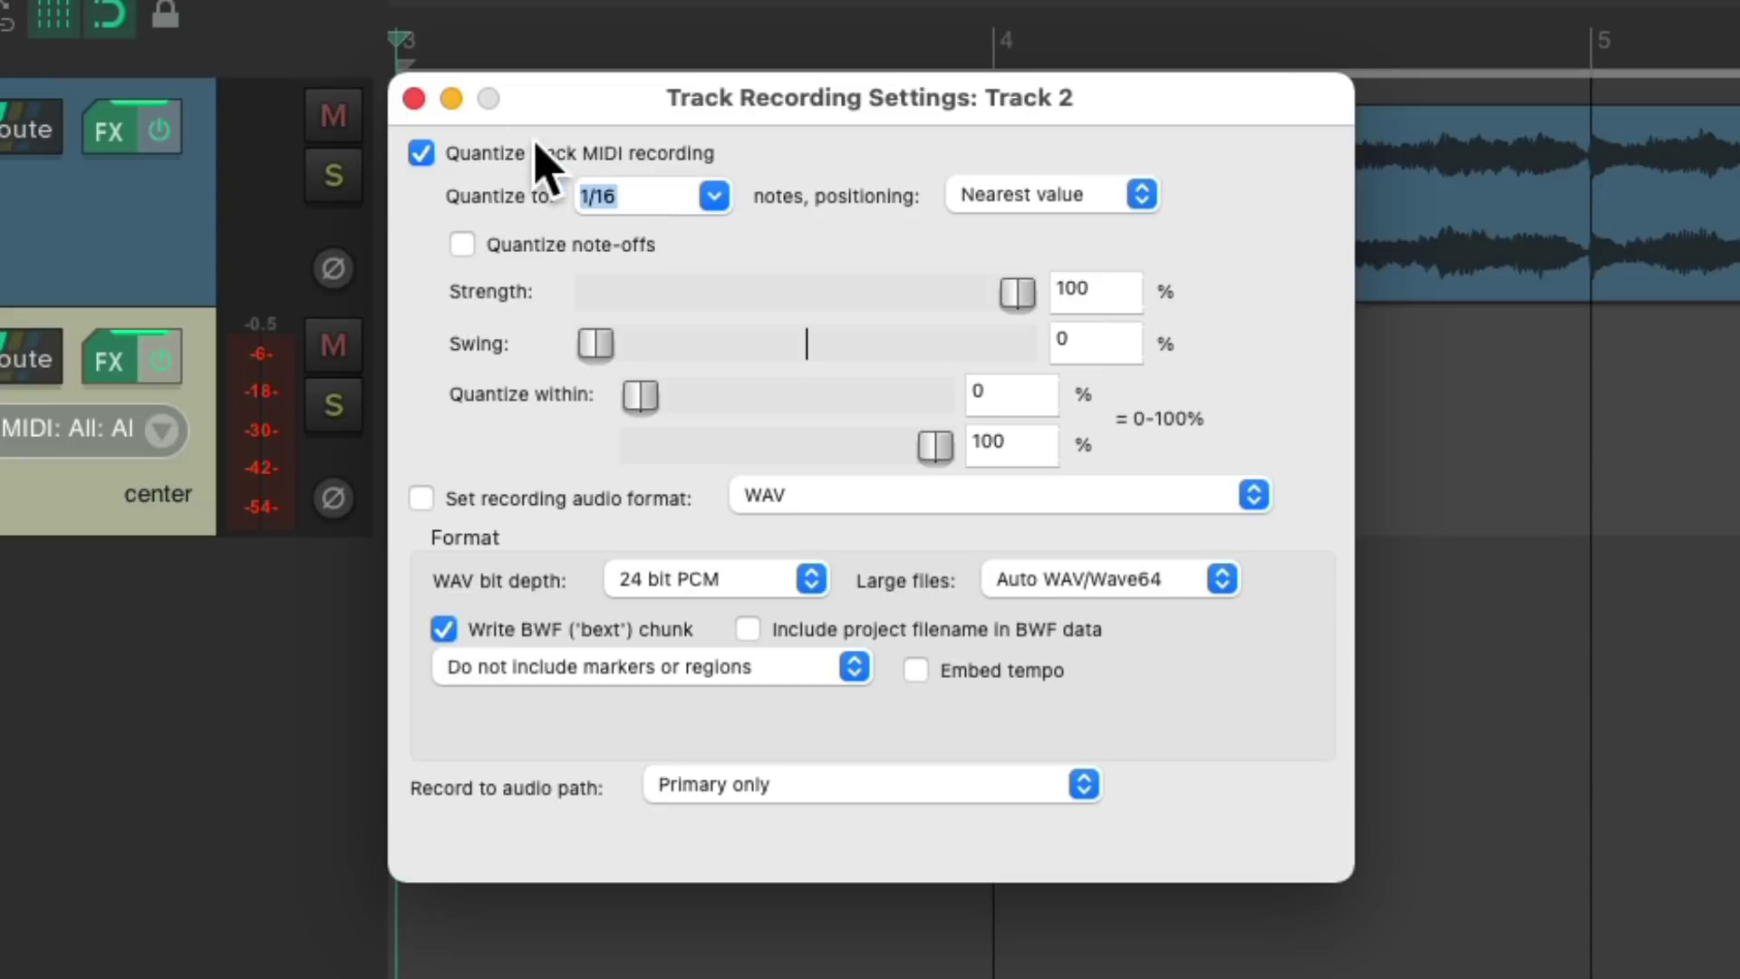
left_click(415, 99)
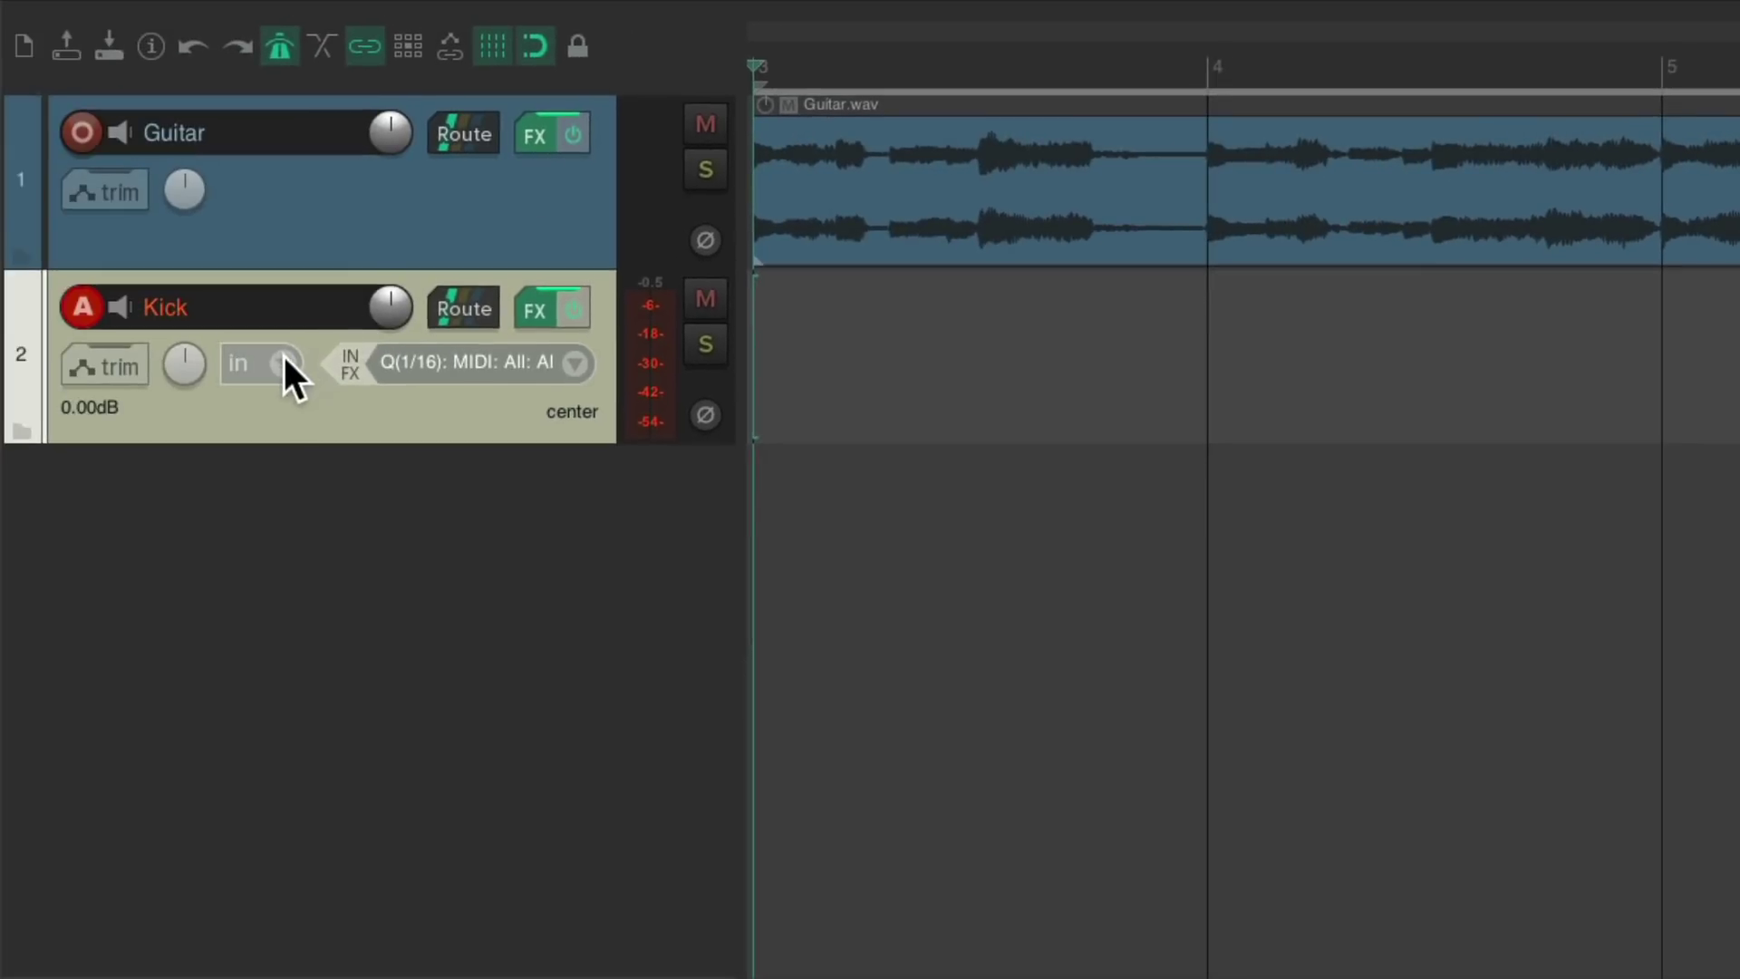
left_click(281, 362)
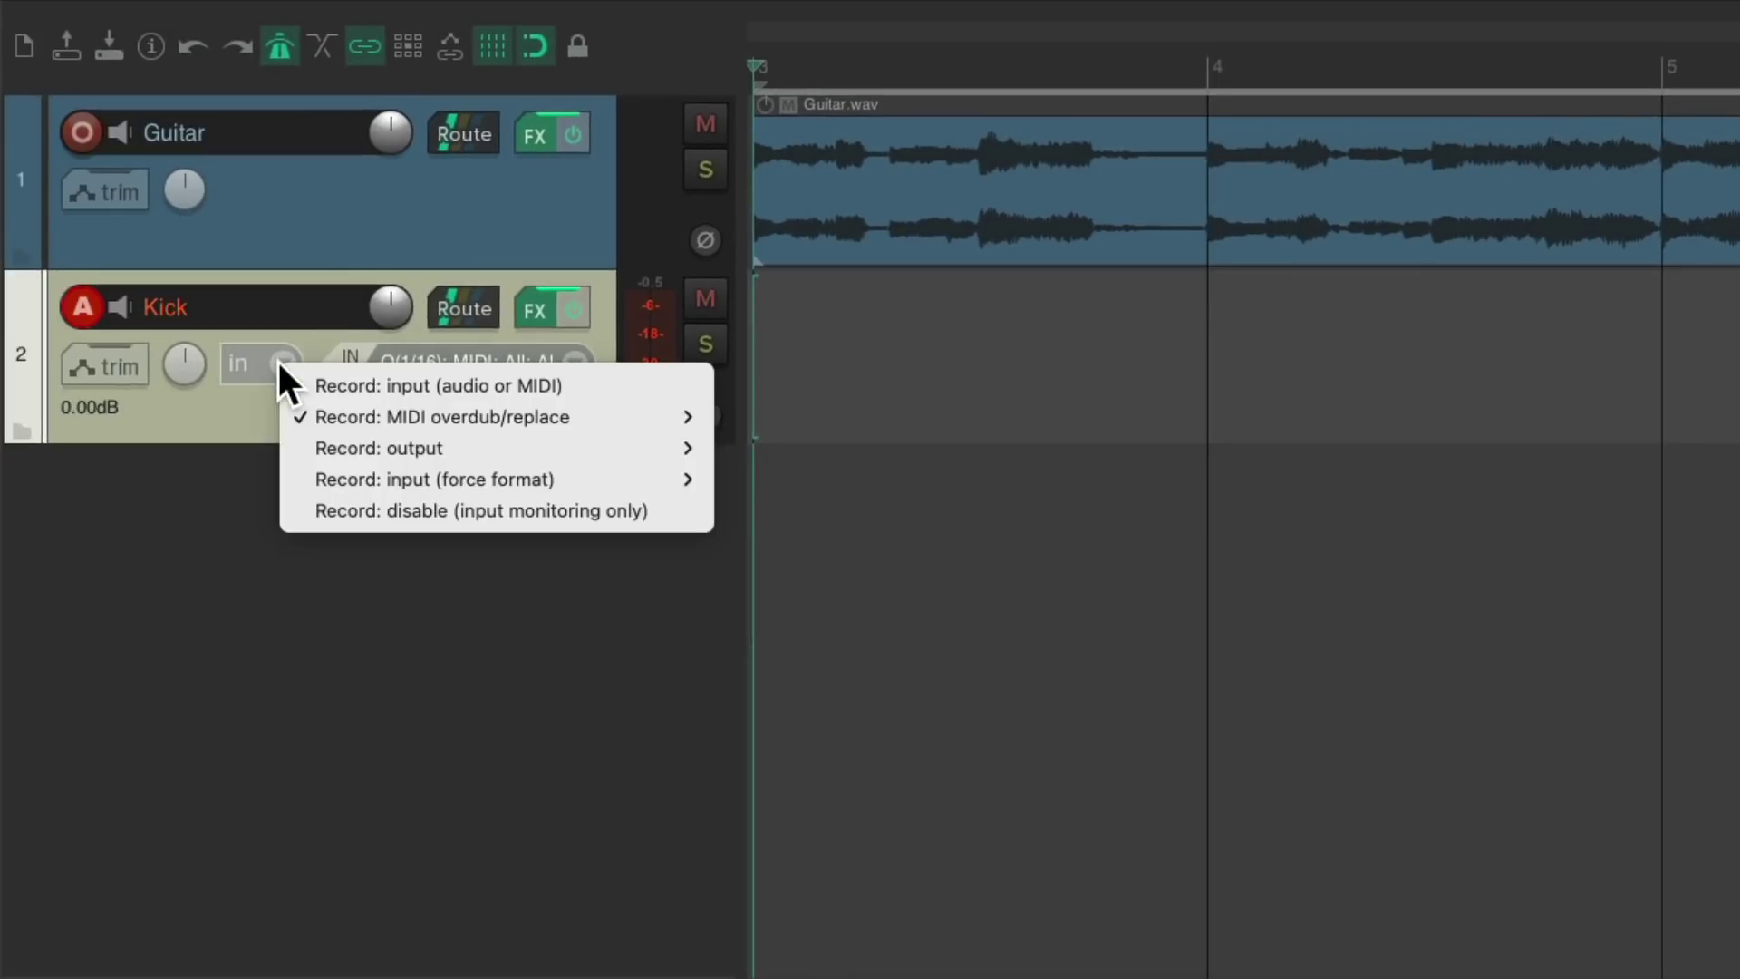
mouse_move(304, 417)
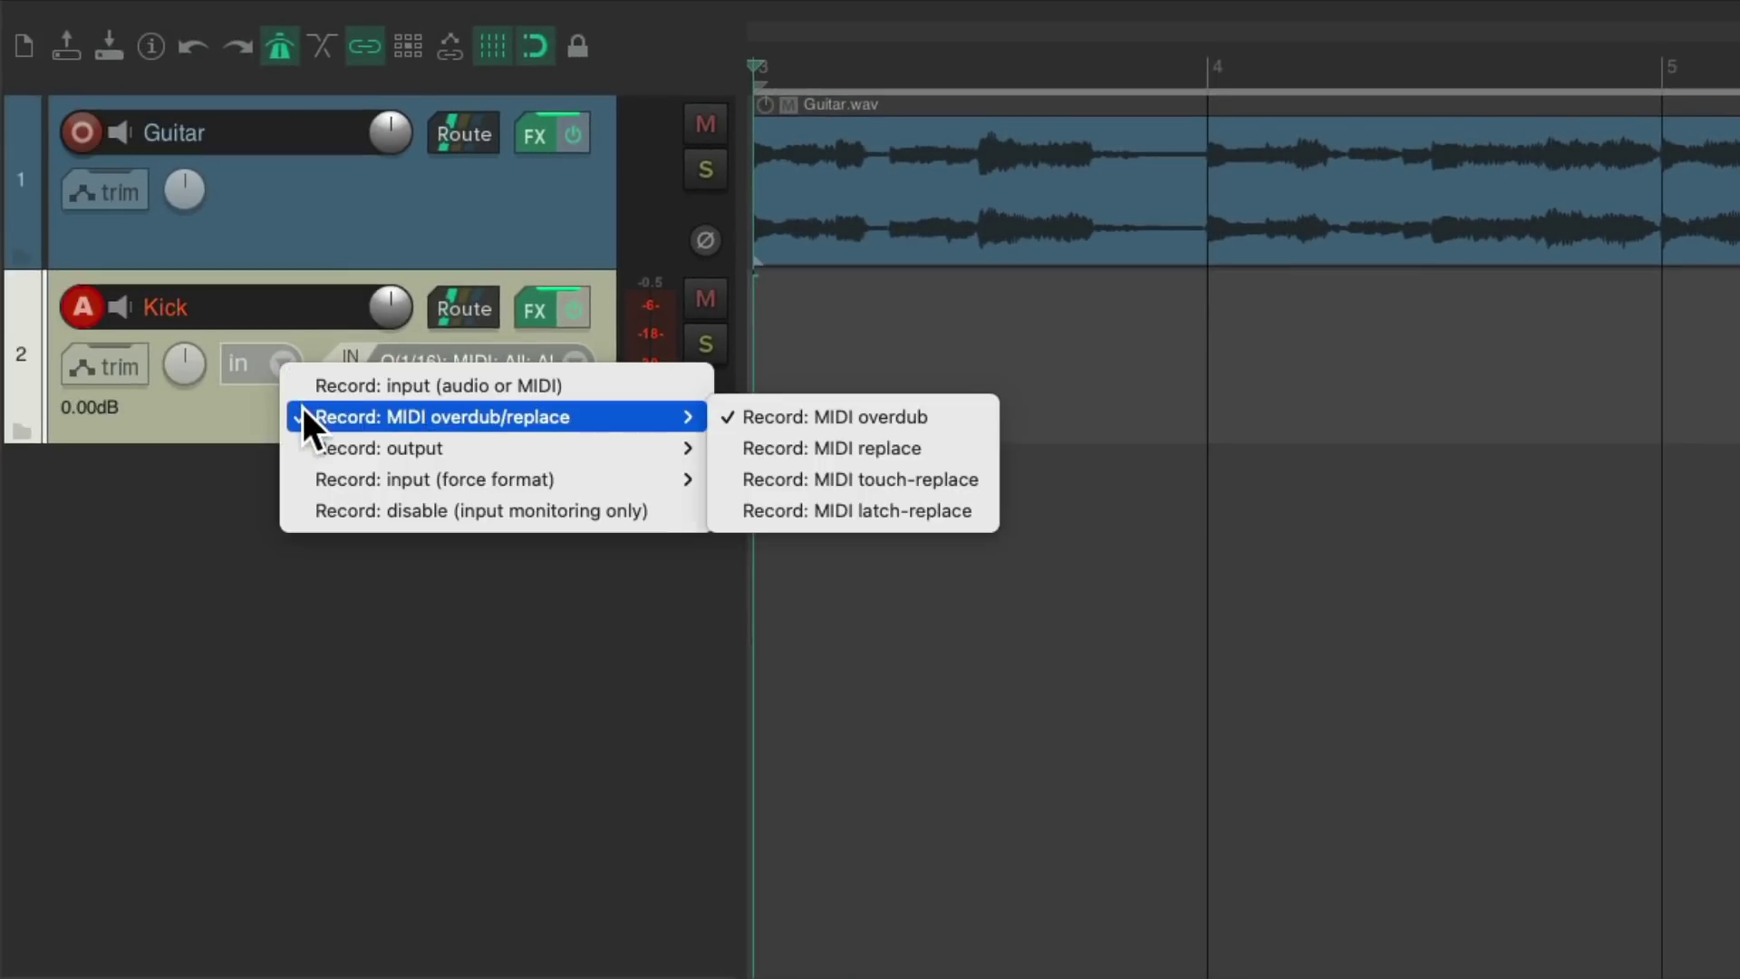
left_click(722, 419)
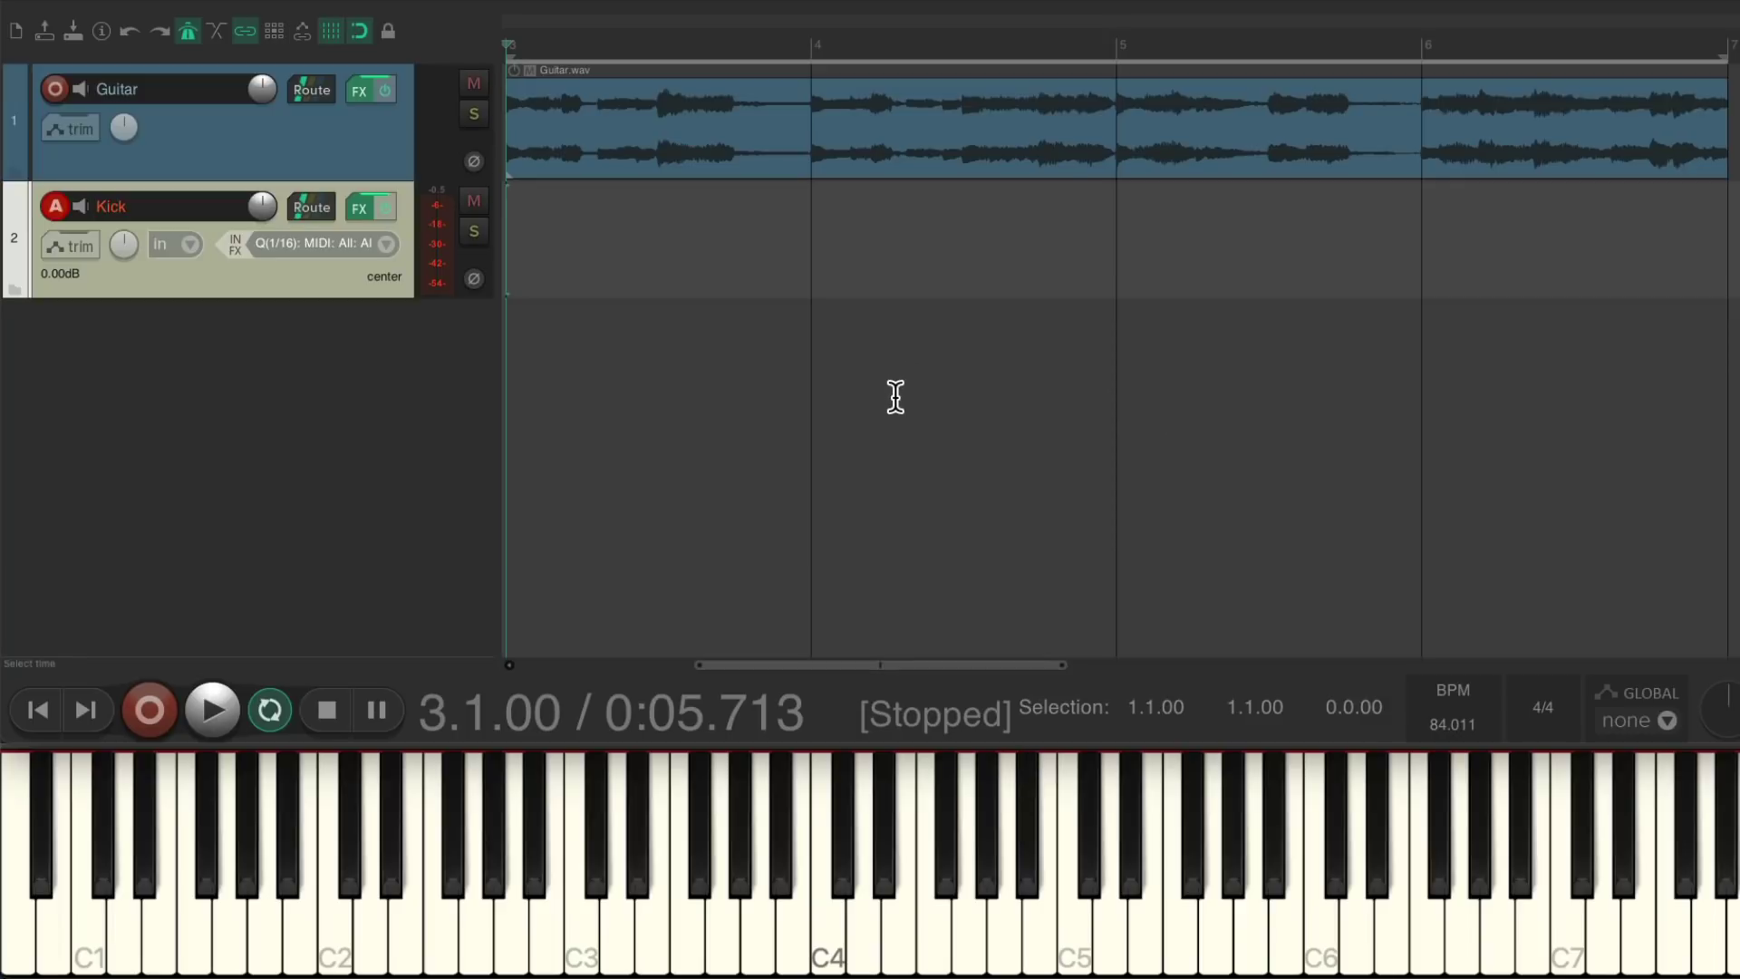
Record the kick part on the Kick track alongside the guitar, then stop the transport
key("ctrl+r")
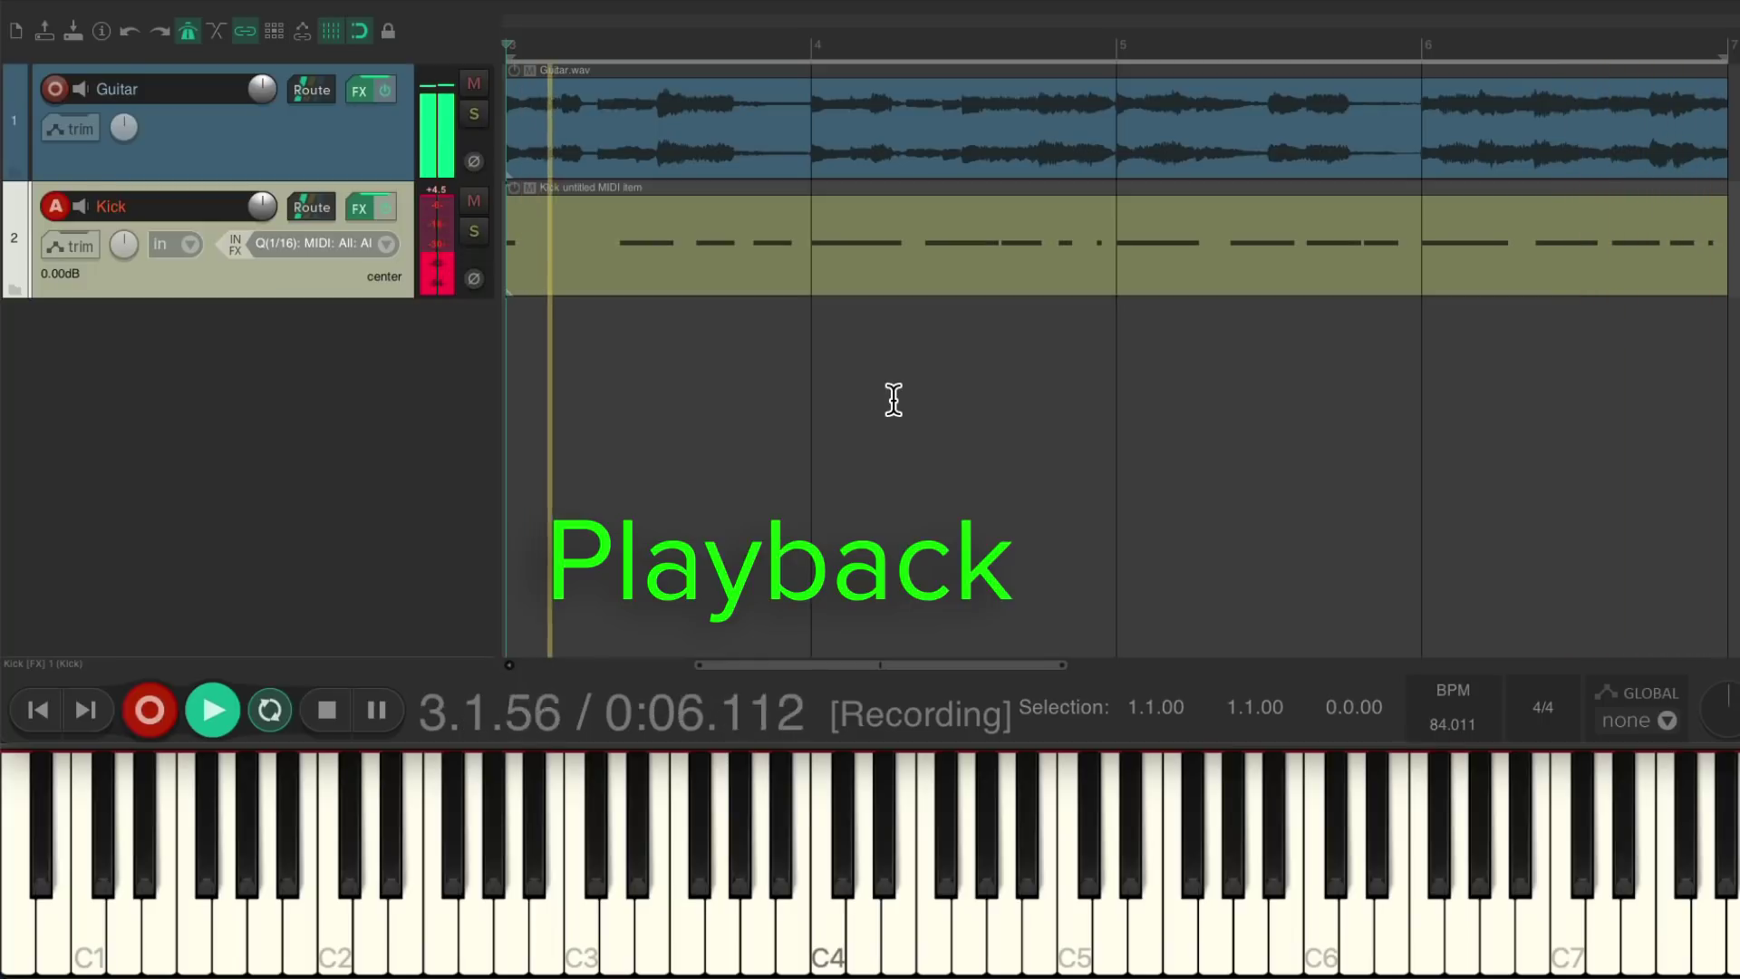
key("space")
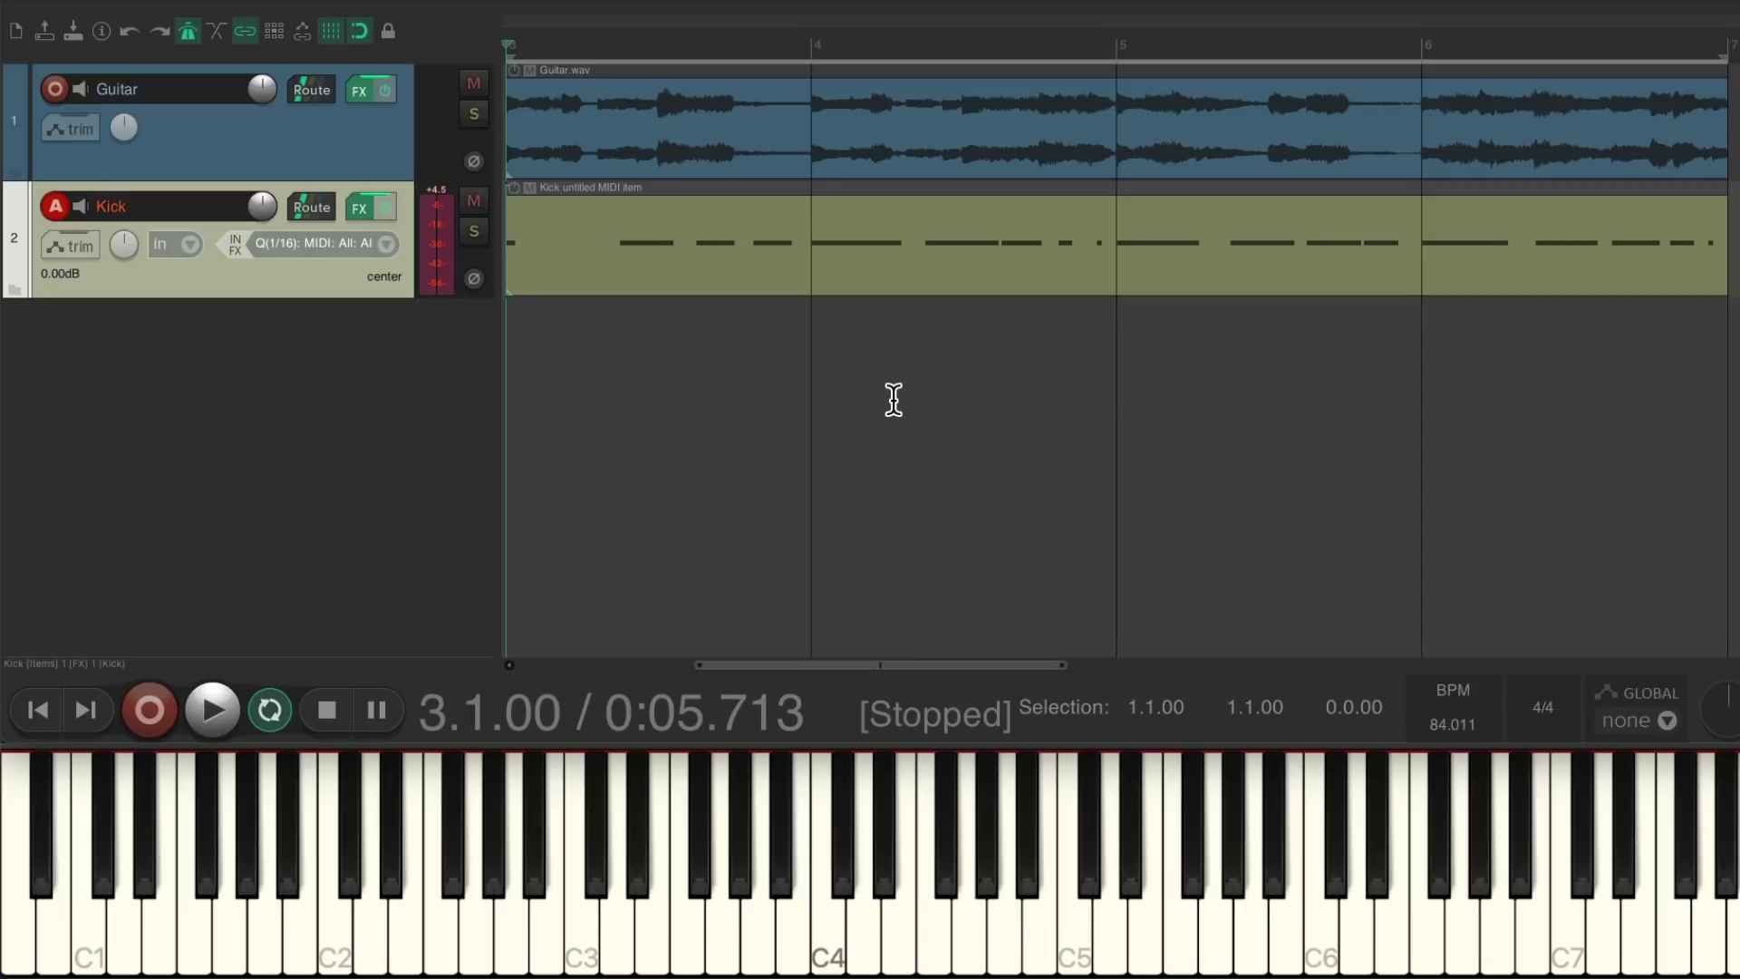
Reopen the Media Explorer, preview Snare.wav, and view its insert options without inserting
key("super+alt+x")
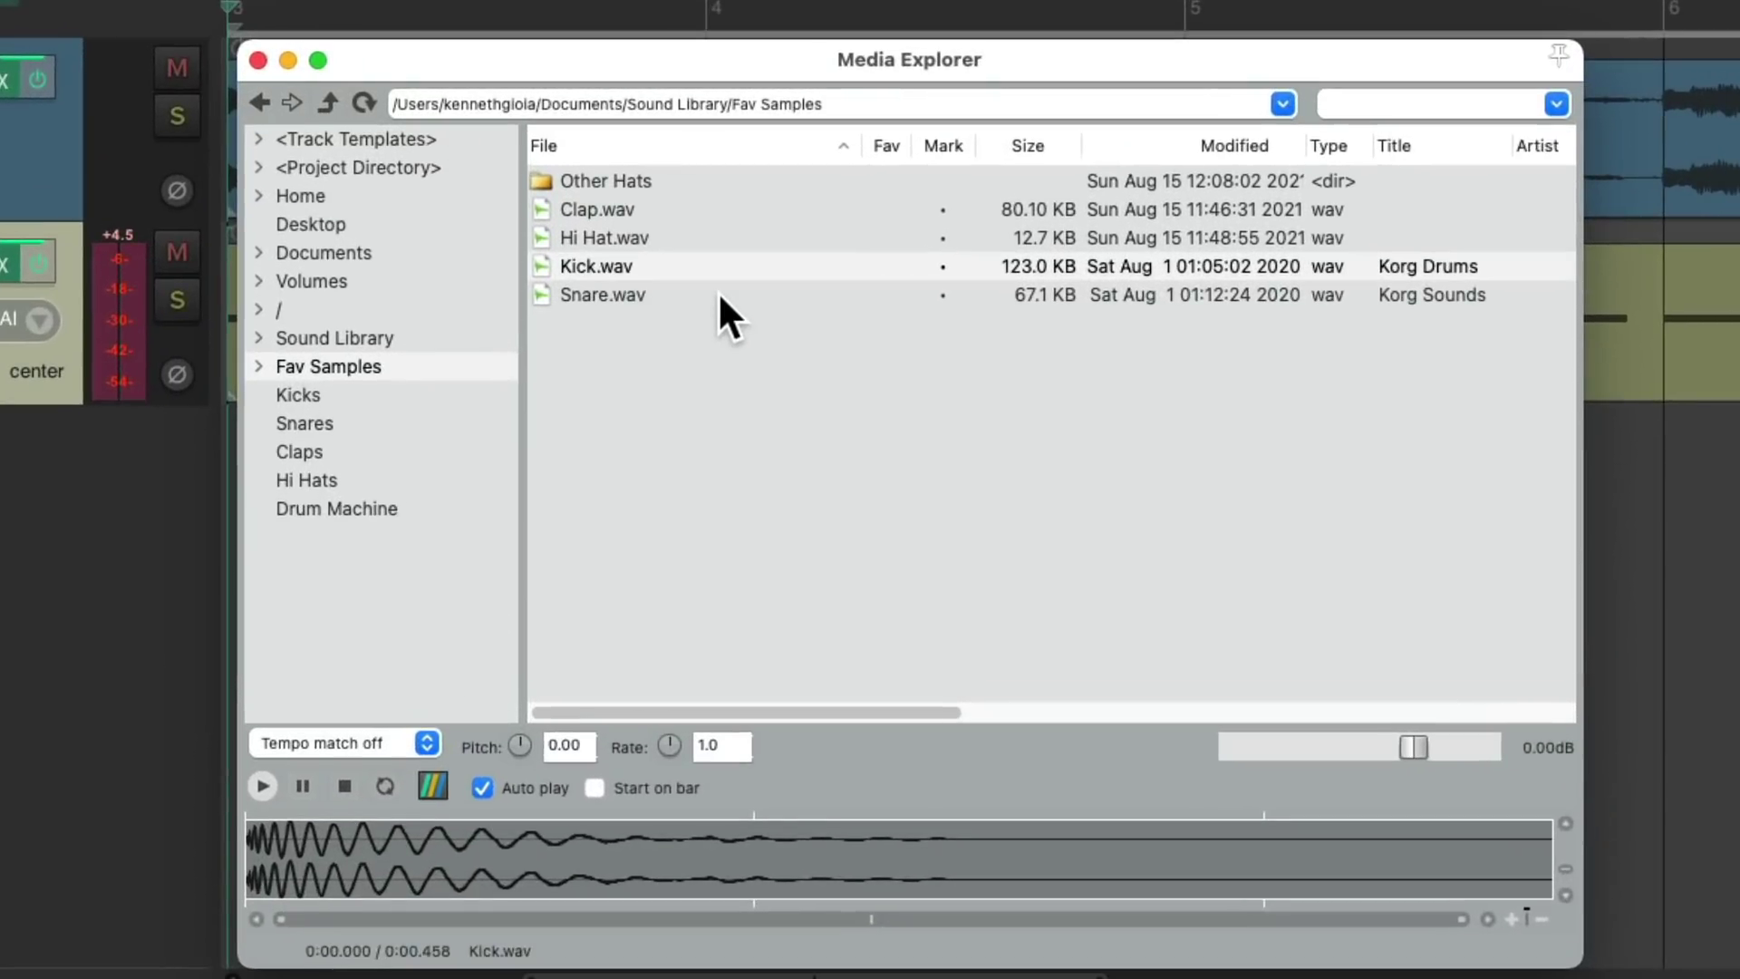
left_click(719, 293)
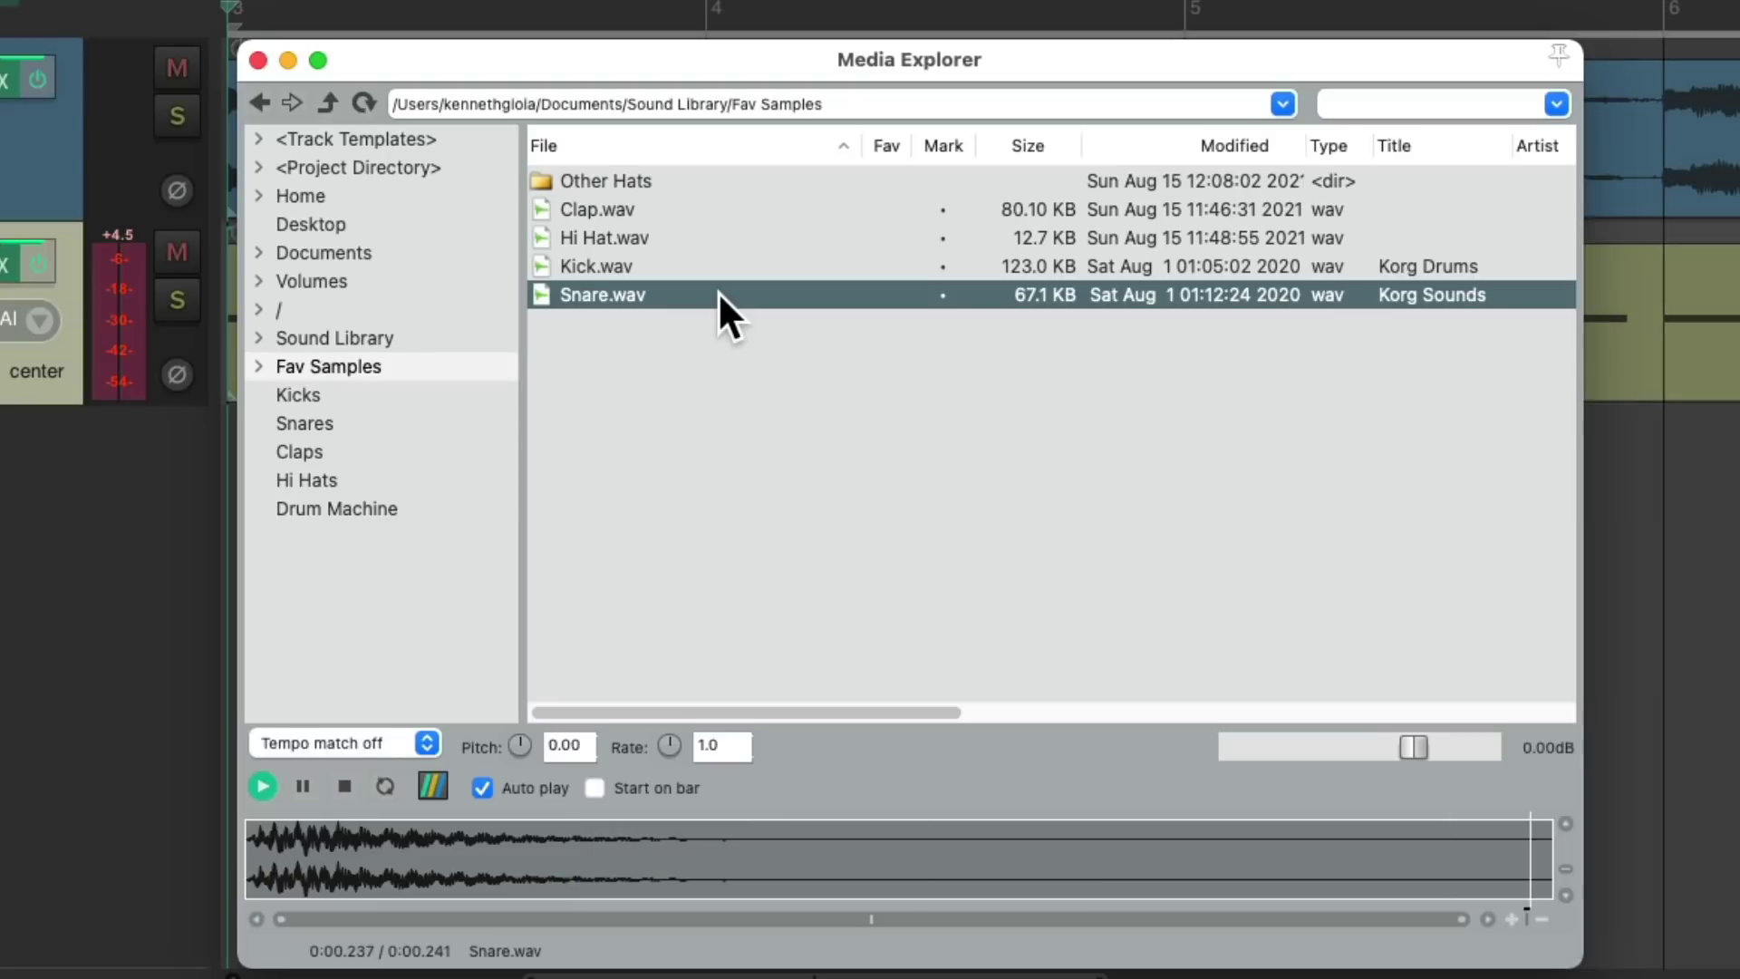
right_click(780, 291)
mouse_move(818, 424)
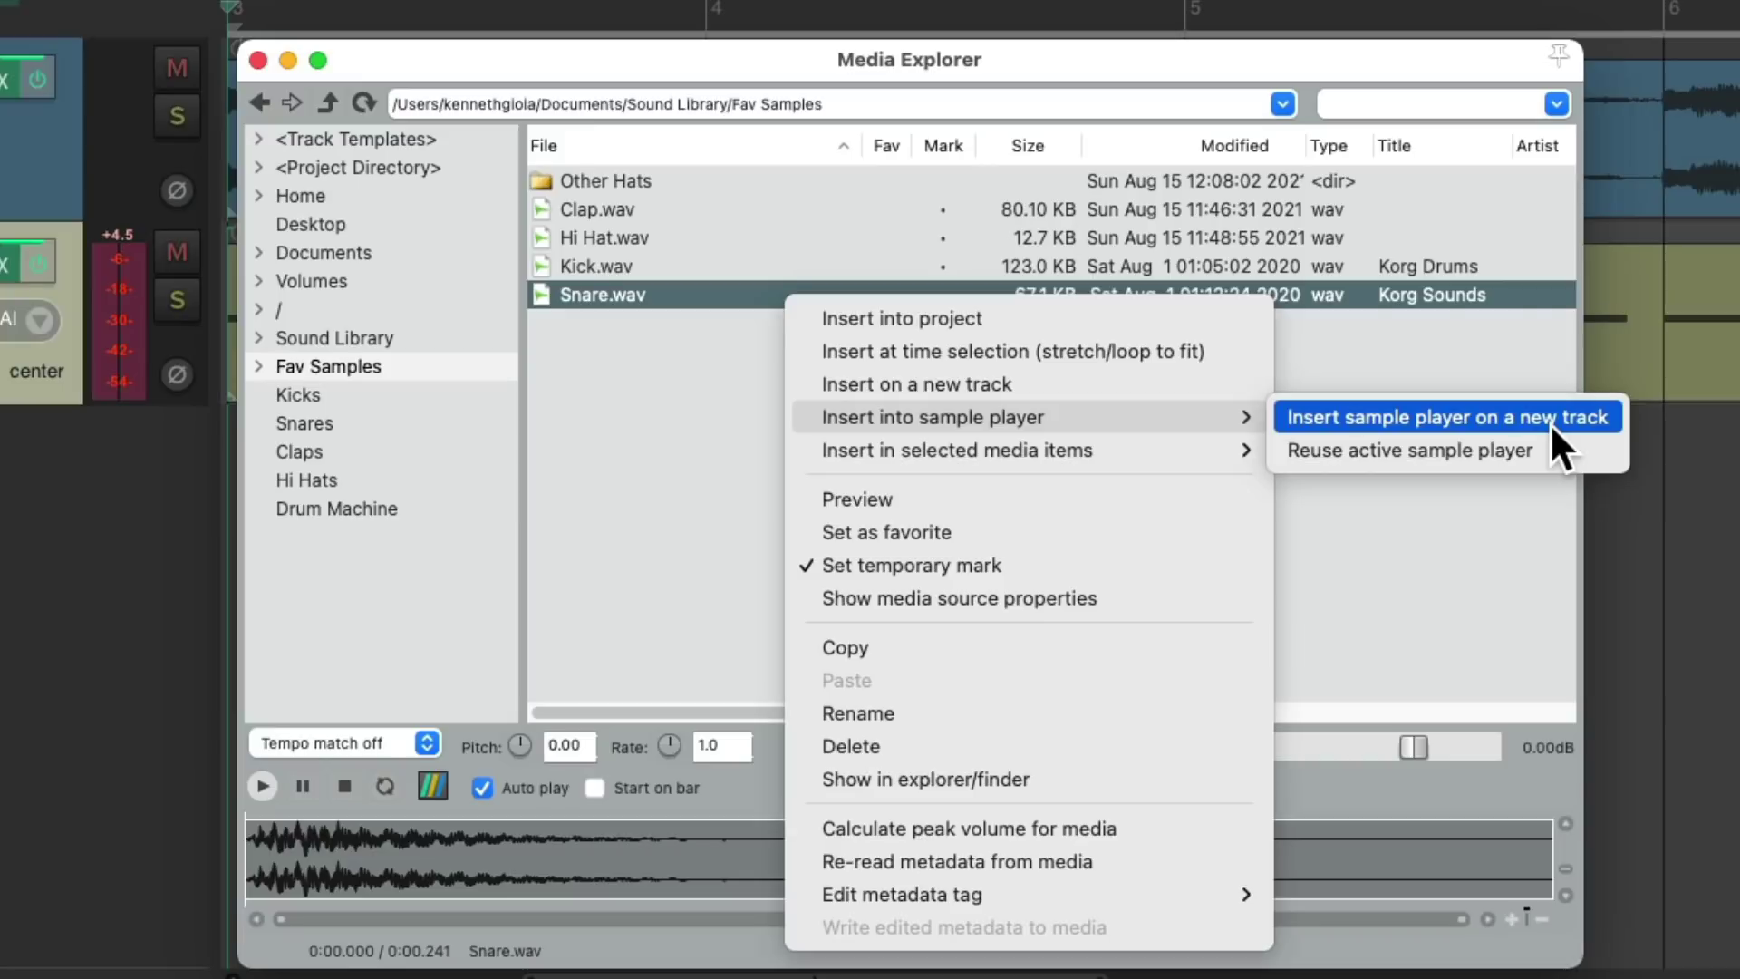
left_click(606, 466)
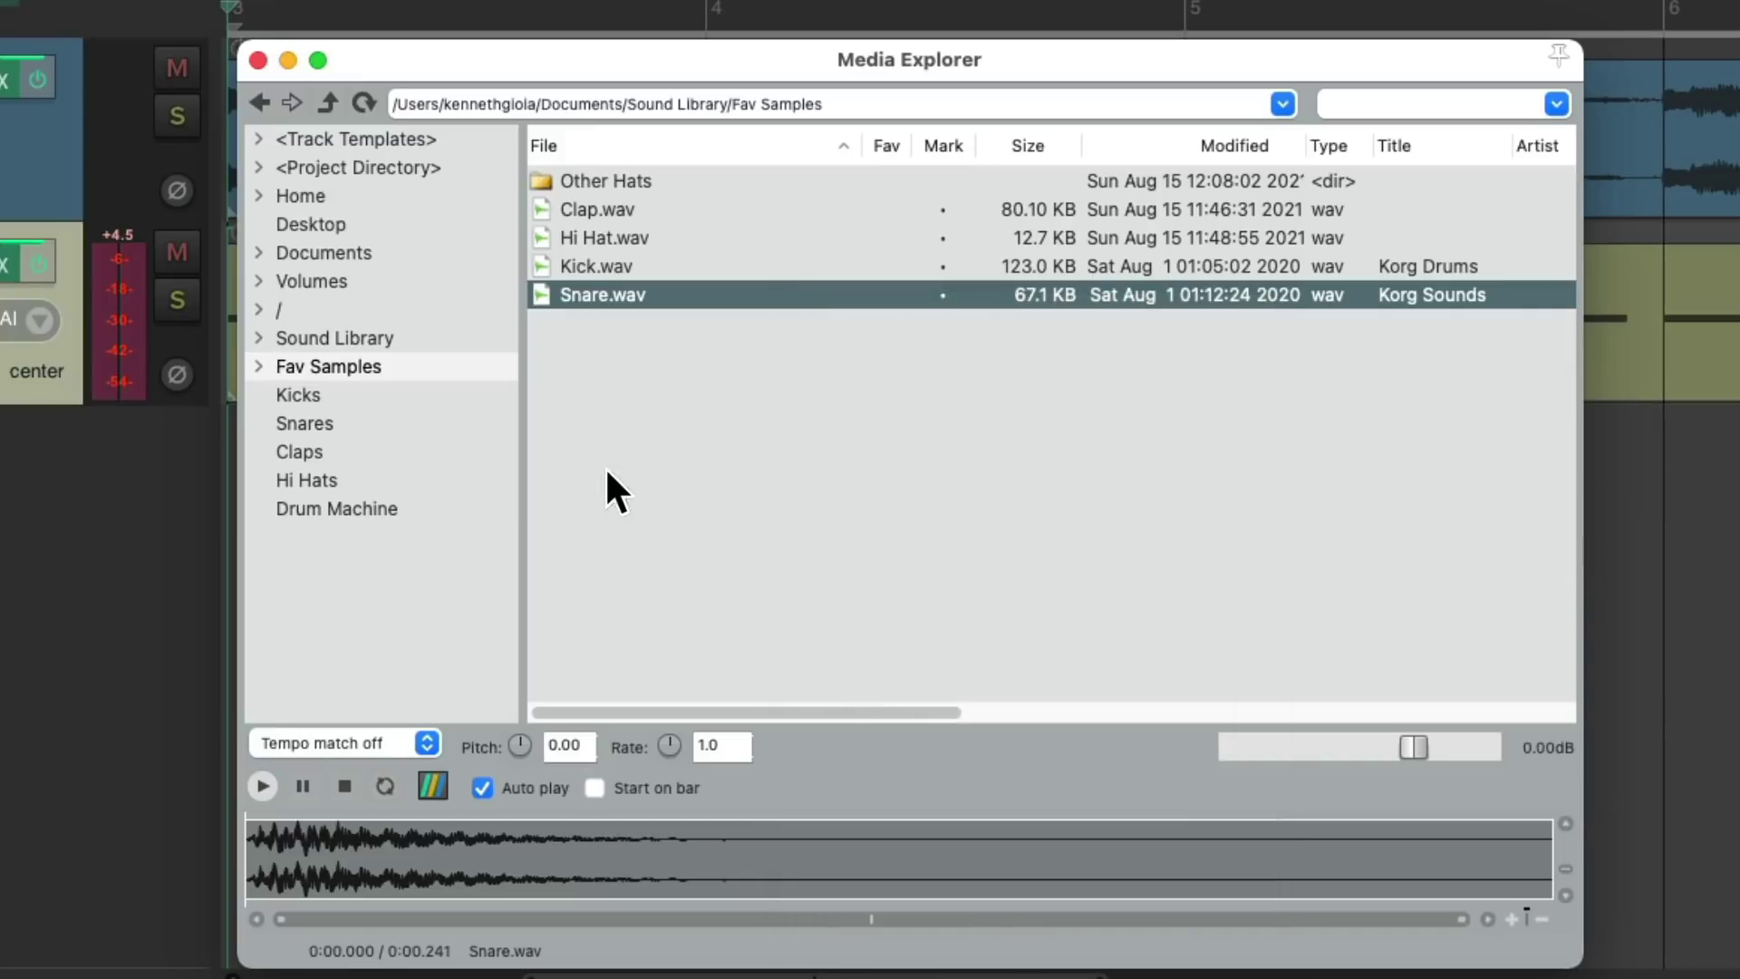
Set the Media Explorer's default action to insert media into a sample player on a new track
left_click(1309, 99)
mouse_move(1436, 557)
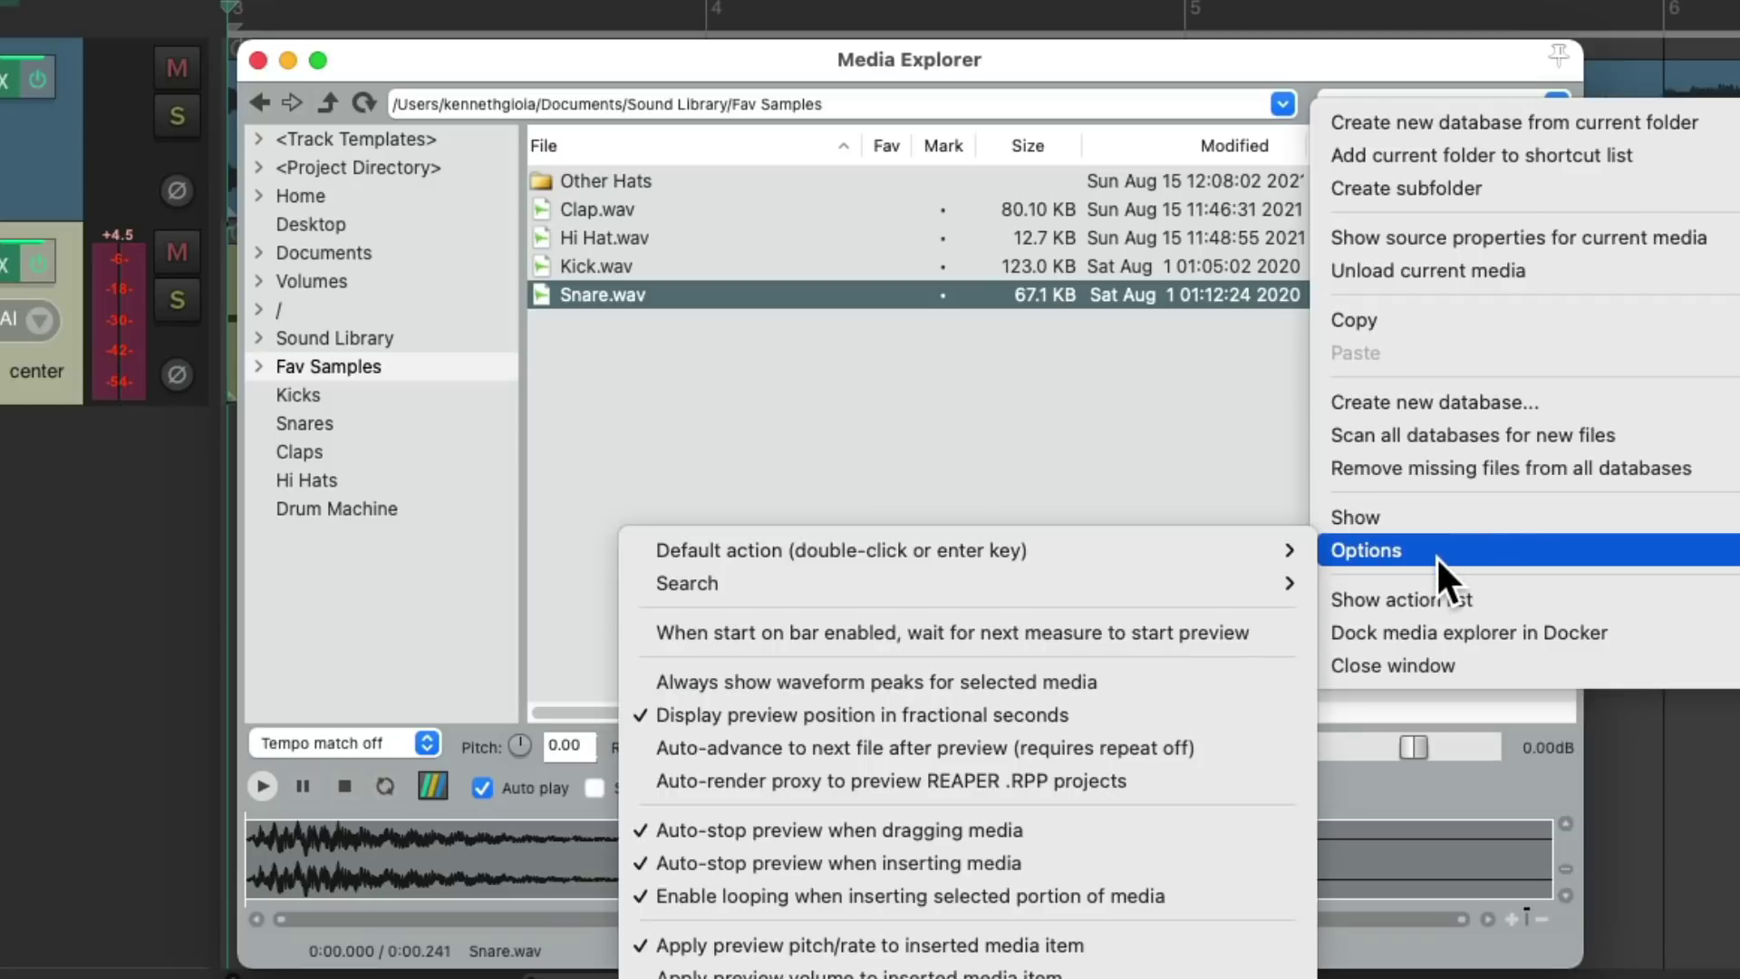
mouse_move(1137, 544)
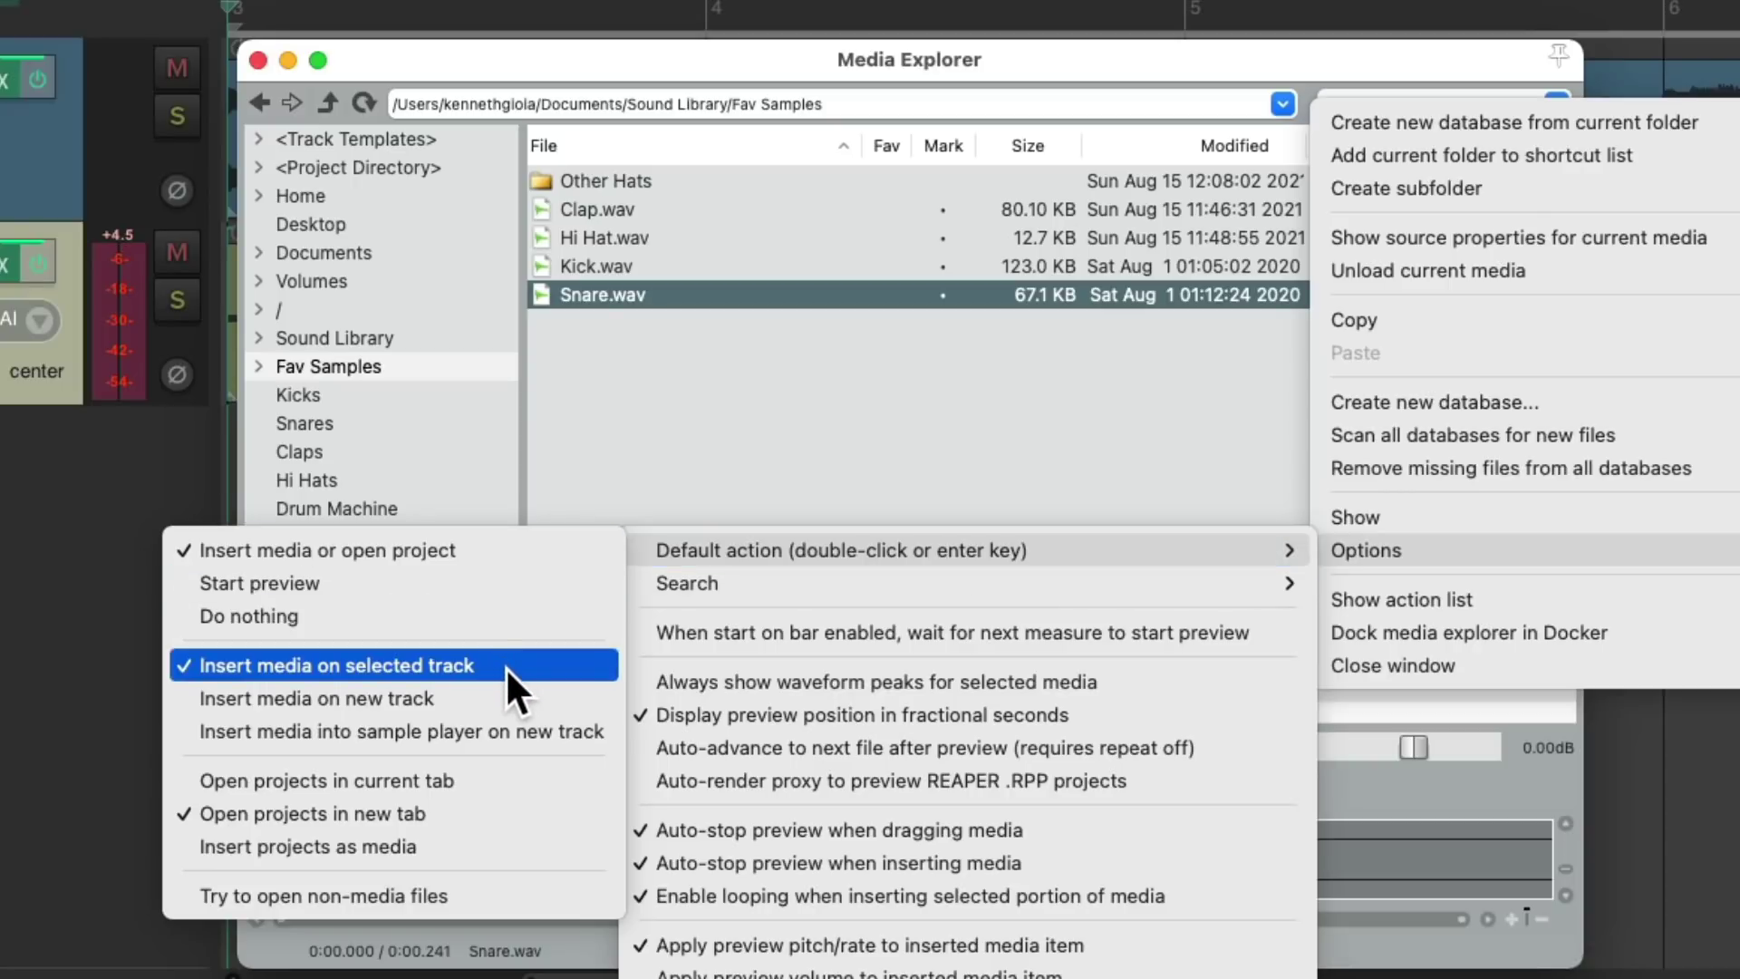
left_click(533, 737)
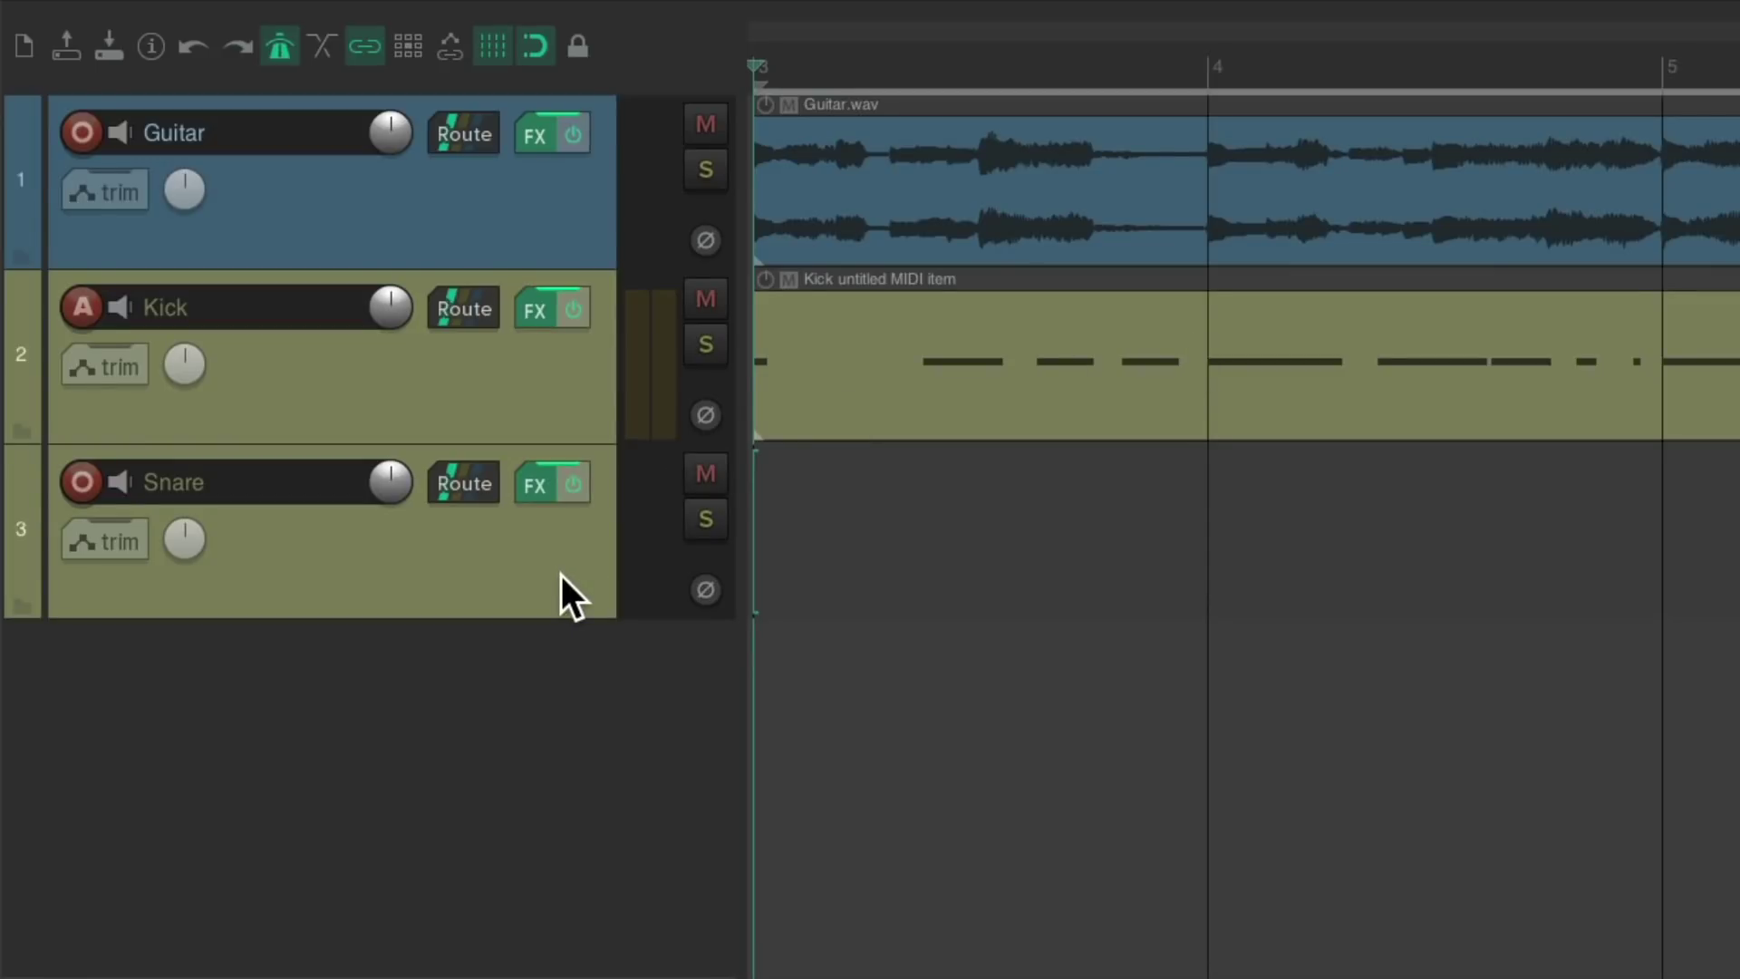
Audition the Snare.wav sampler on the Snare track, close it, and record-arm the track
left_click(539, 491)
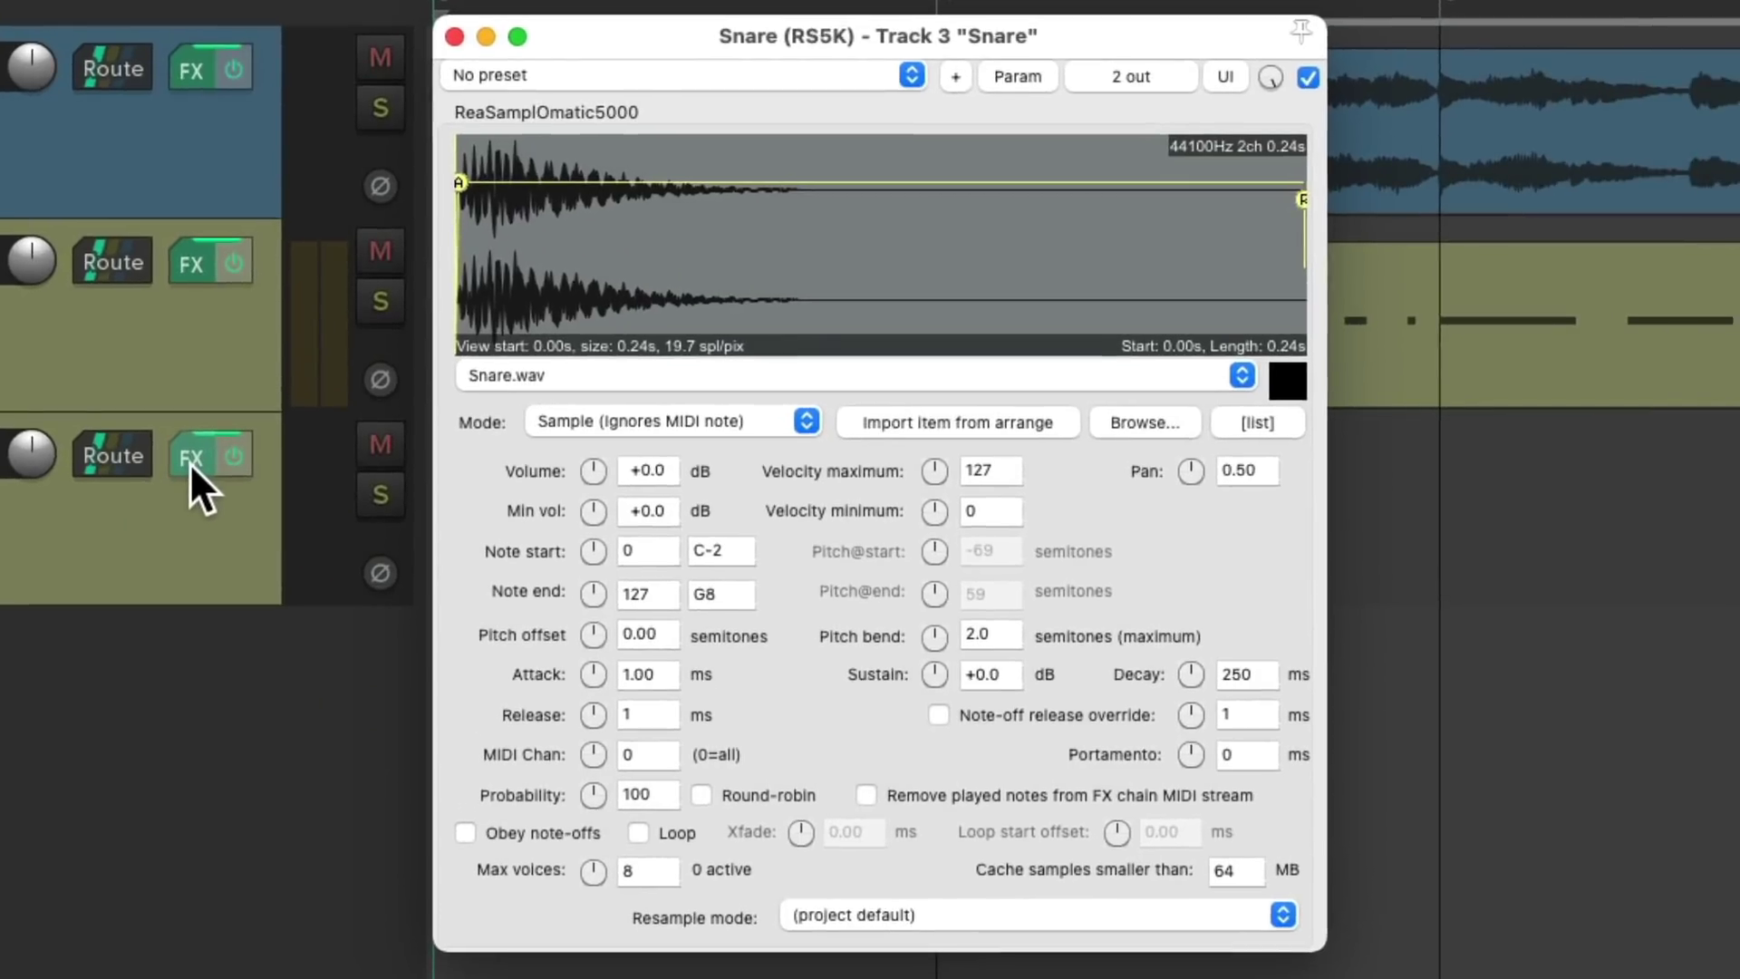
left_click(1288, 380)
left_click(1288, 380)
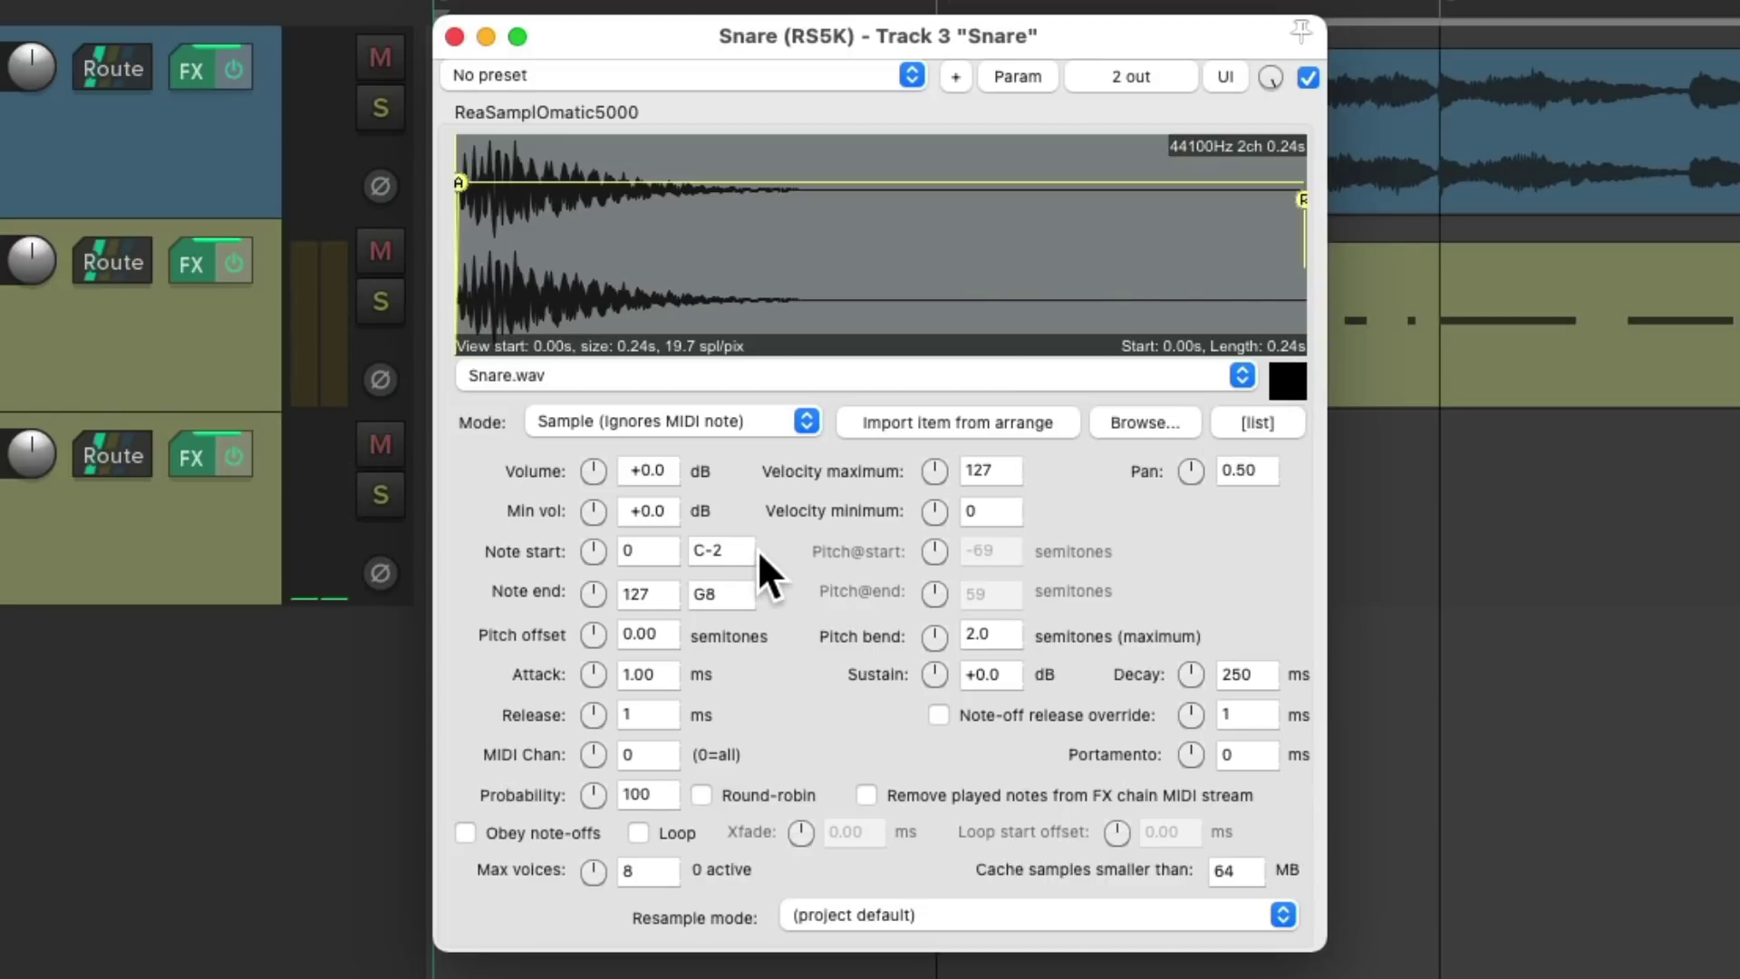
left_click(455, 35)
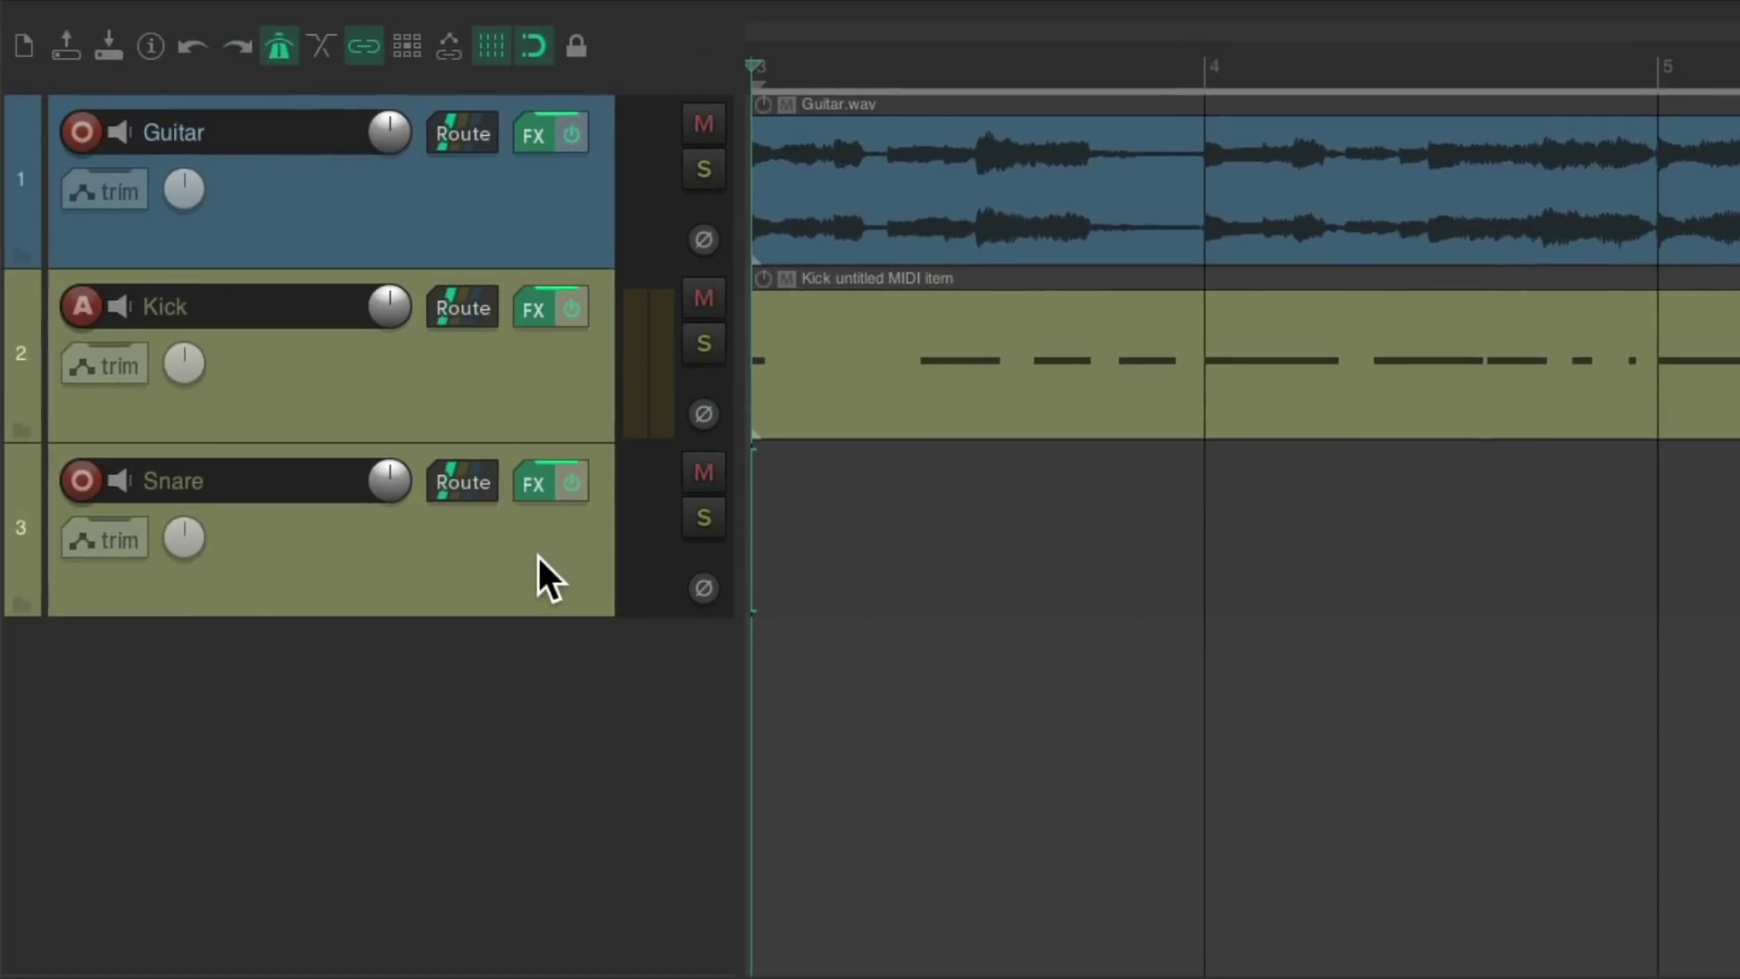
left_click(539, 556)
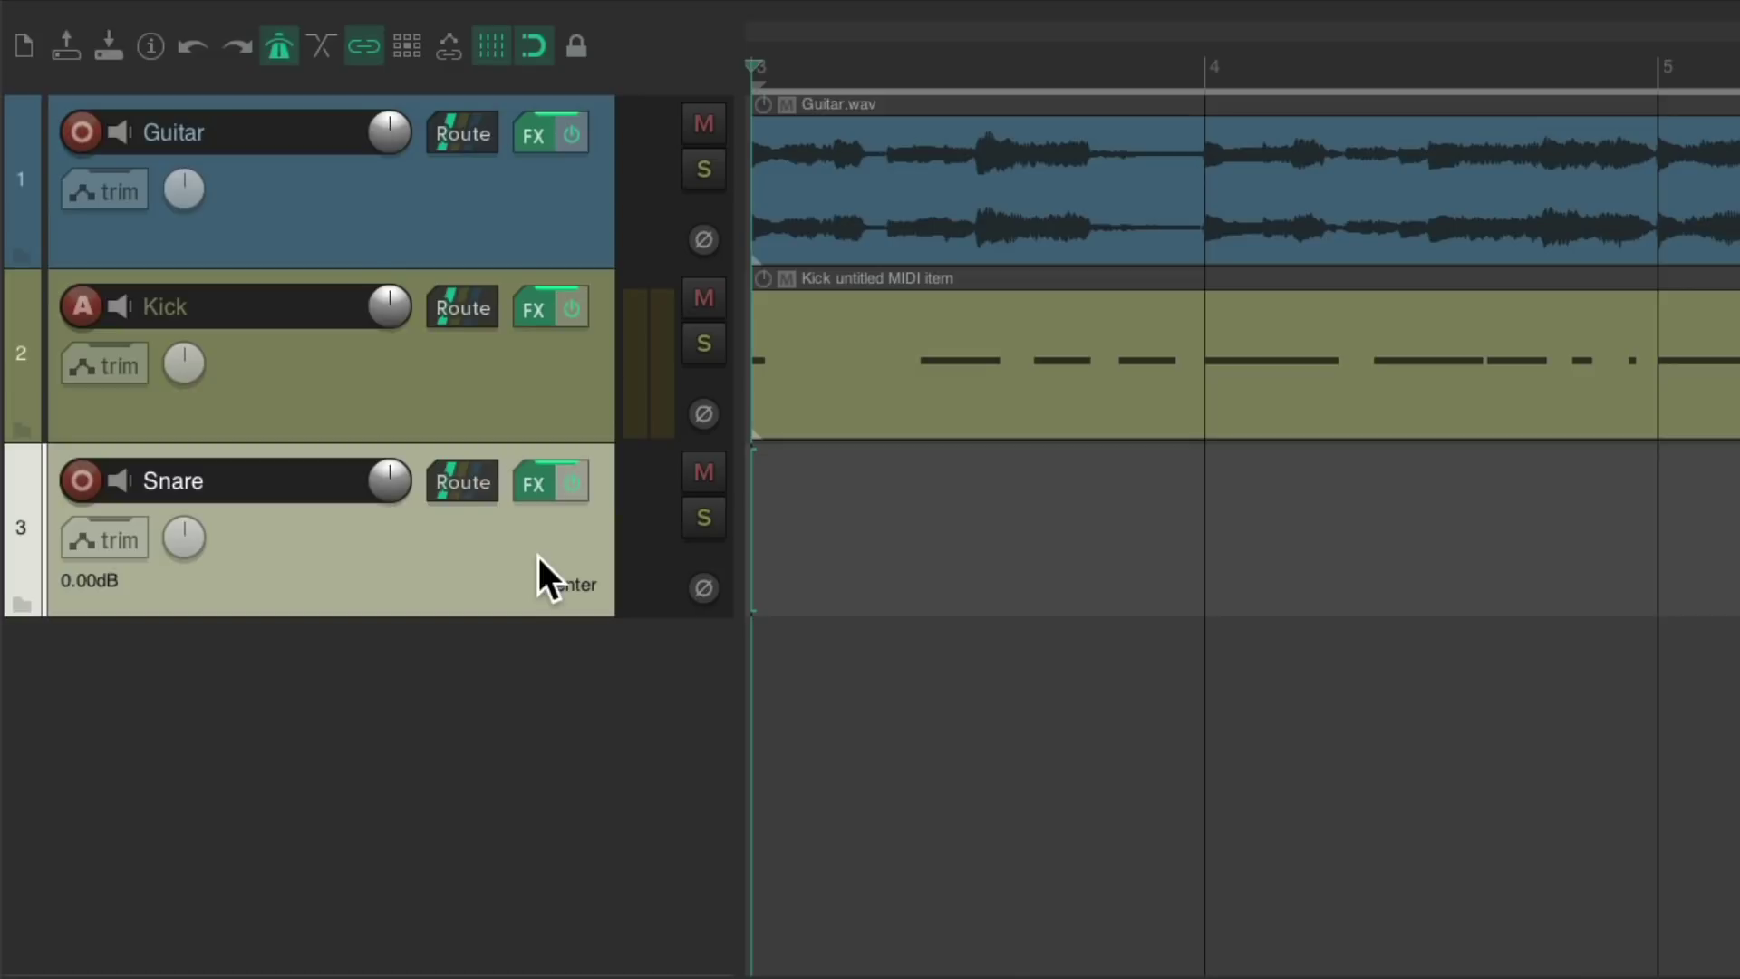
key("ctrl+r")
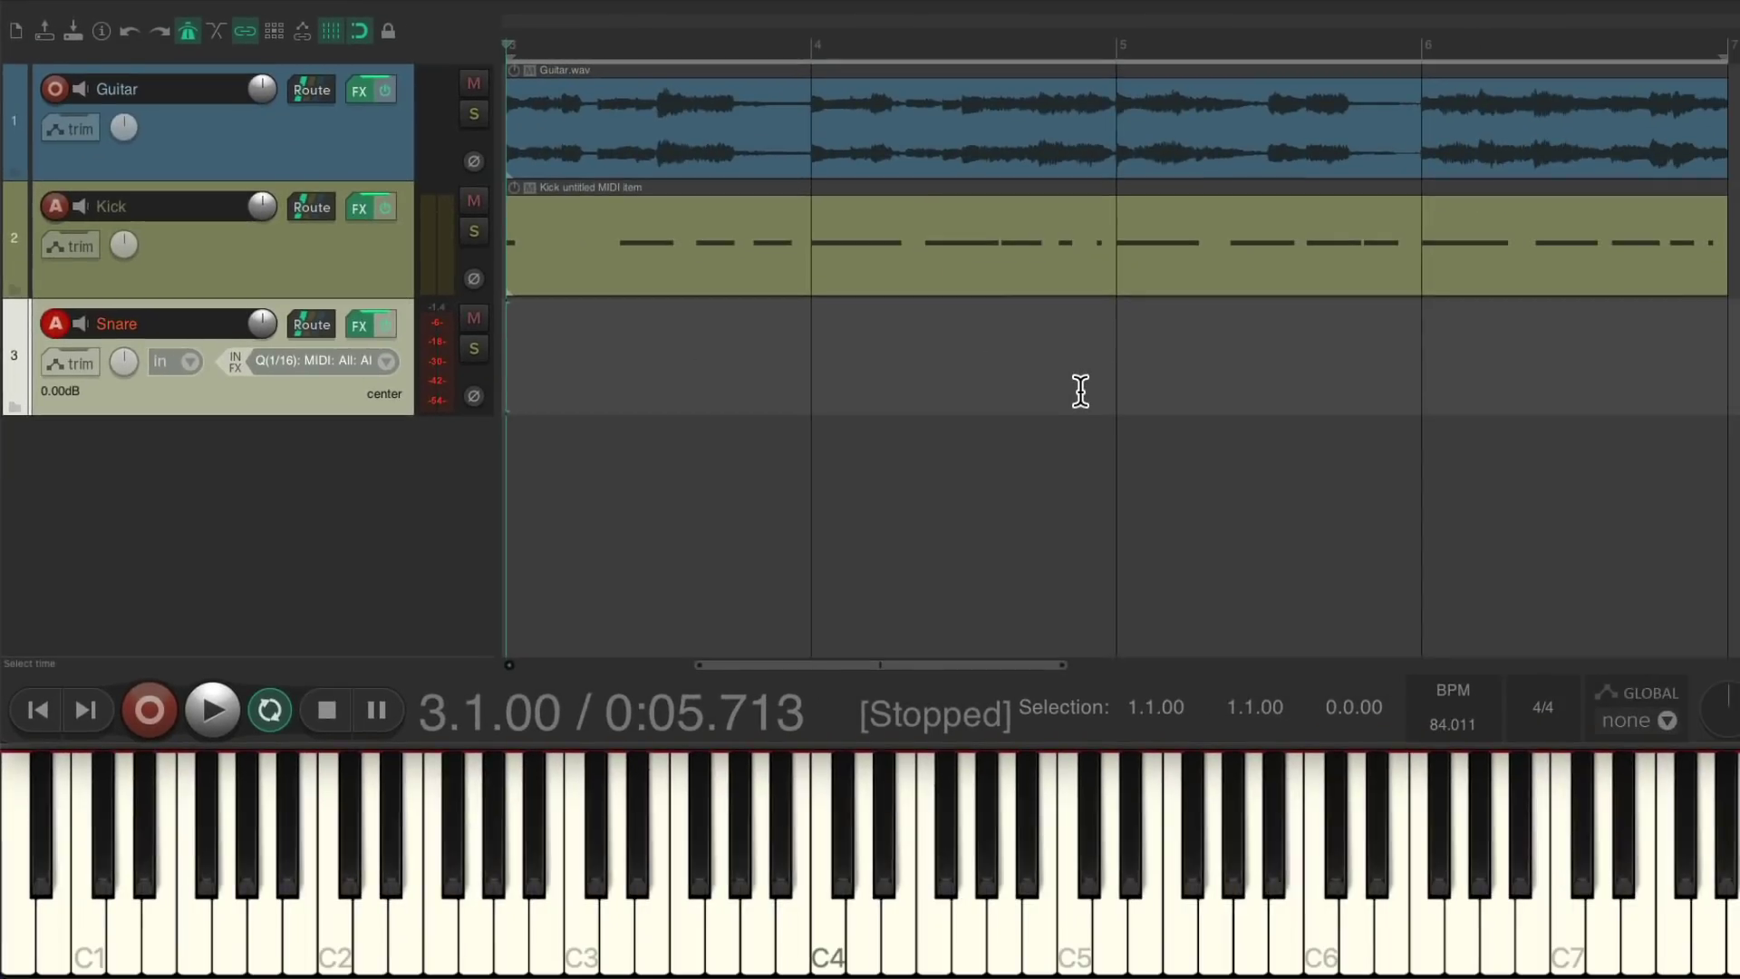
Record the snare part on the Snare track, stop, and reopen the Media Explorer
key("ctrl+r")
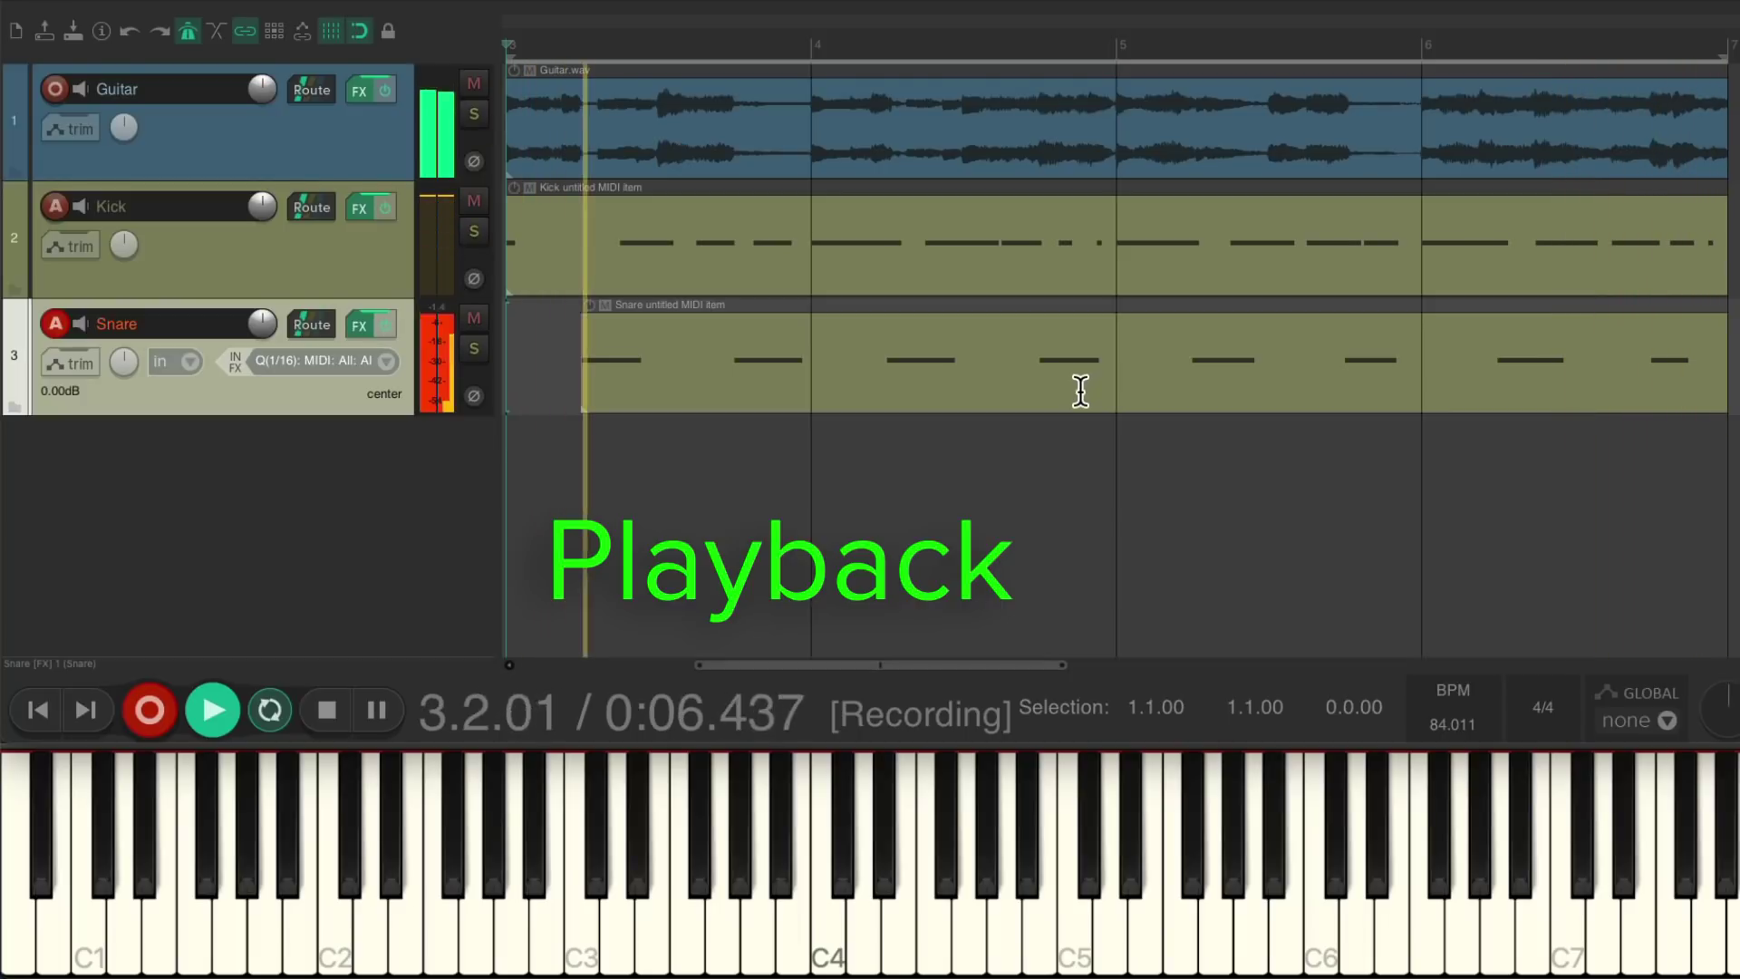
key("space")
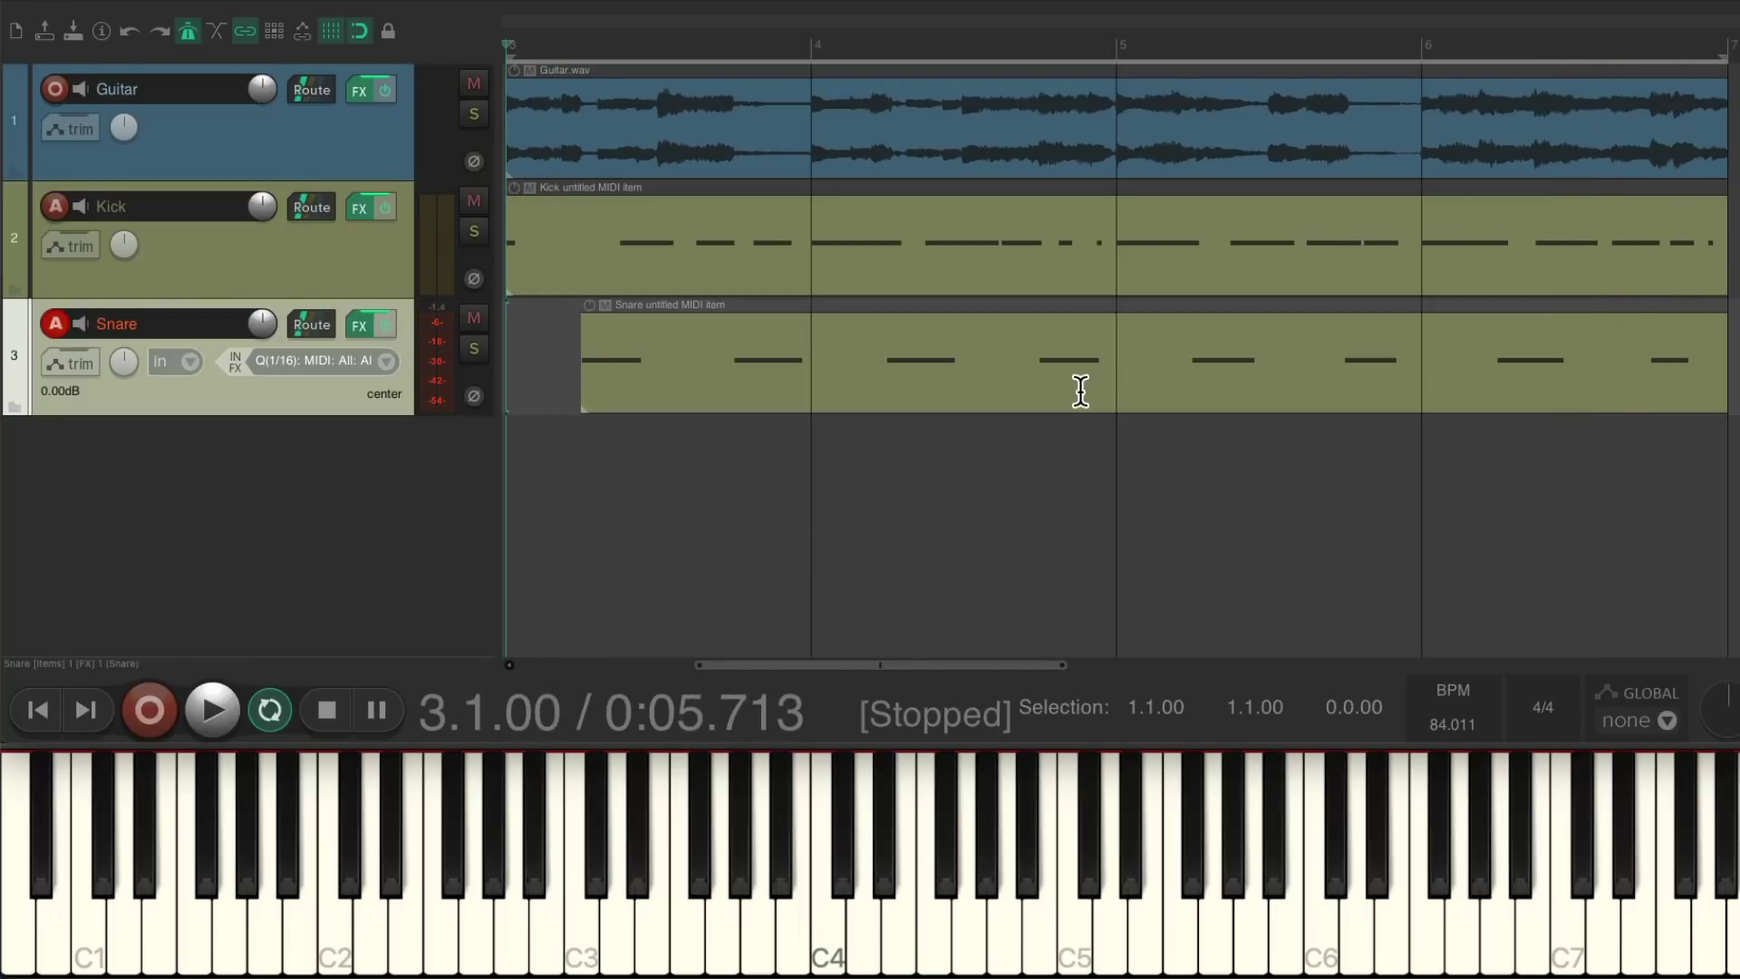
key("super+alt+x")
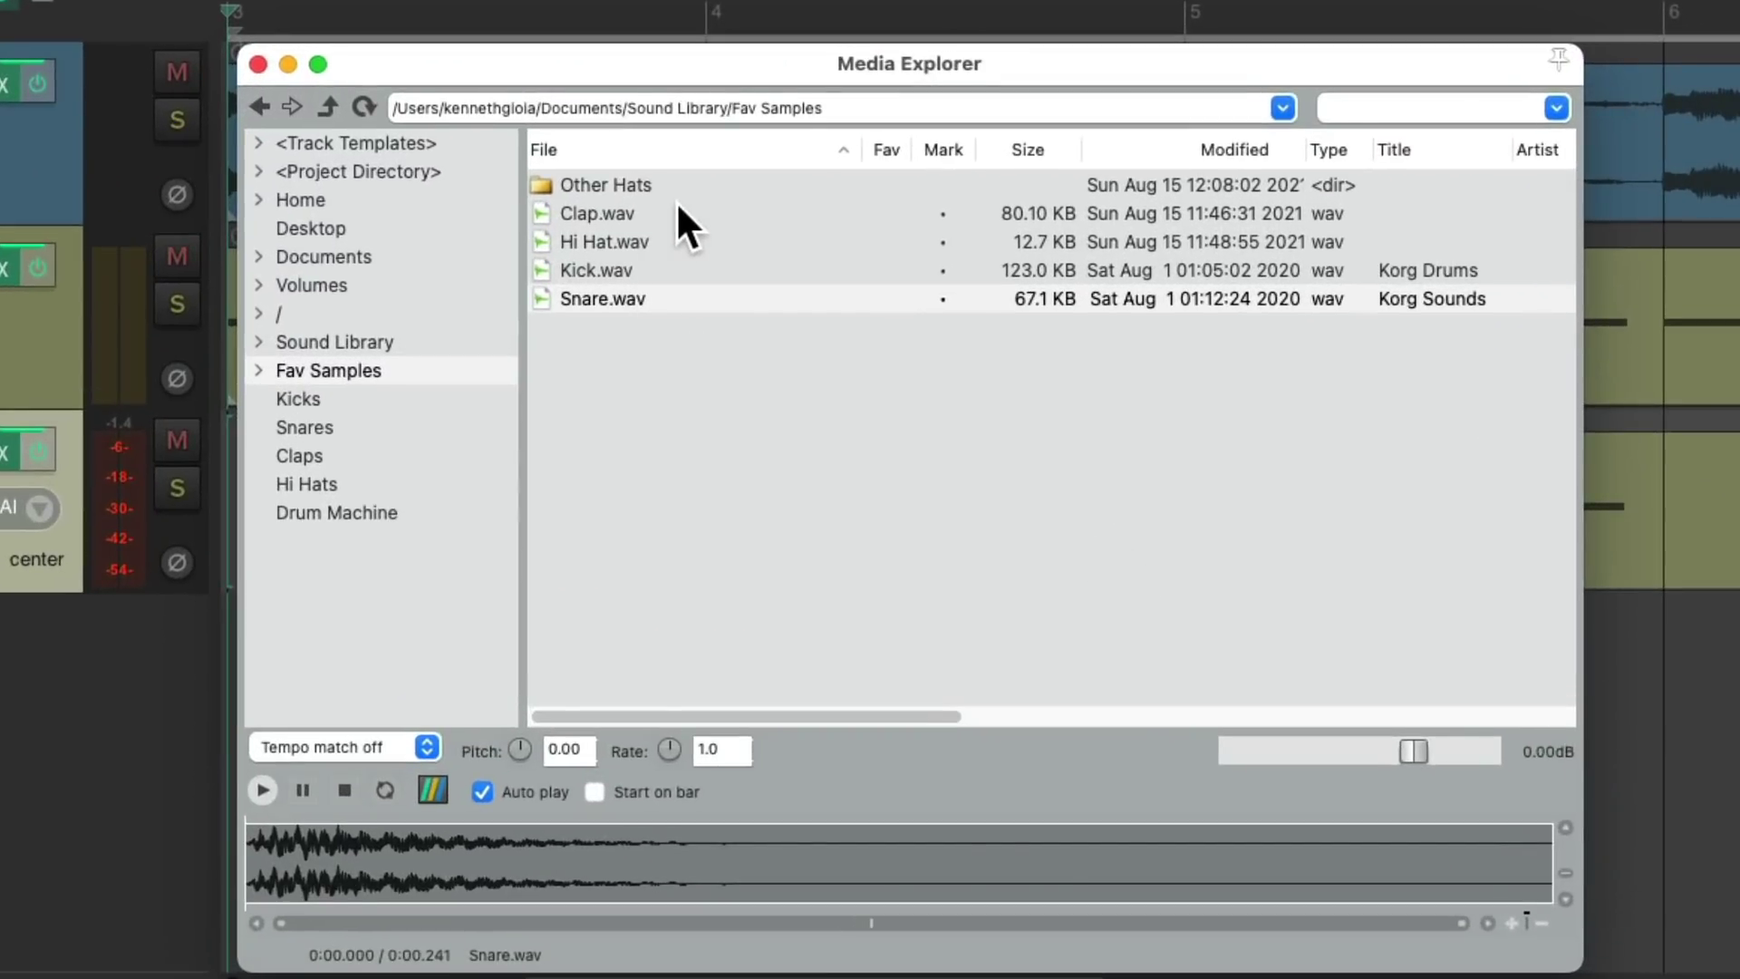
Add Clap.wav on a new Clap track, record its clap part, and reopen the Media Explorer
left_click(676, 202)
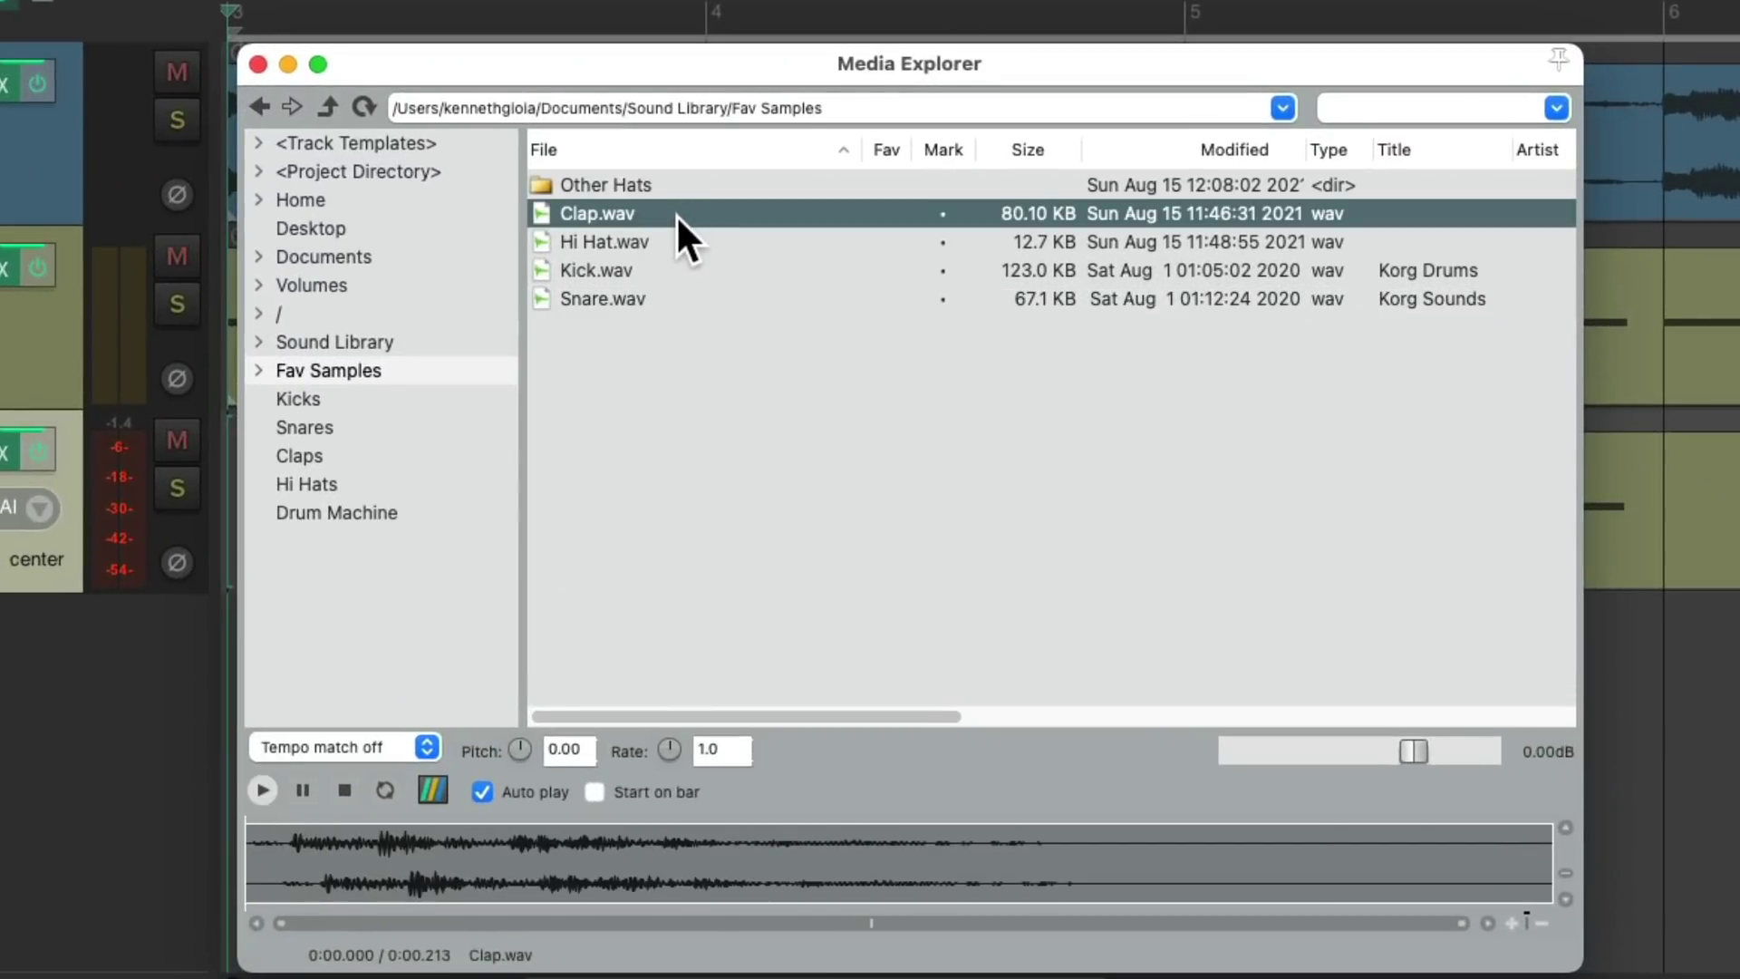
key("super+alt+x")
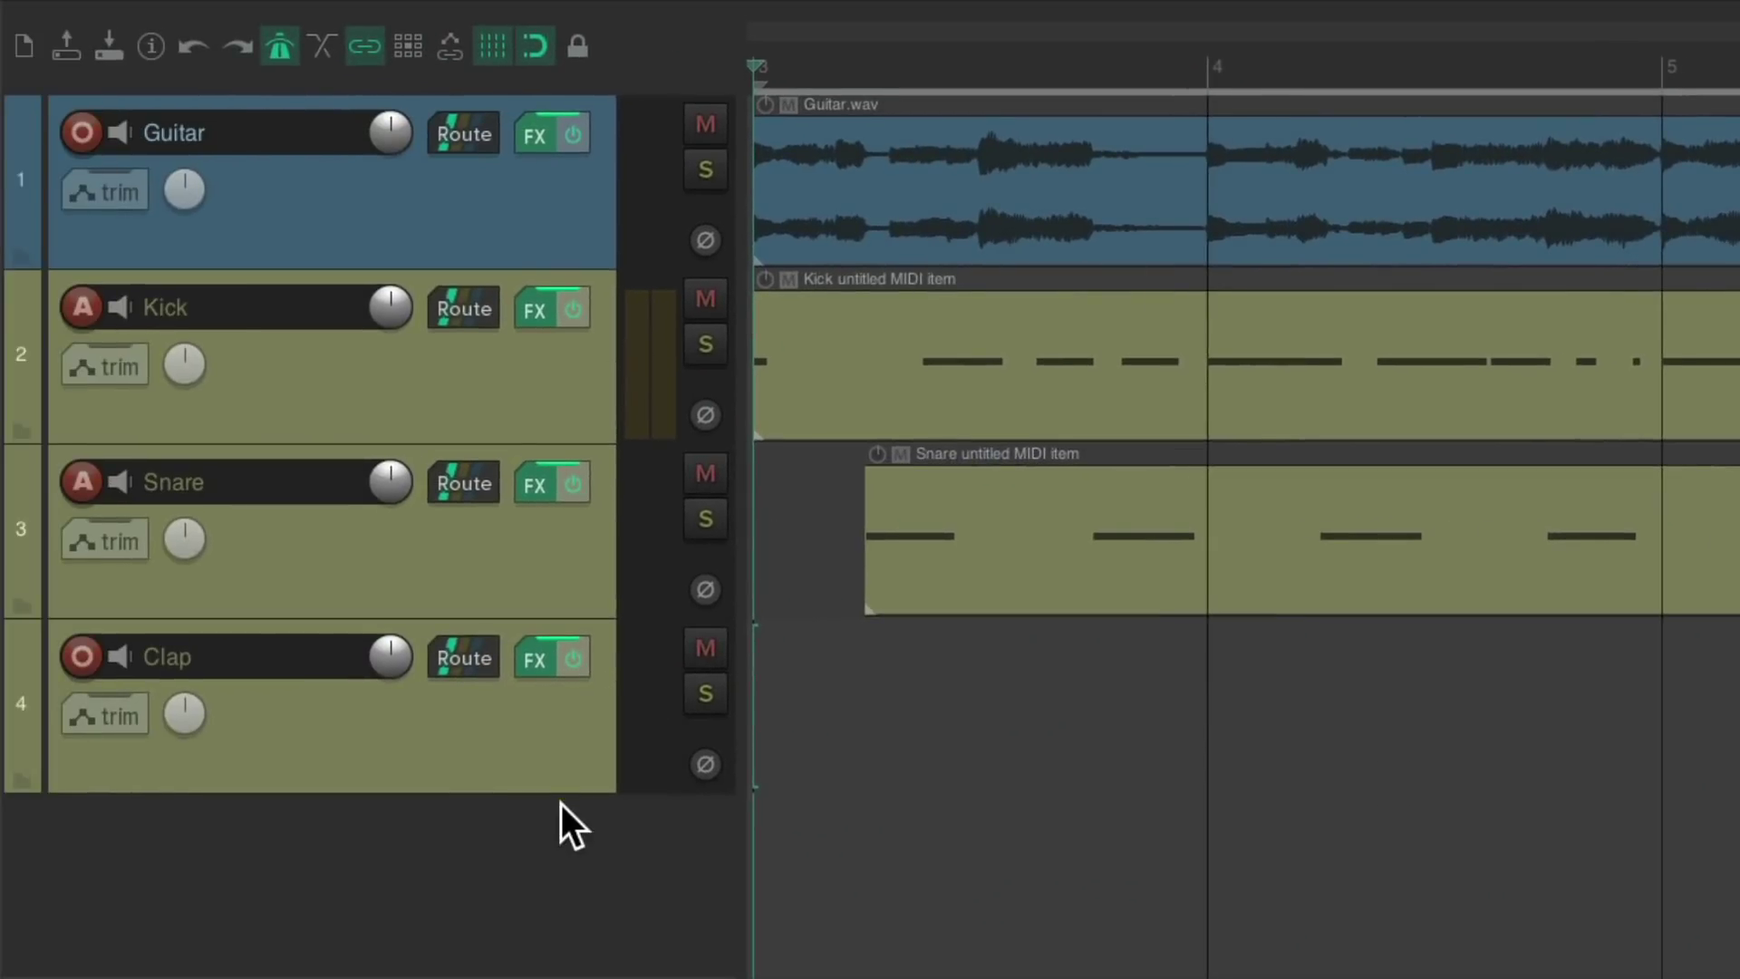
left_click(553, 745)
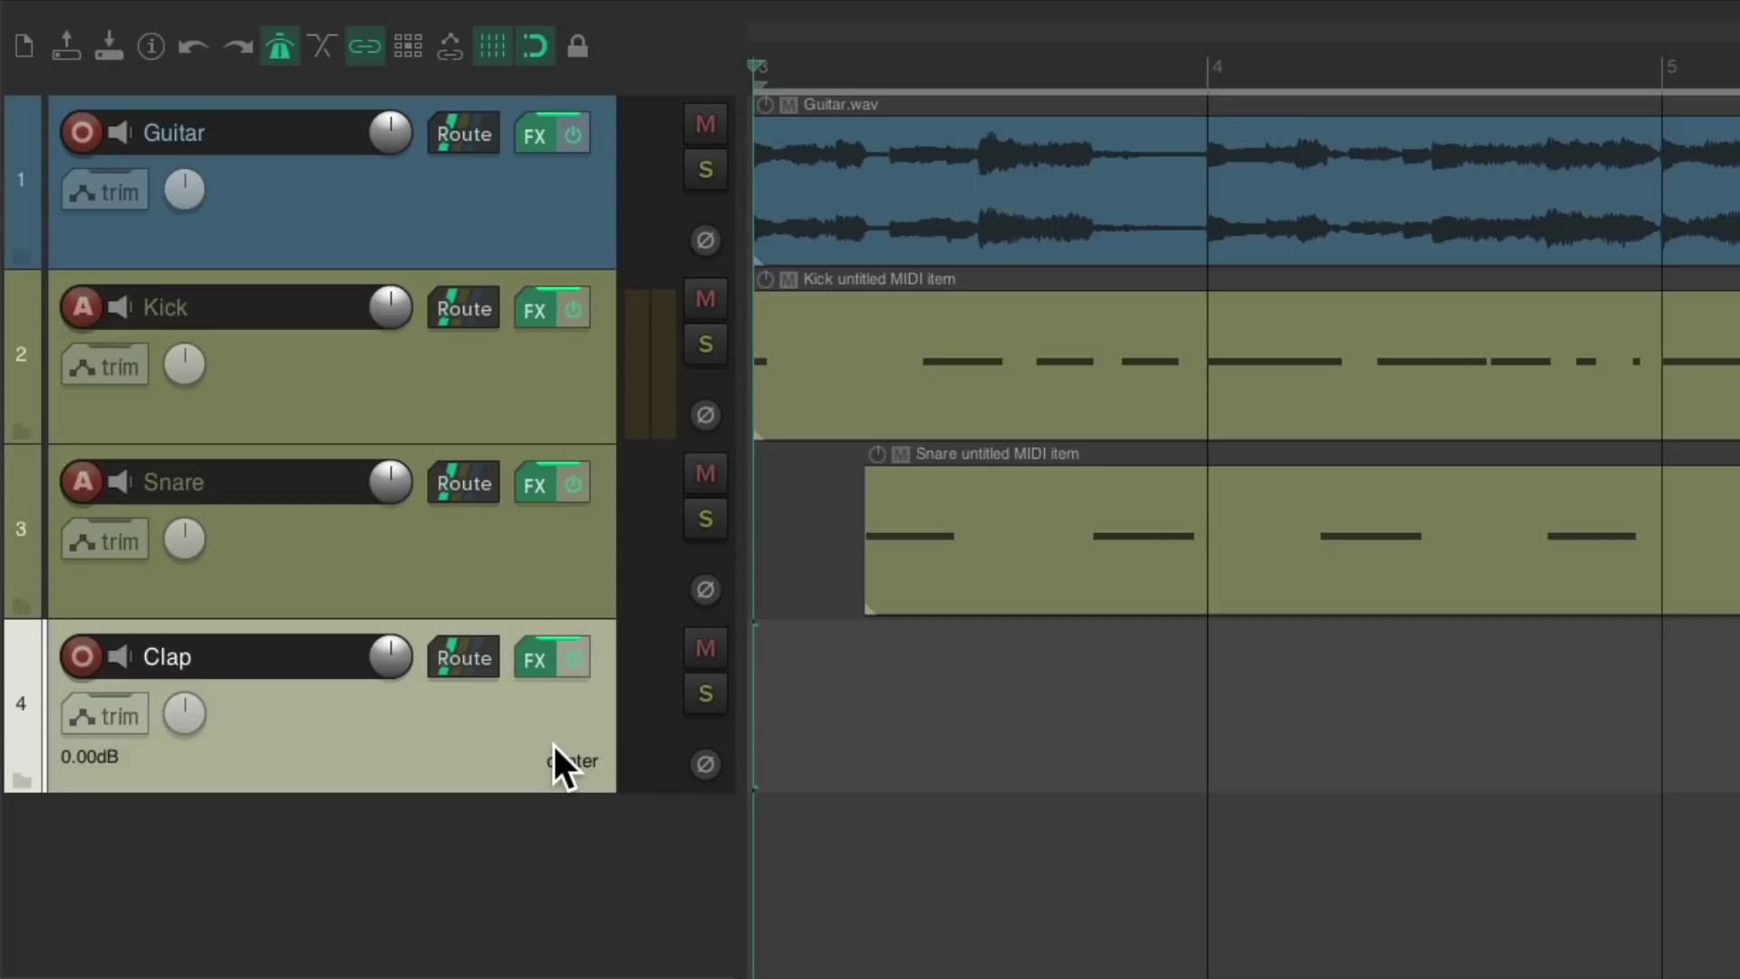
key("super+r")
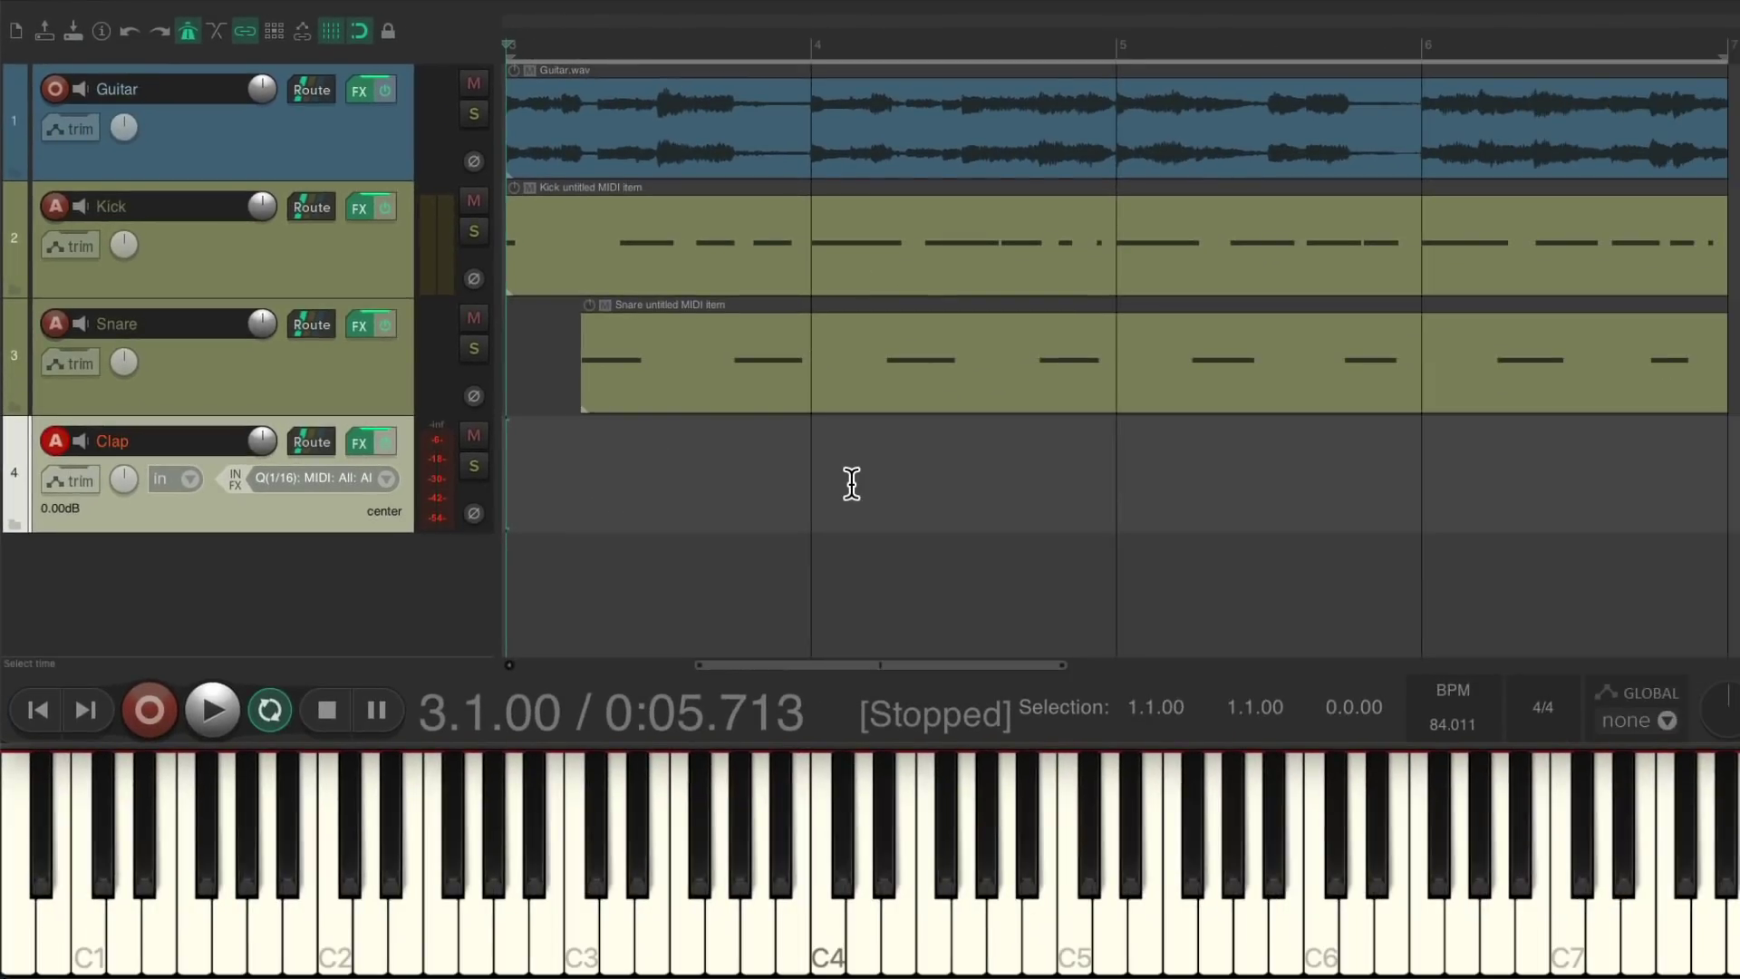
key("super+r")
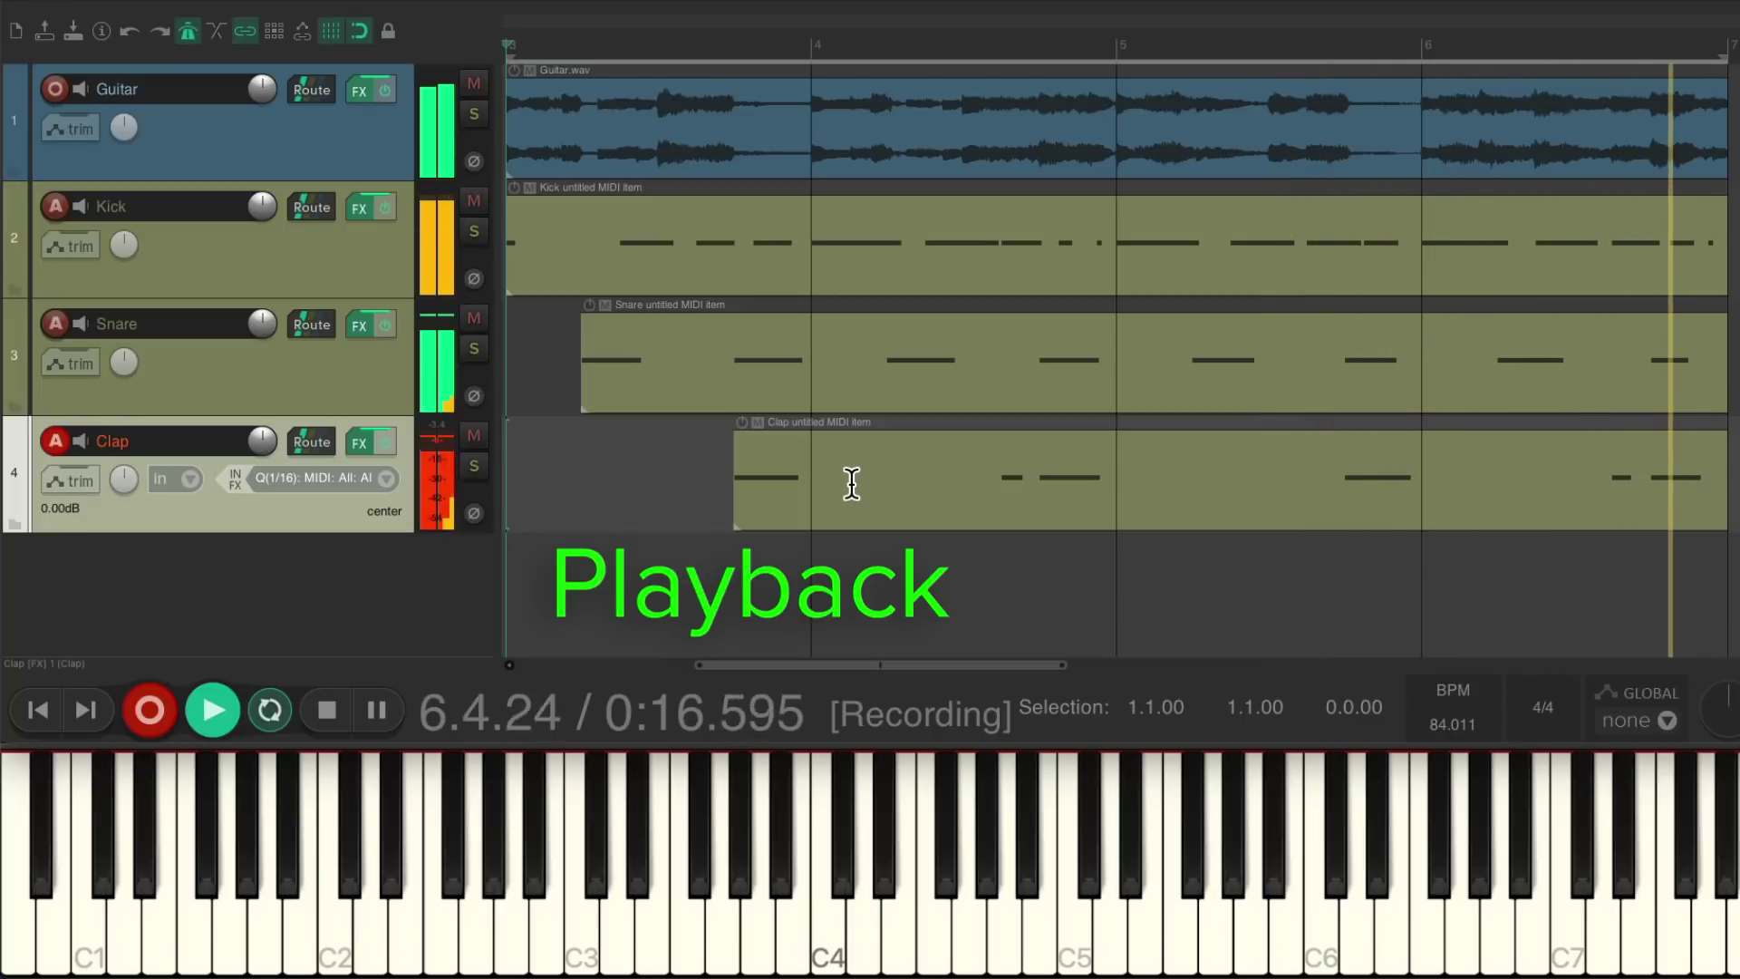
key("space")
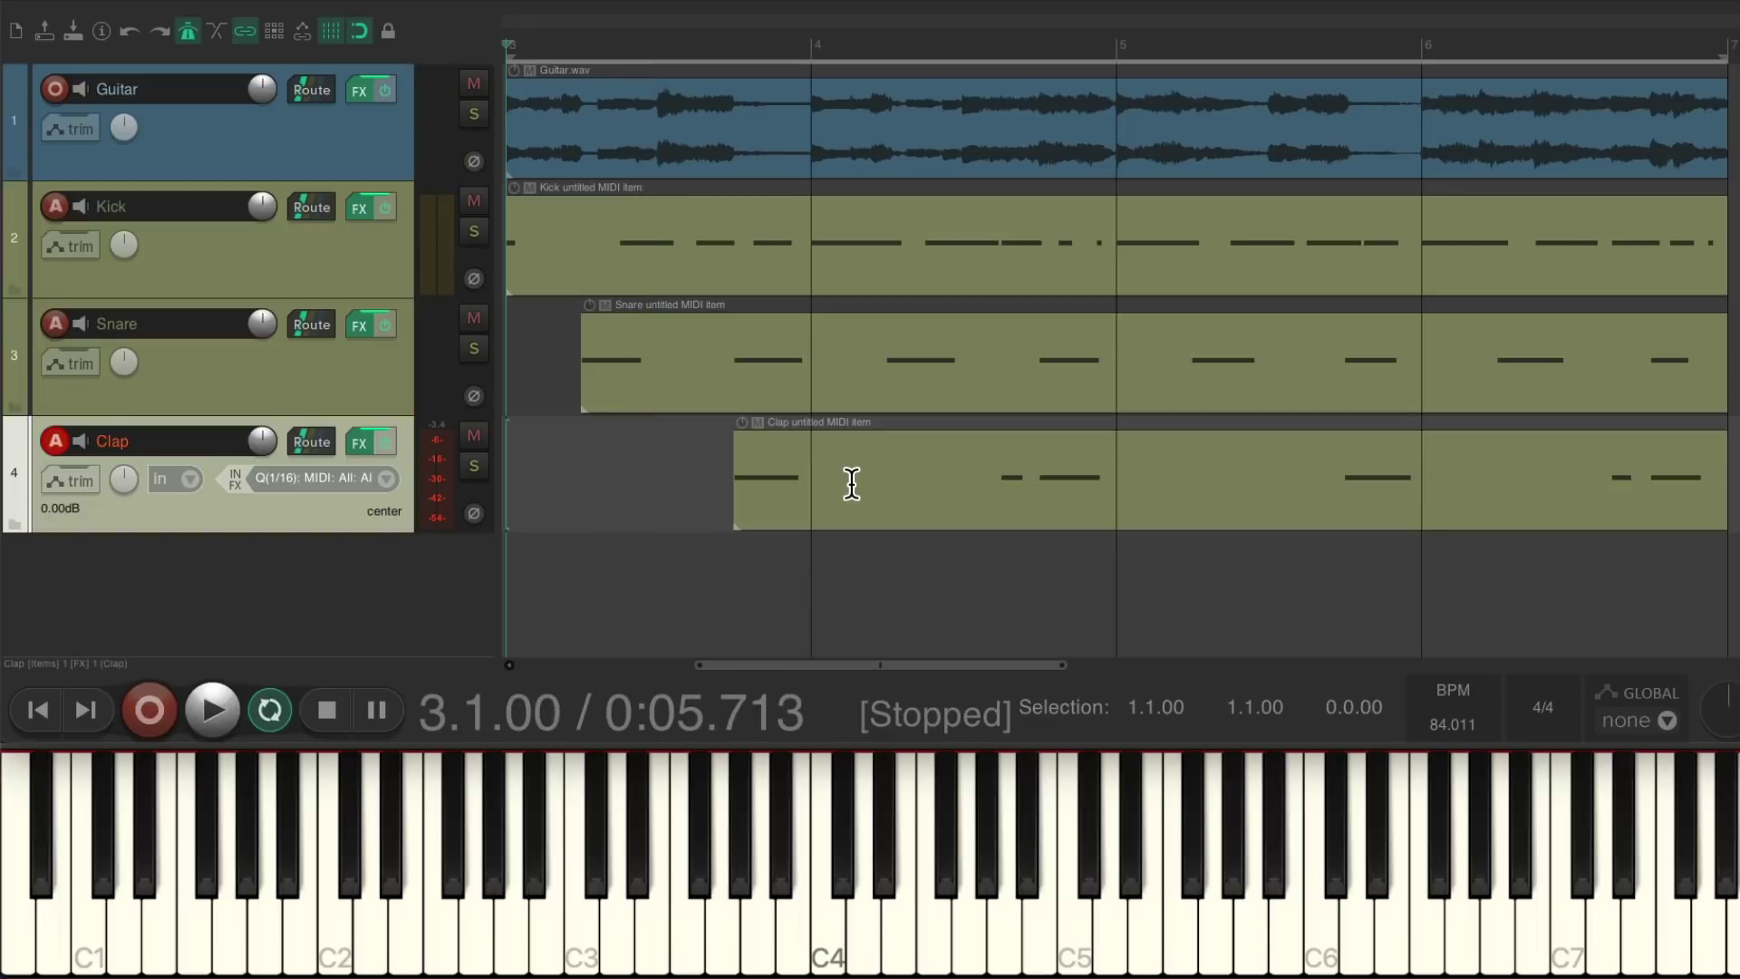
key("super+alt+x")
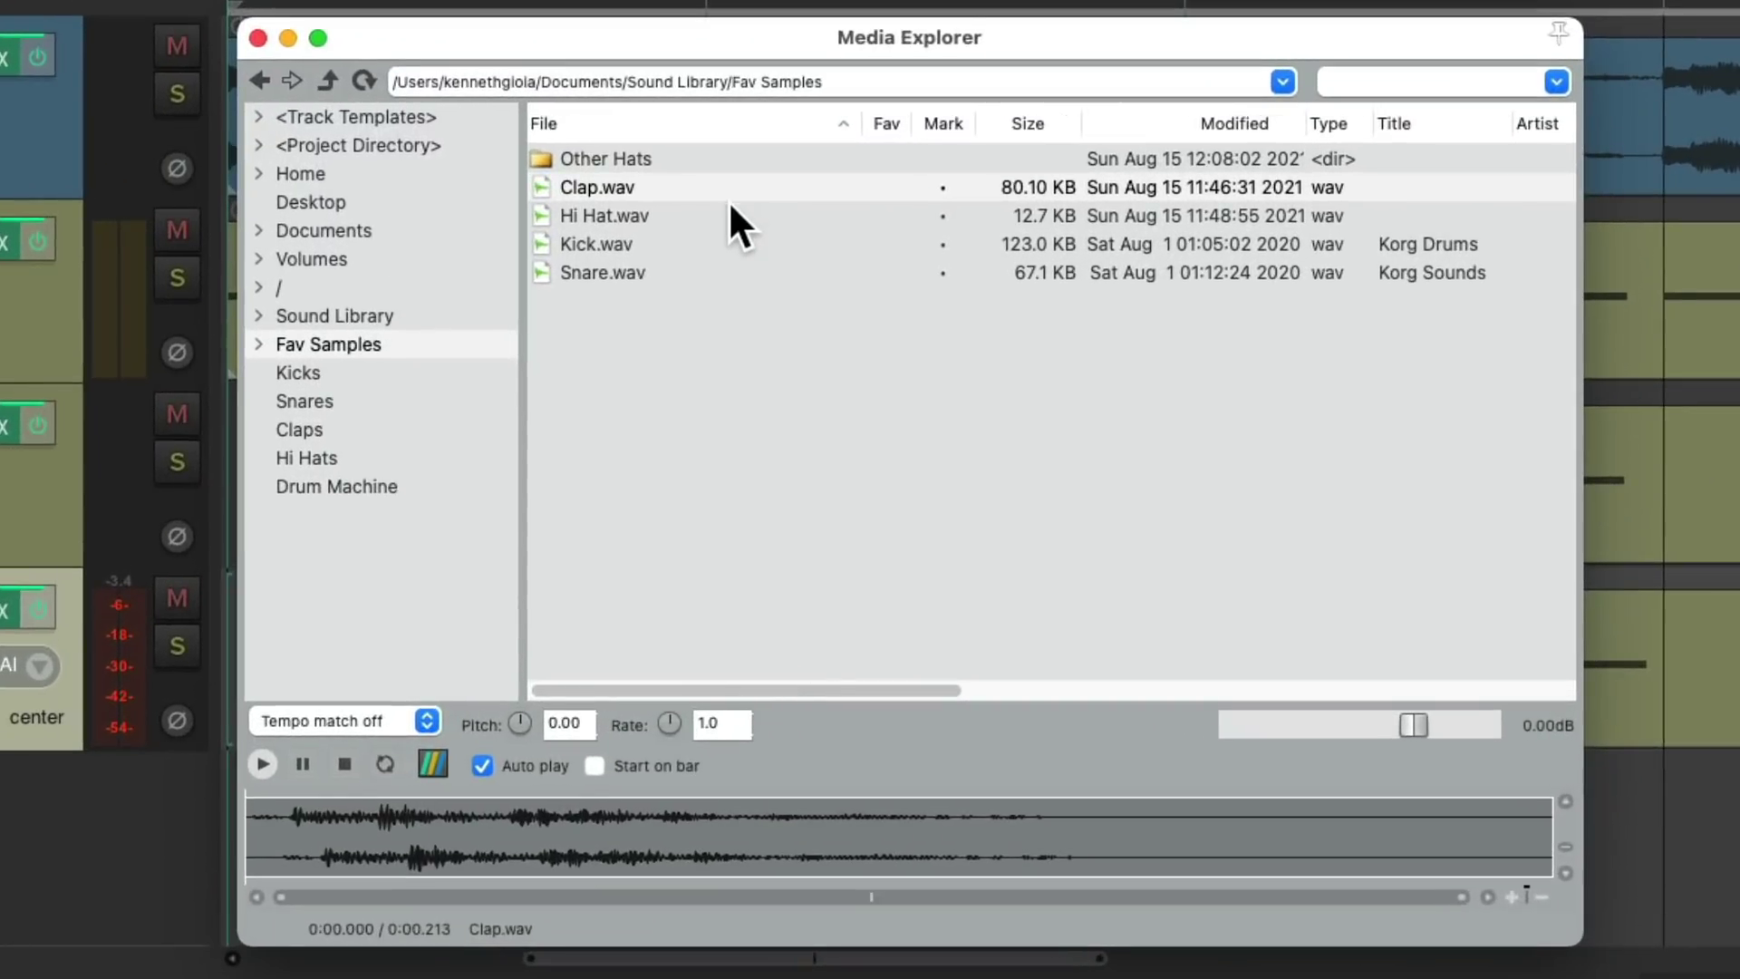
Preview Hi Hat.wav, check its new RS5K sampler track, and record-arm the Hi Hat track
left_click(729, 207)
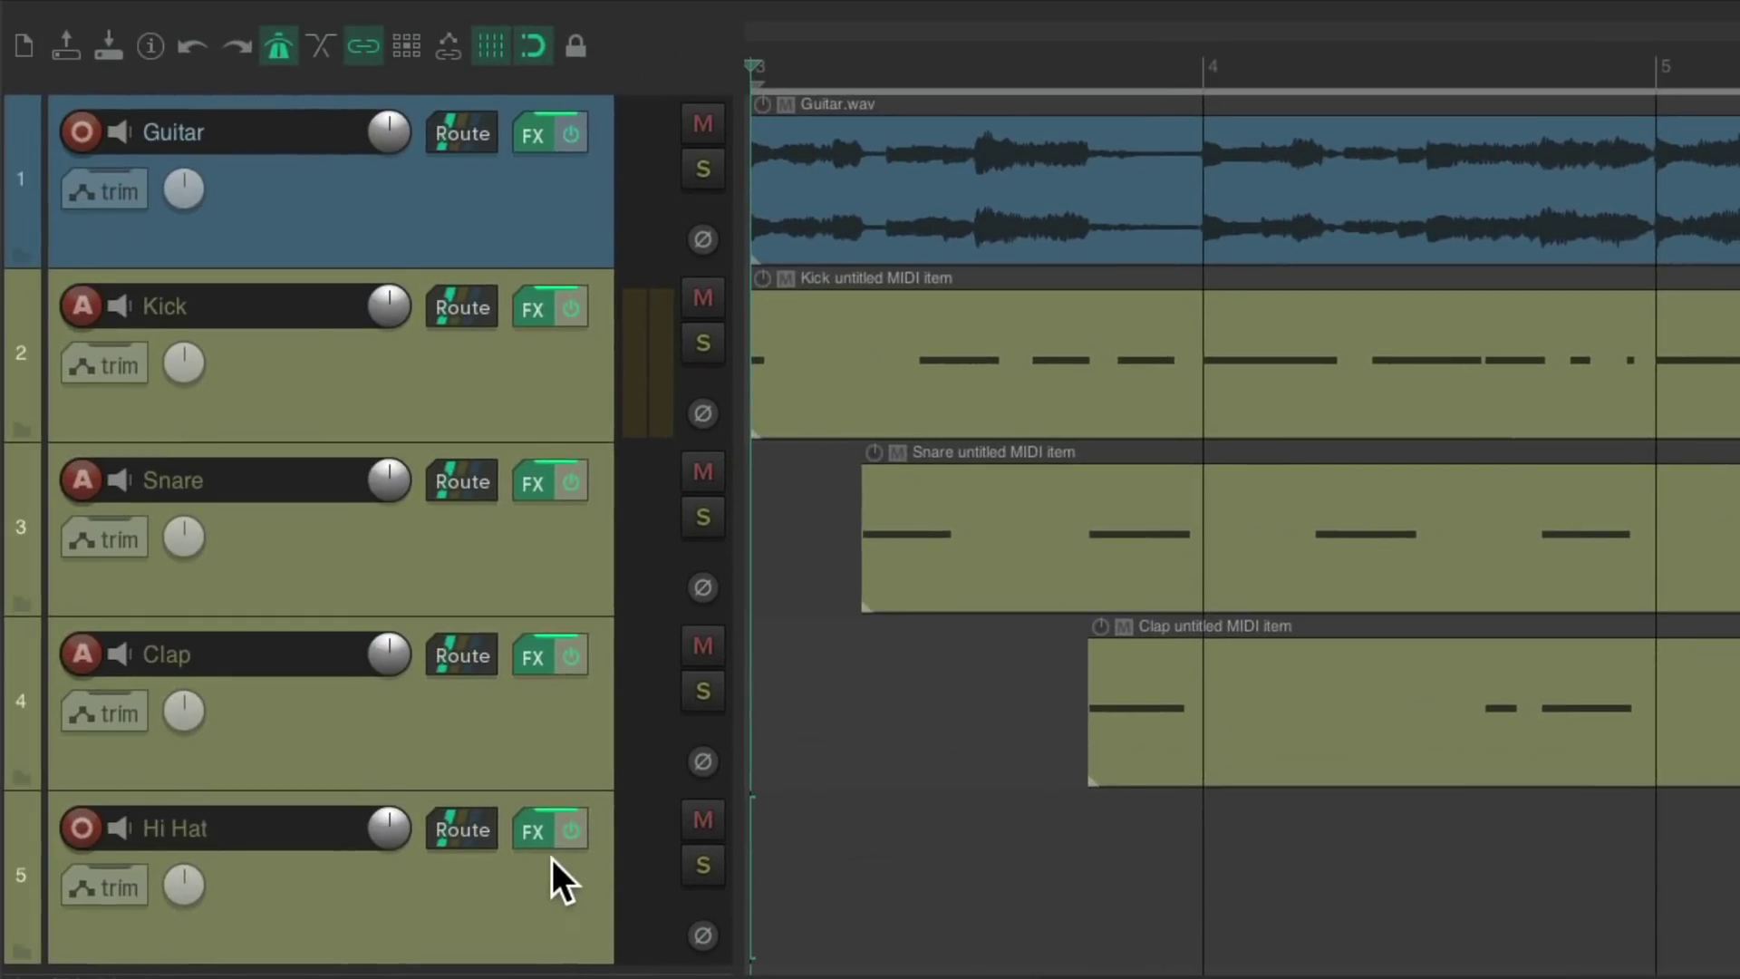
left_click(535, 829)
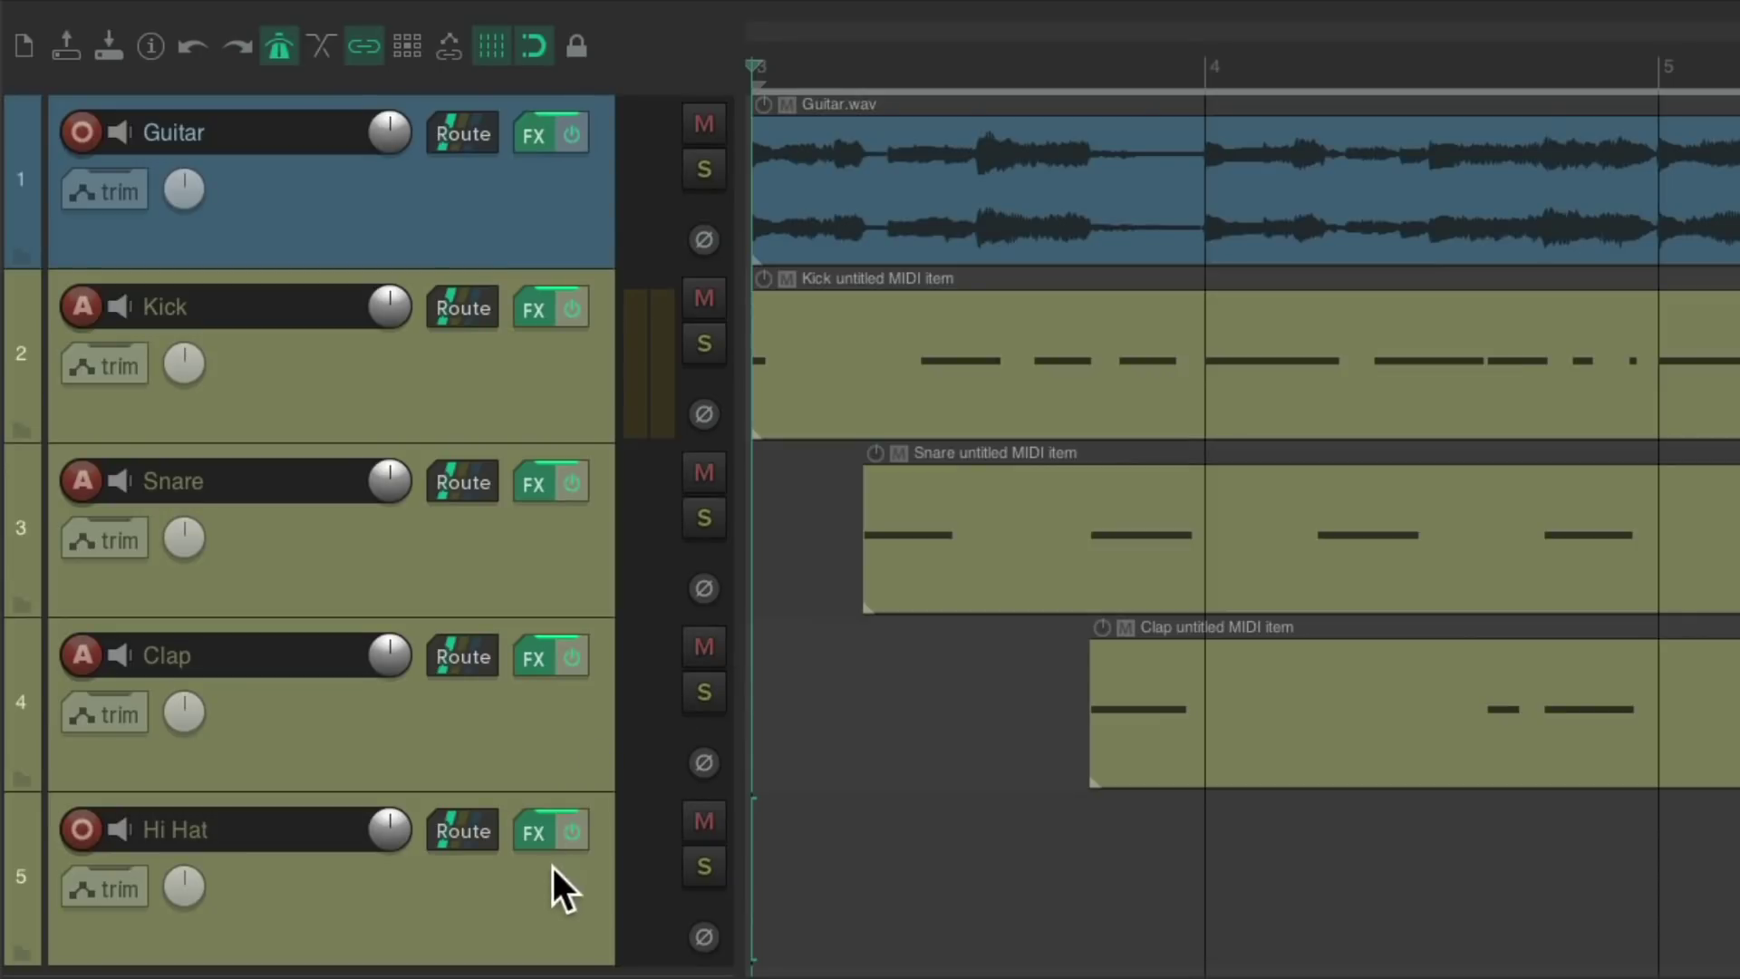
left_click(549, 889)
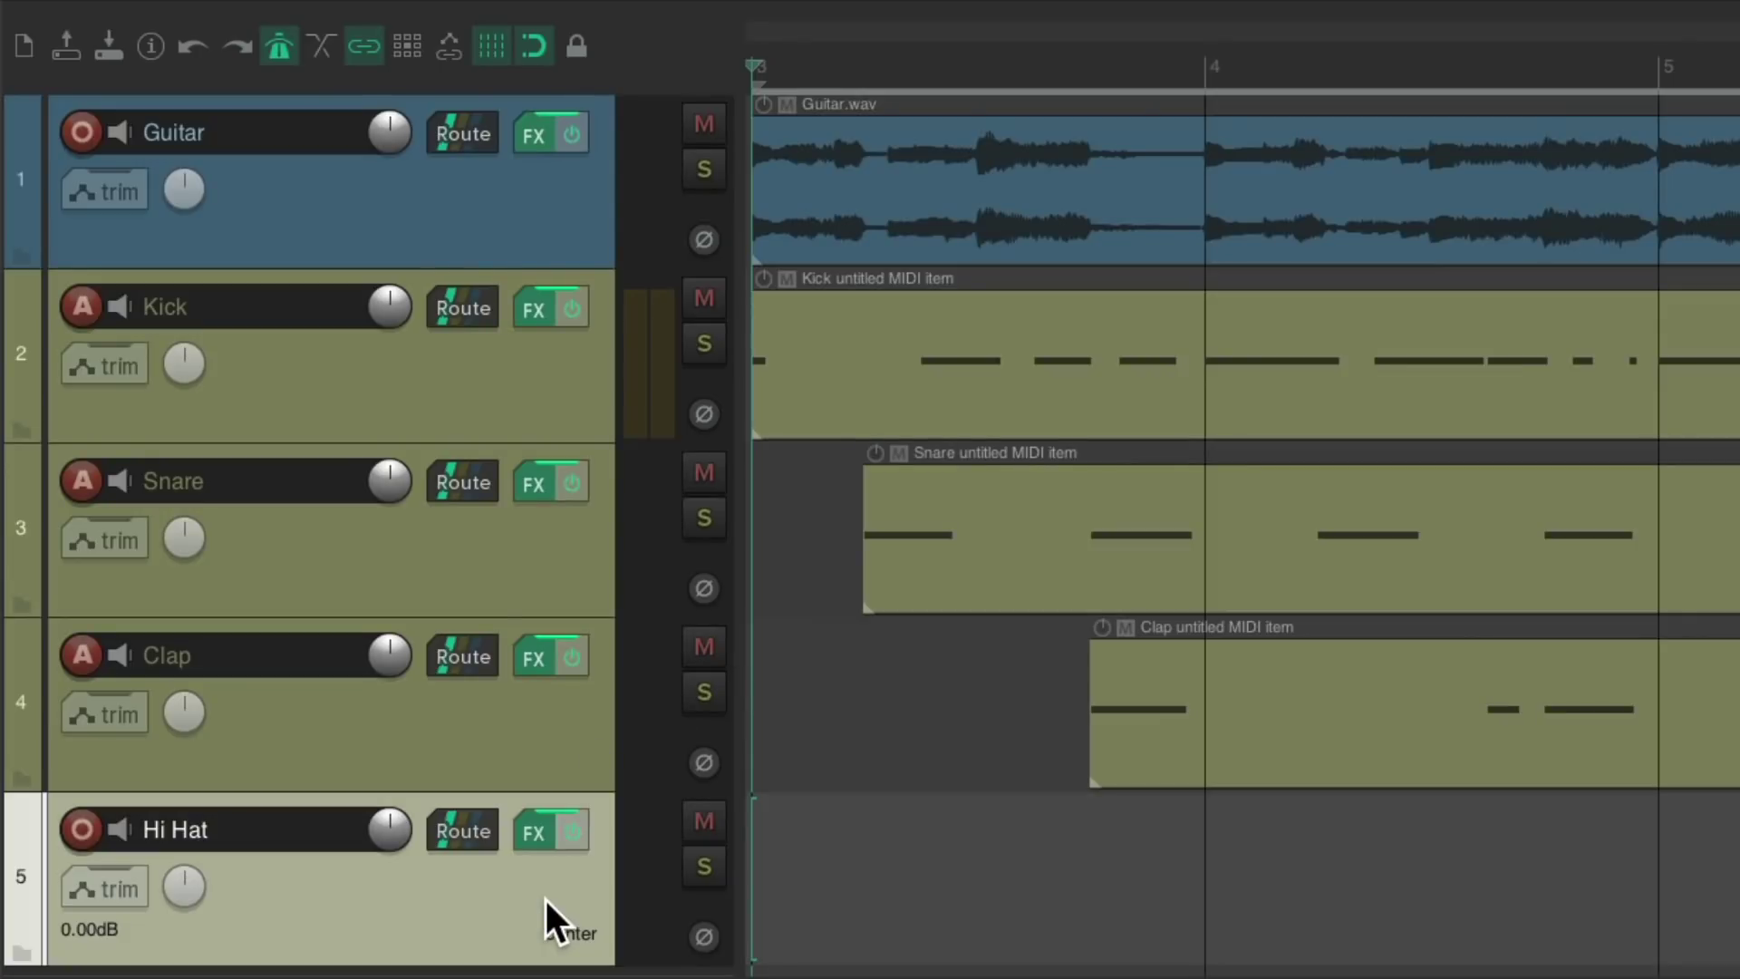
key("F9")
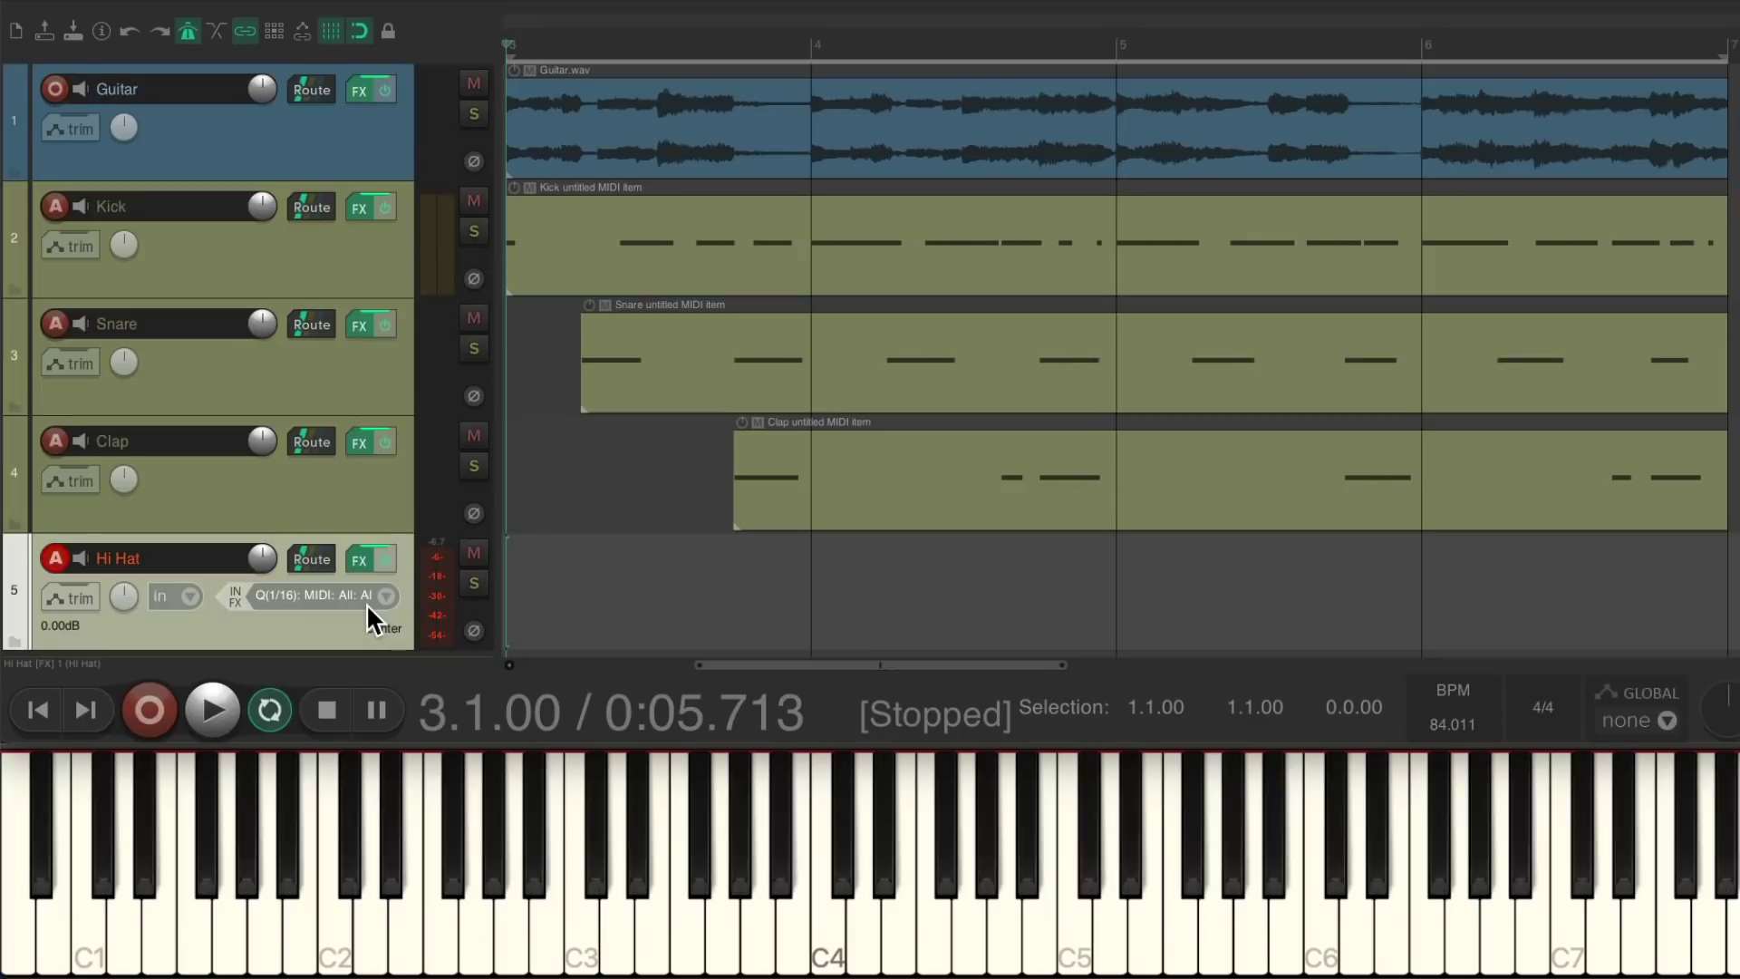
Record the hi-hat part from the MIDI keyboard, then stop and disarm the Hi Hat track
key("ctrl+r")
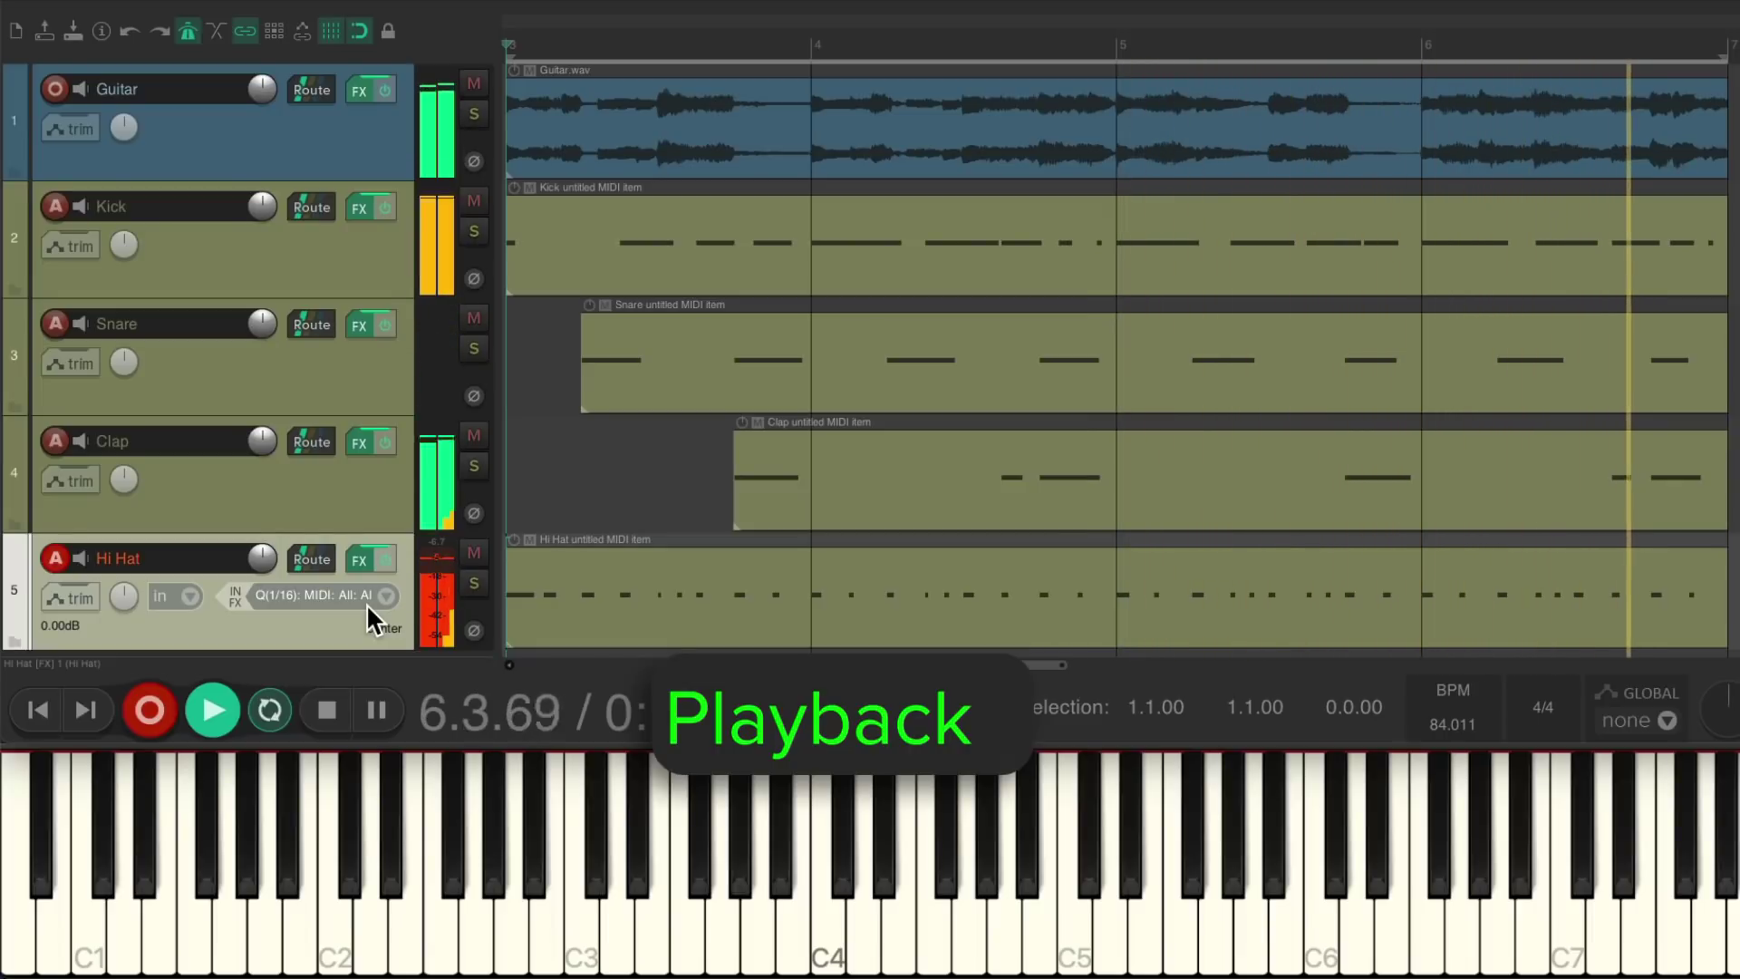
key("space")
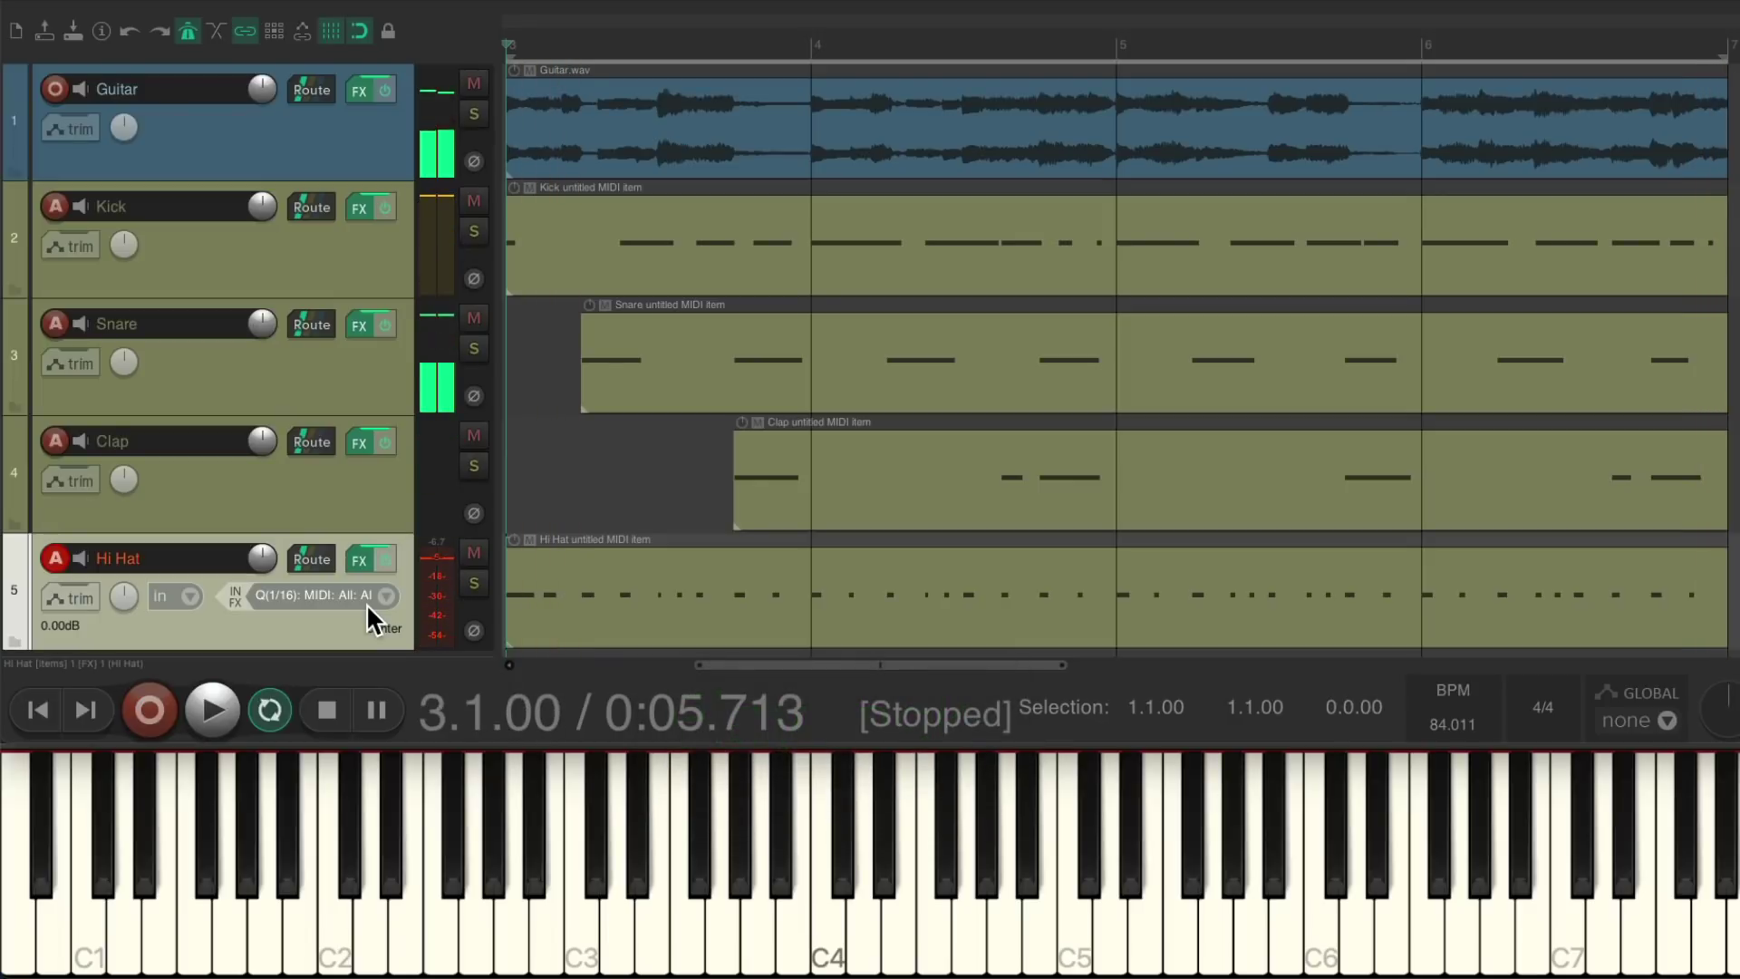
left_click(366, 602, "ctrl")
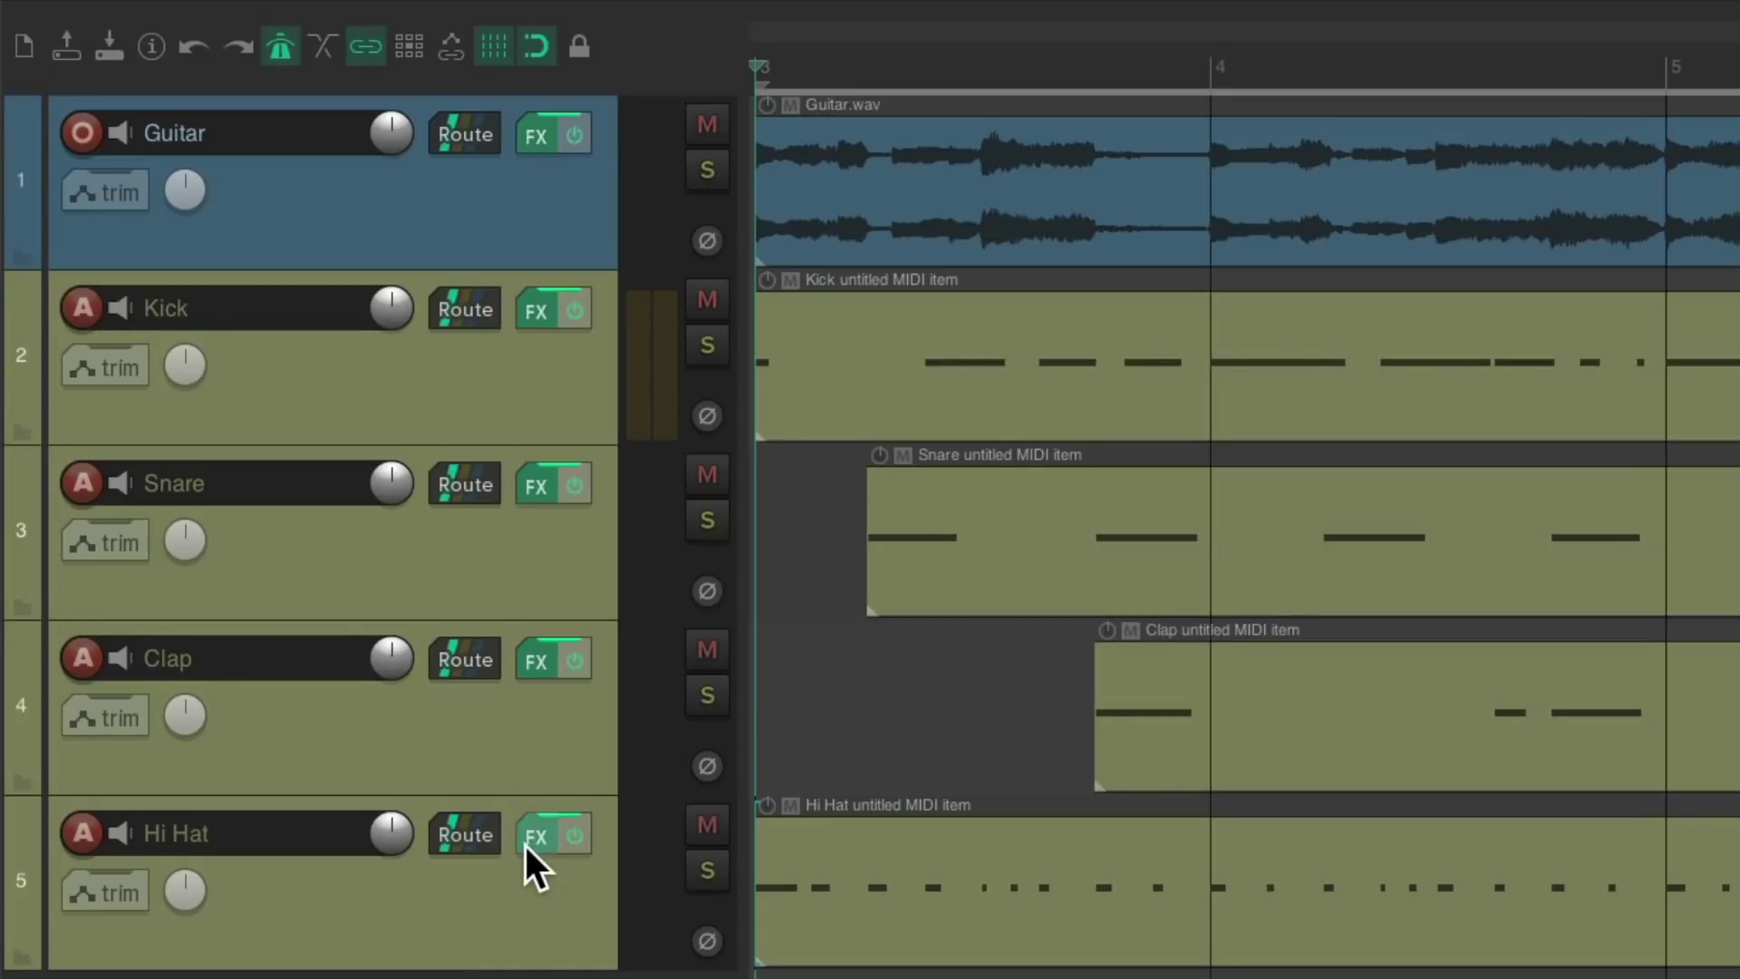
Show the Hi Hat sampler window and open the Other Hats folder in Media Explorer
left_click(352, 564)
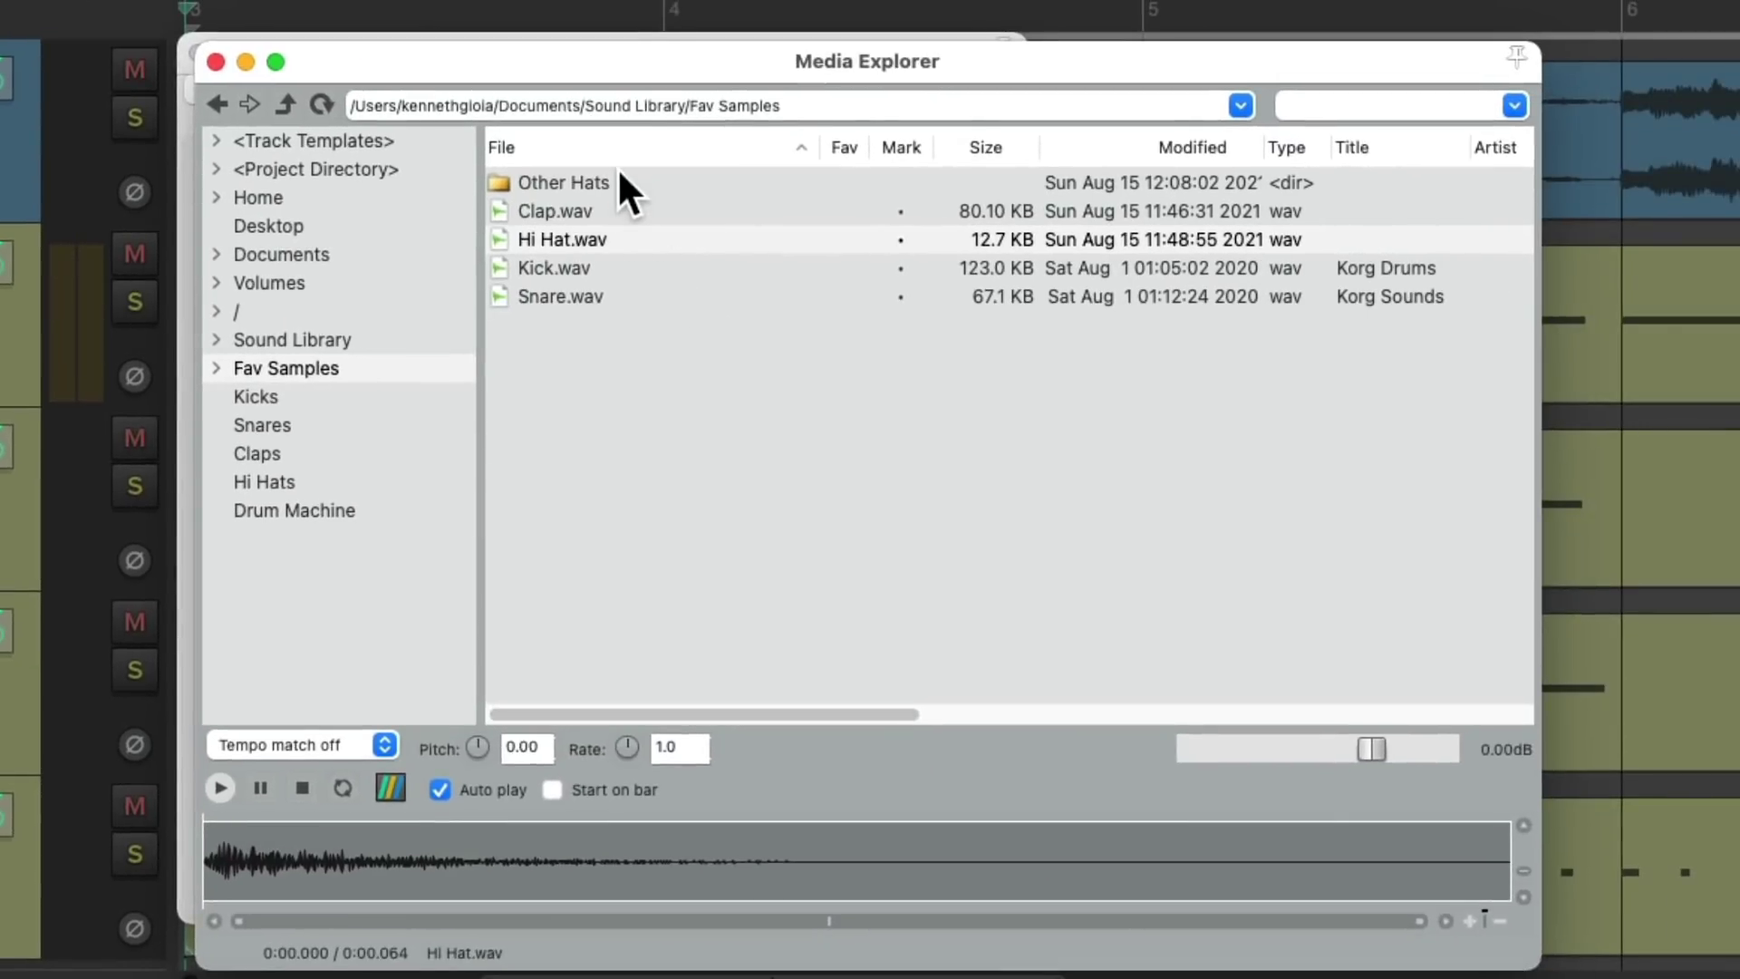
double_click(563, 182)
key("Up")
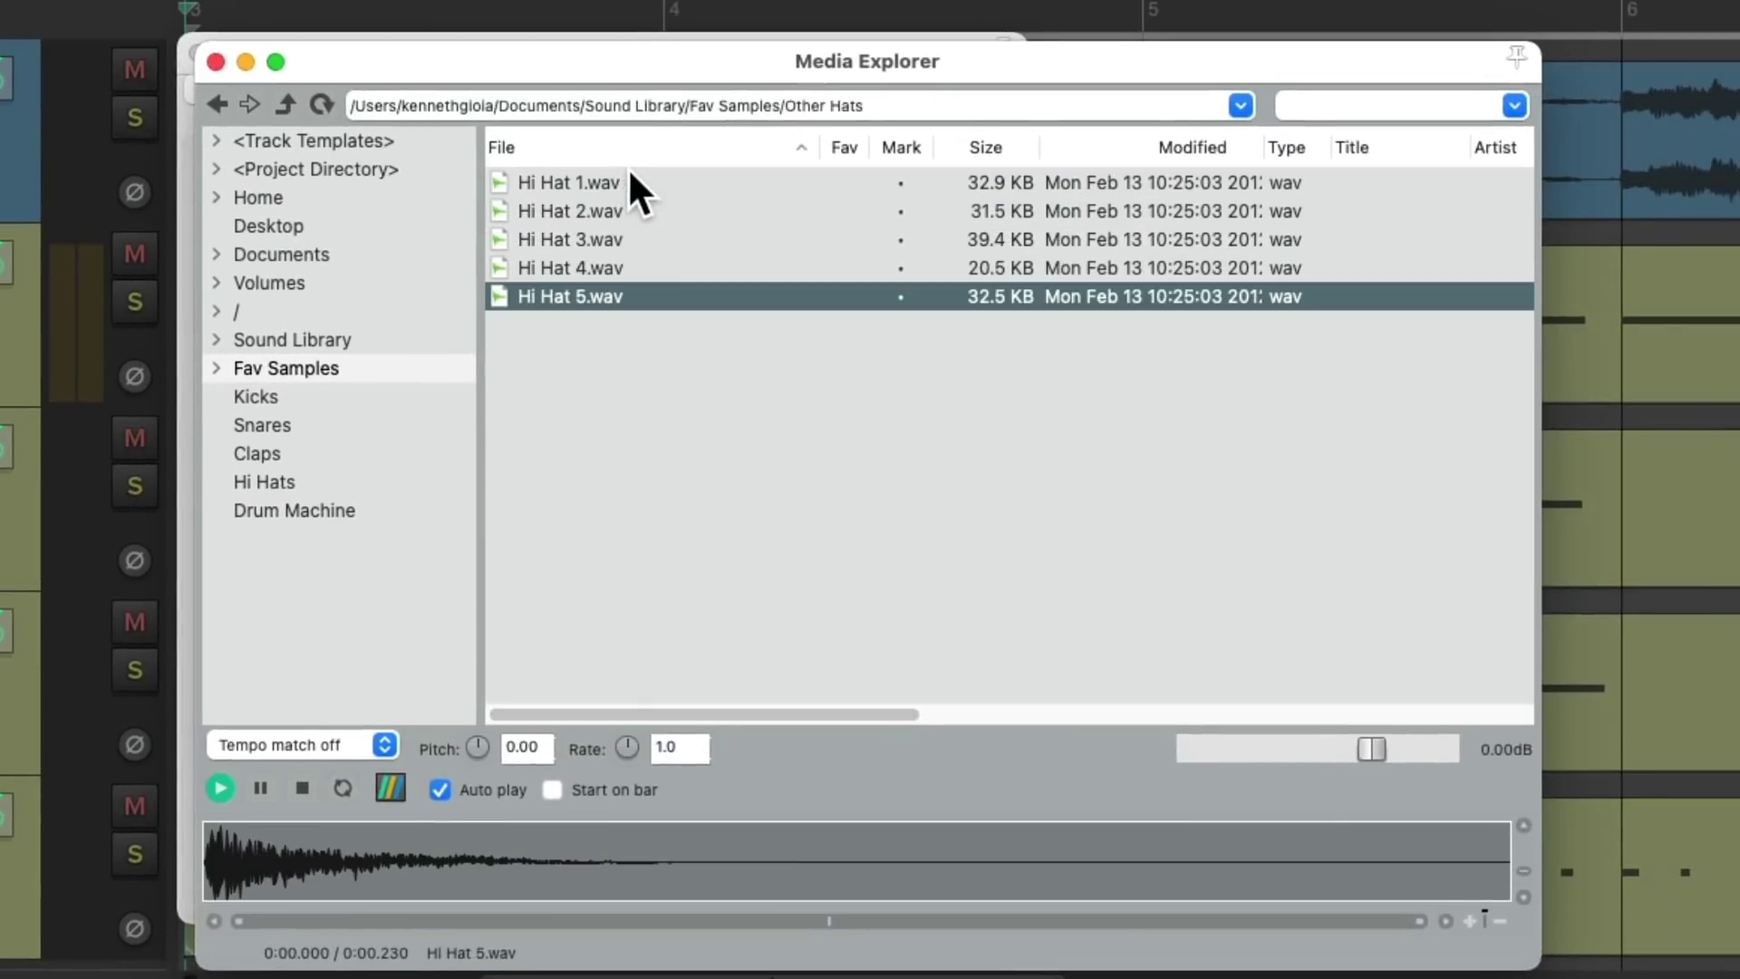
Audition Hi Hat 1.wav, Hi Hat 2.wav and Hi Hat 3.wav, ending back on Hi Hat 1.wav
left_click(672, 179)
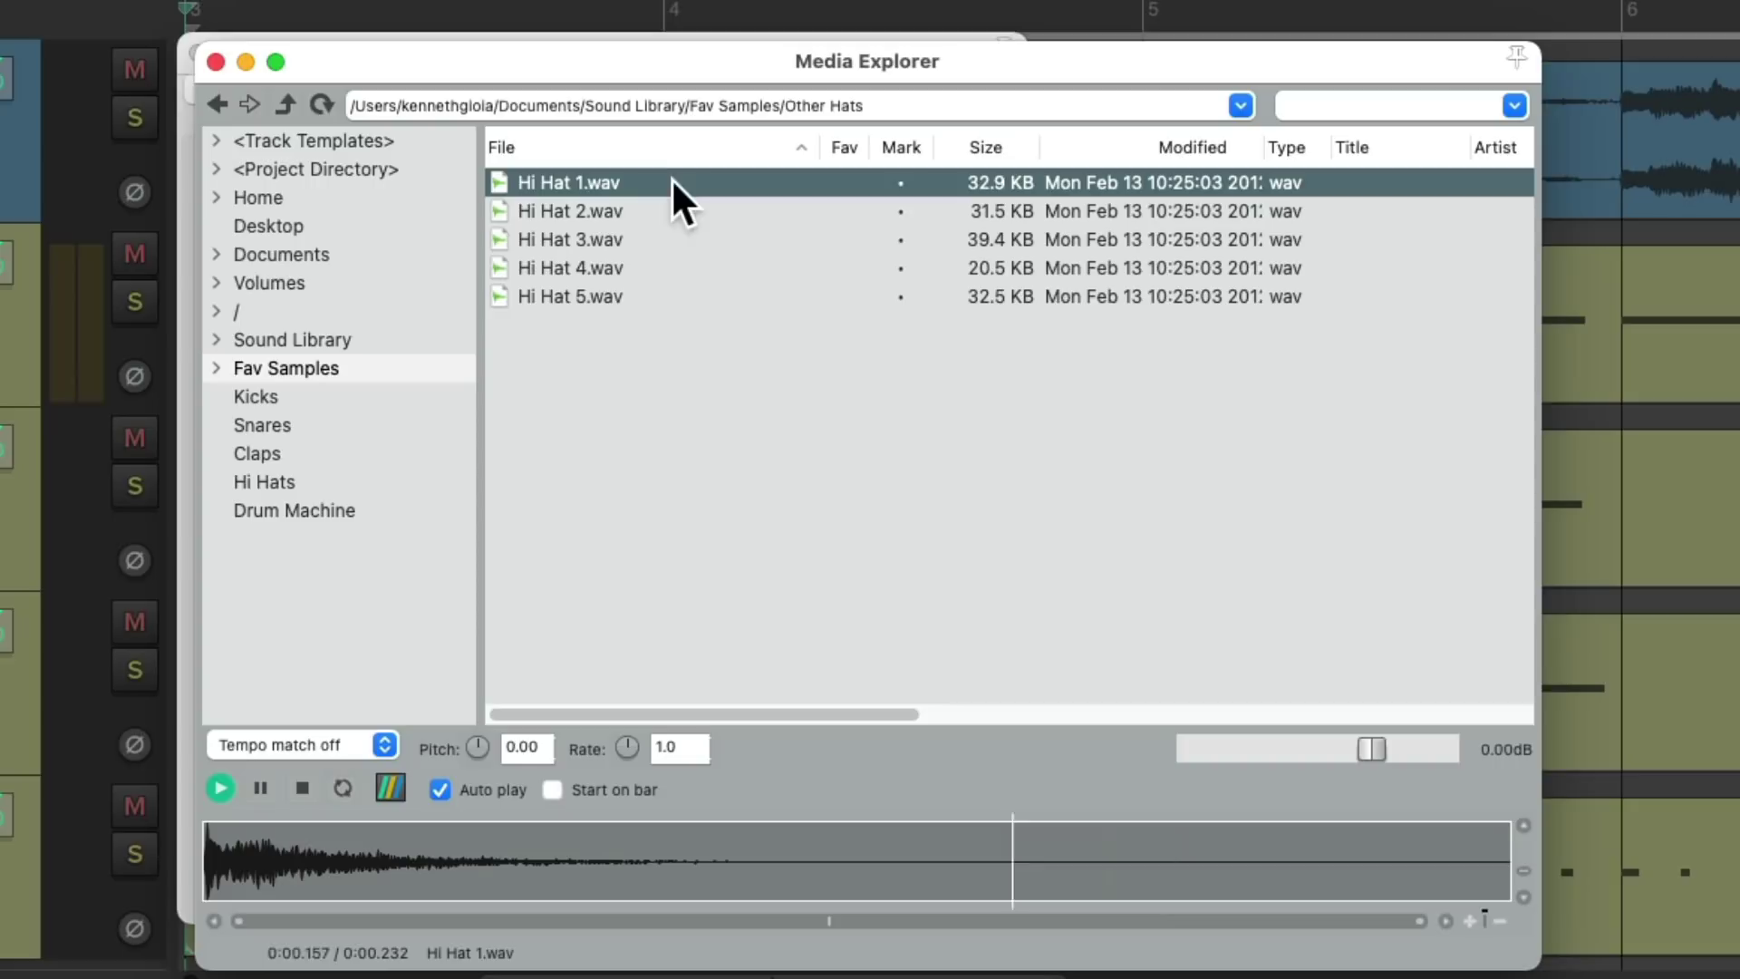
left_click(661, 207)
left_click(674, 238)
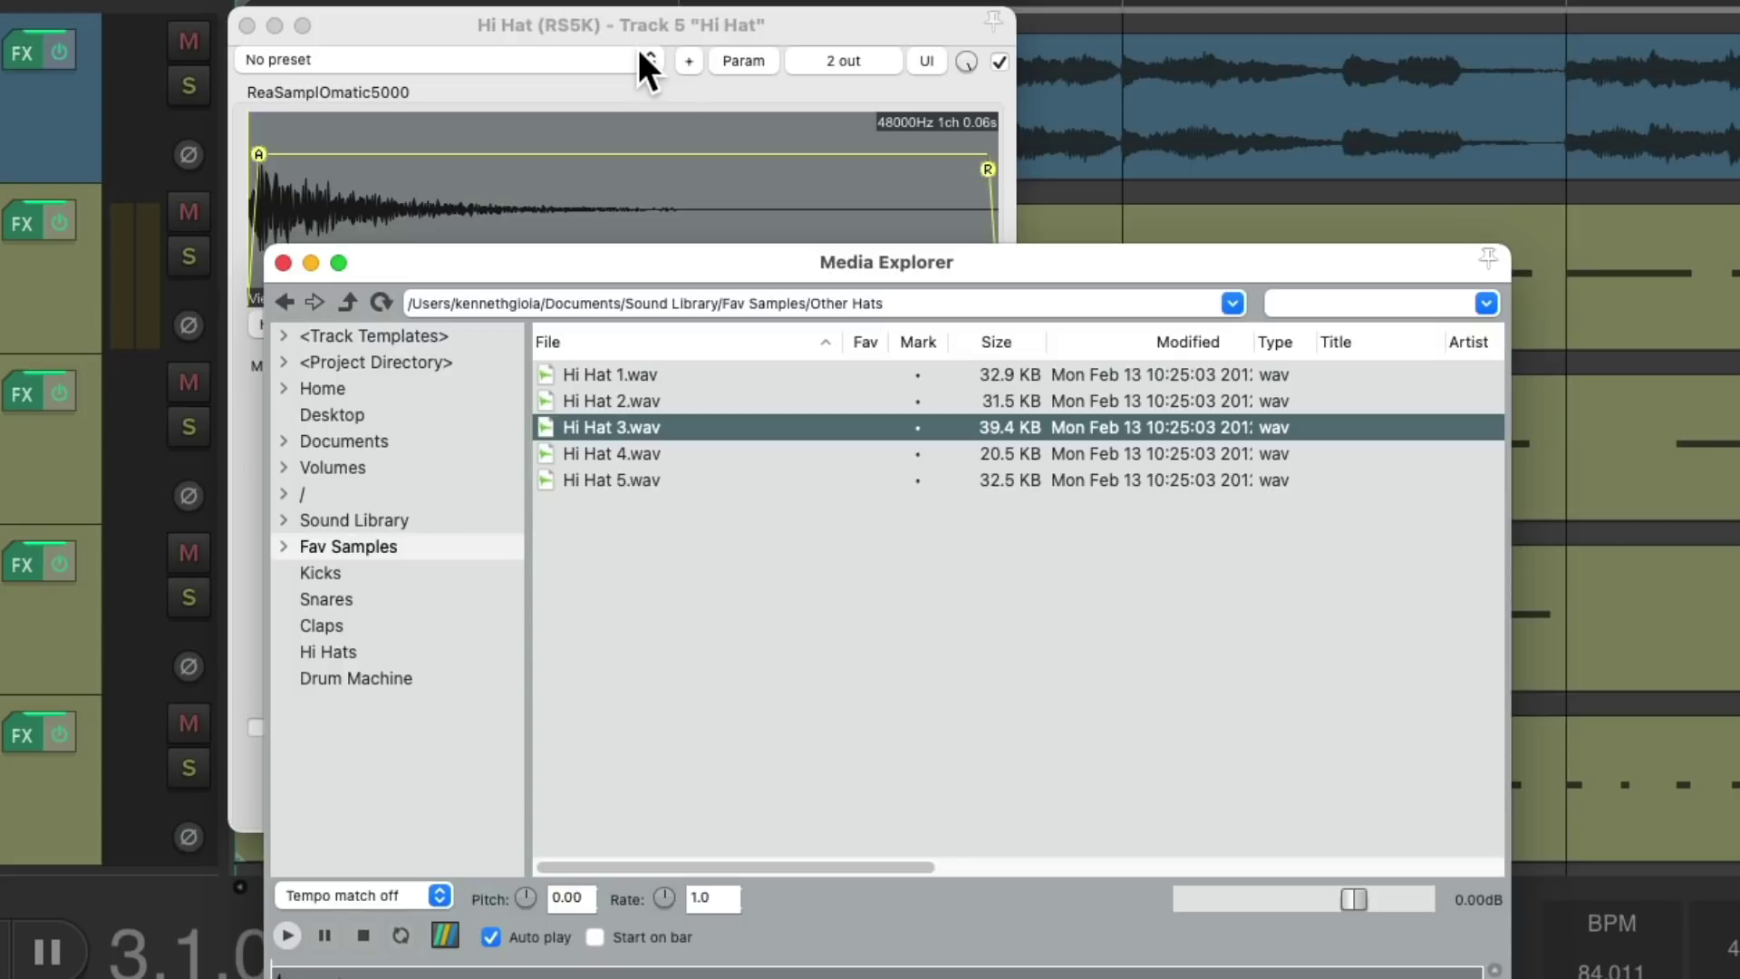
left_click(654, 373)
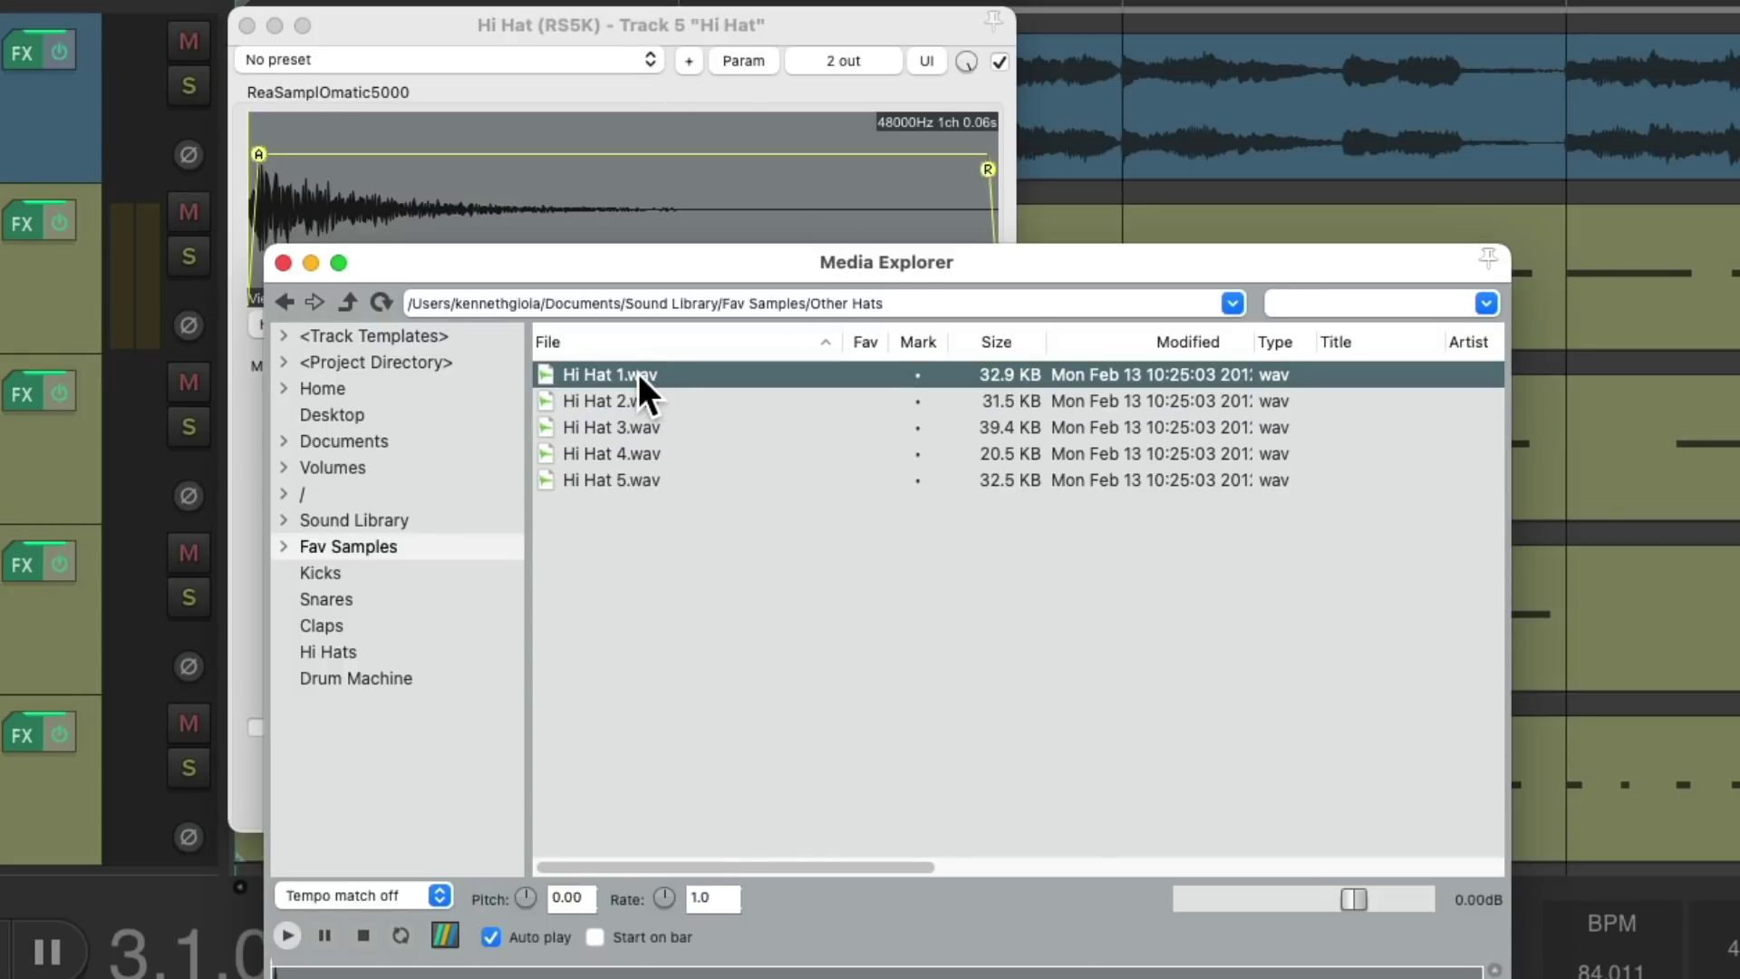
Load Hi Hat 1.wav into the existing Hi Hat sampler via Reuse active sample player
right_click(638, 374)
mouse_move(663, 489)
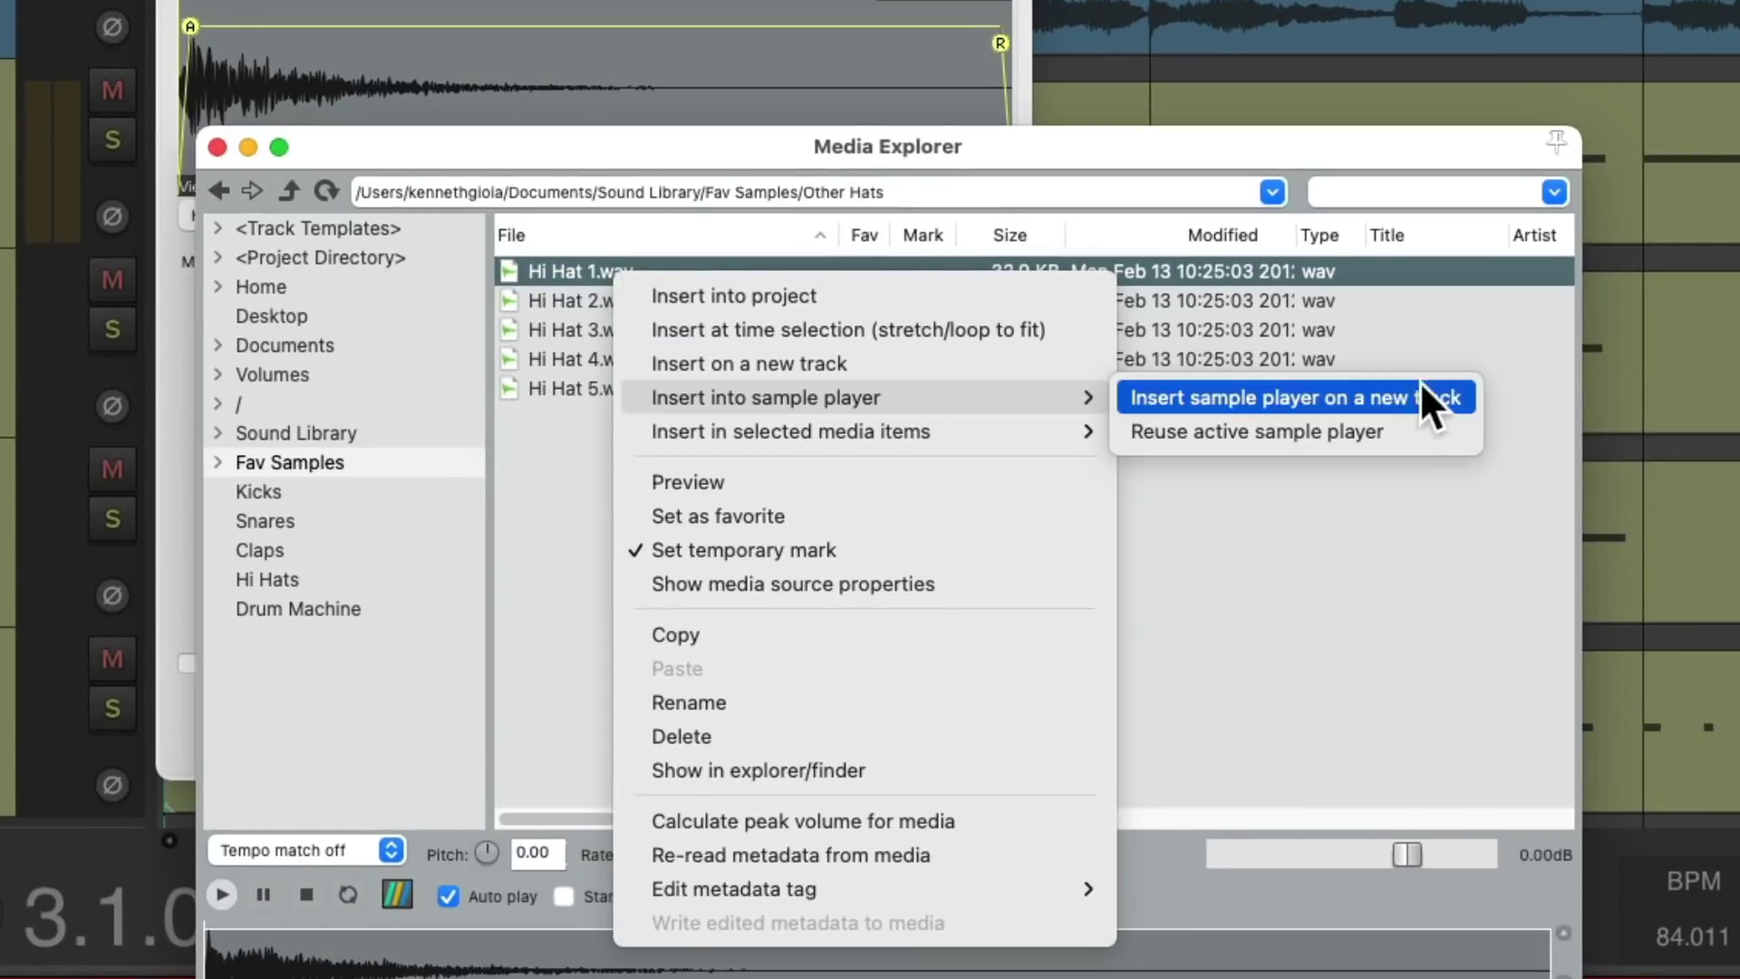
left_click(1425, 432)
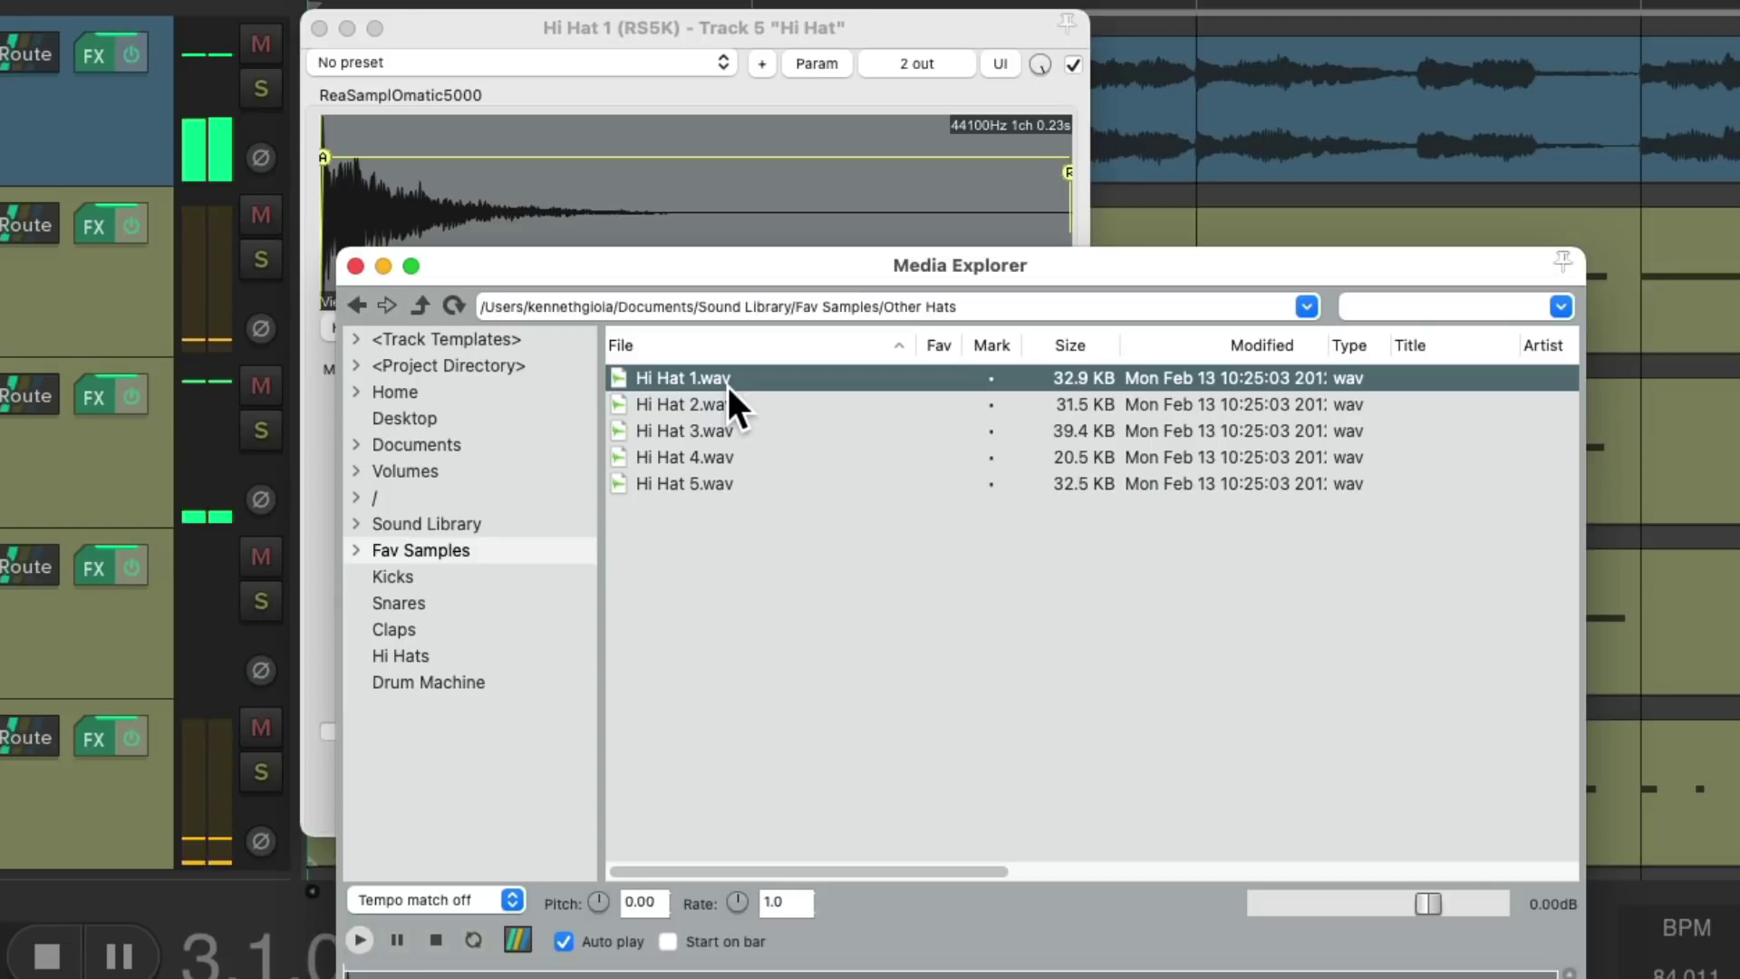
Drop Hi Hat 2.wav onto the sampler and play the project to hear it
left_click_drag(781, 263, 801, 503)
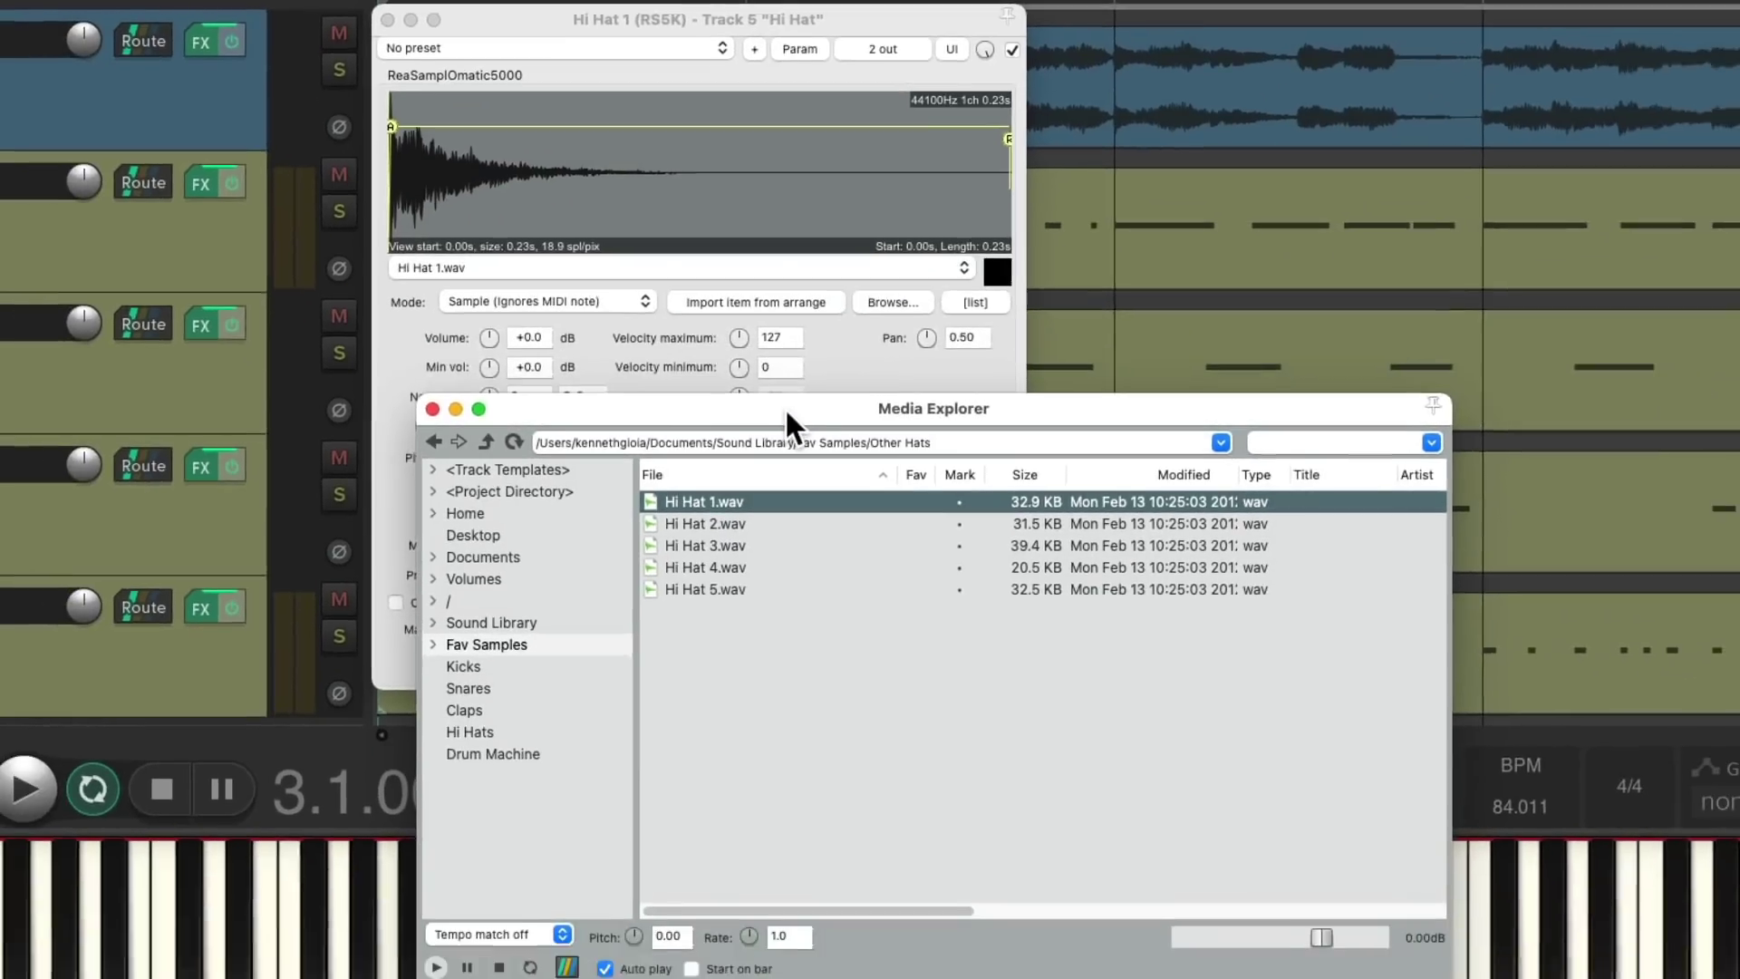
left_click(740, 635)
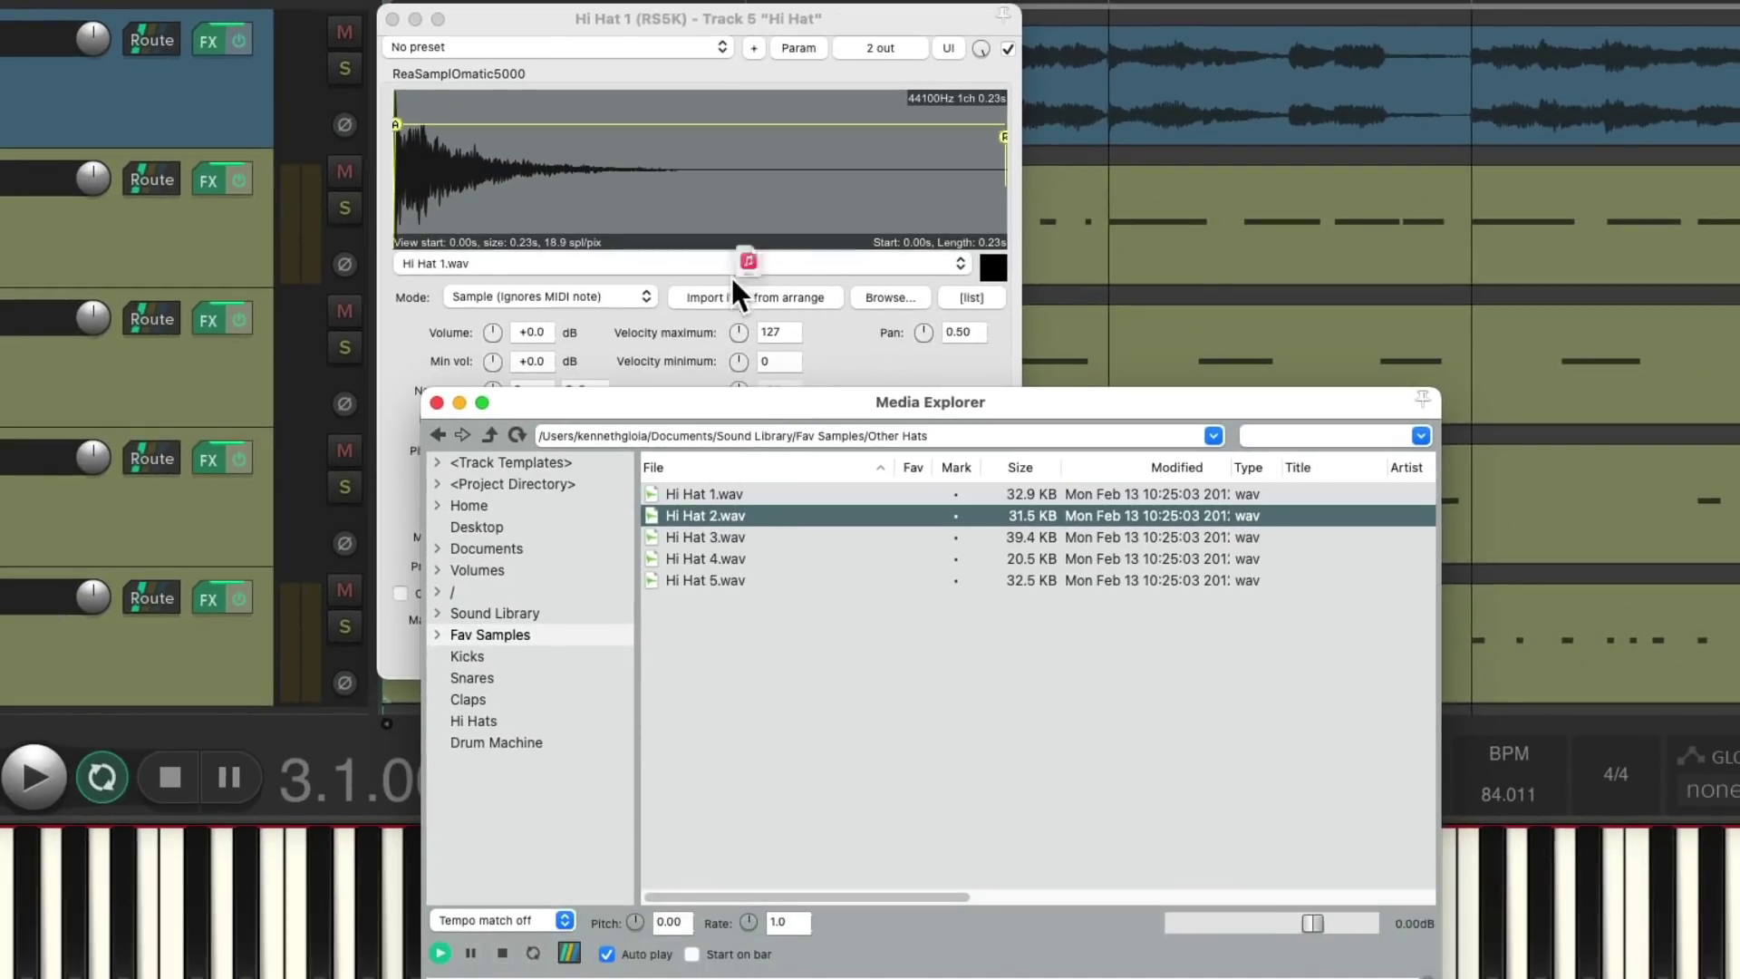
left_click_drag(732, 280, 722, 200)
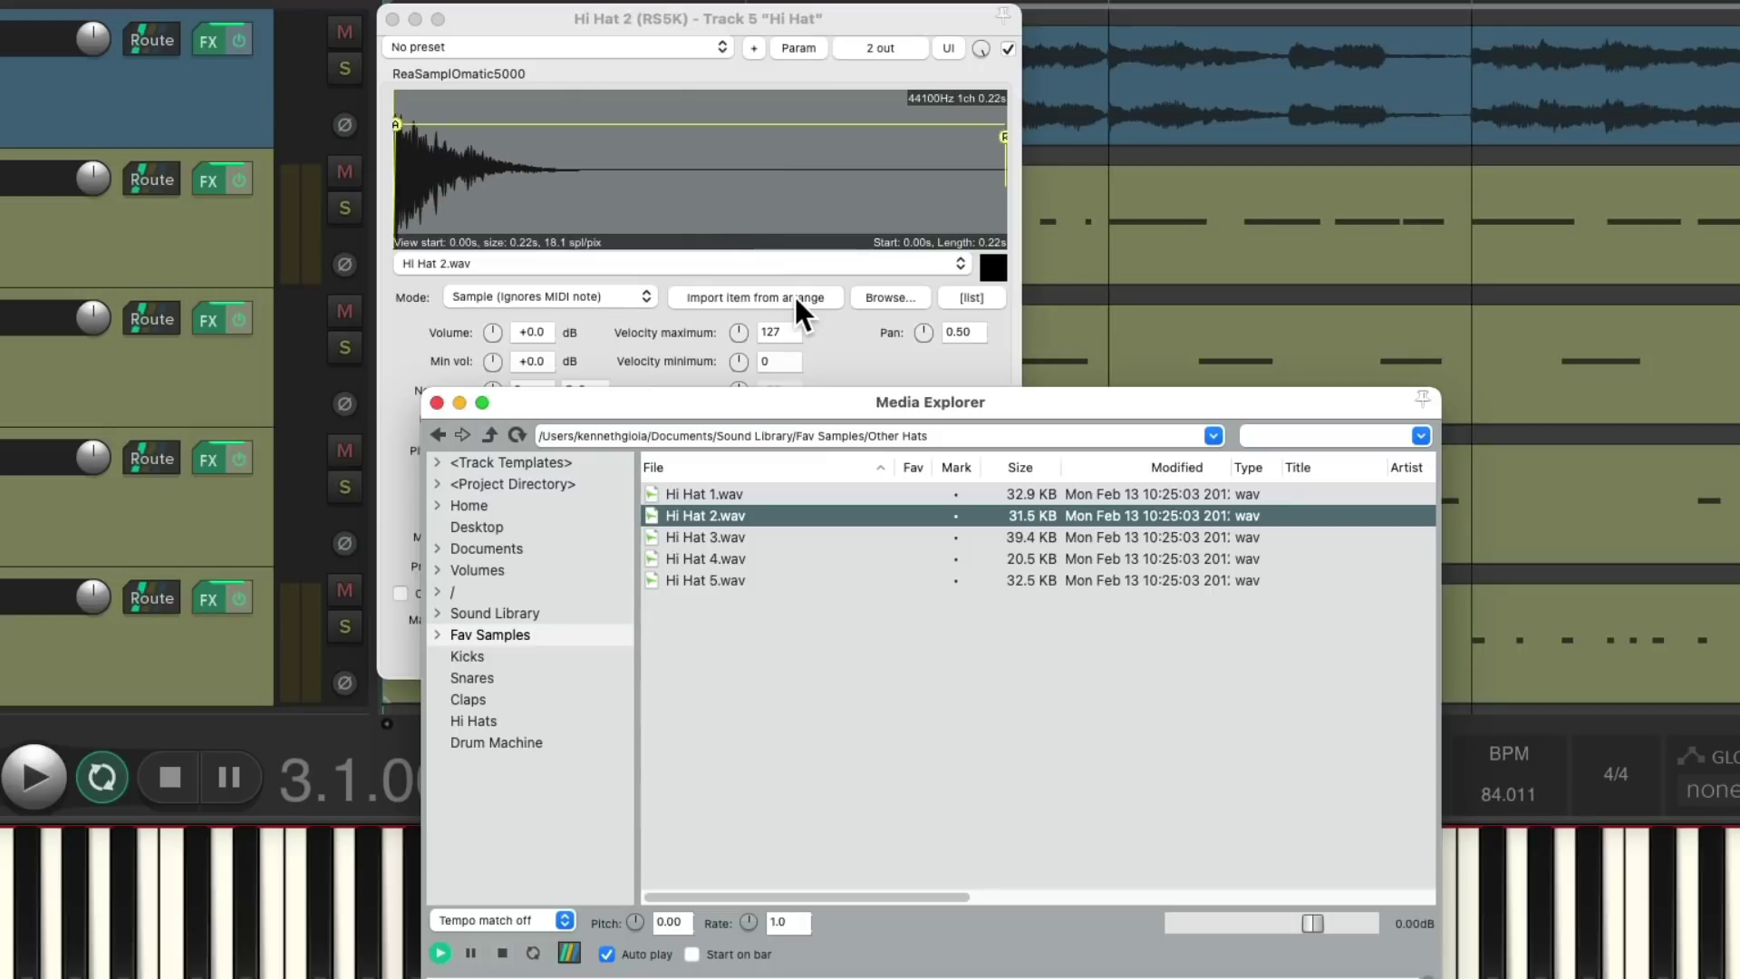
key("space")
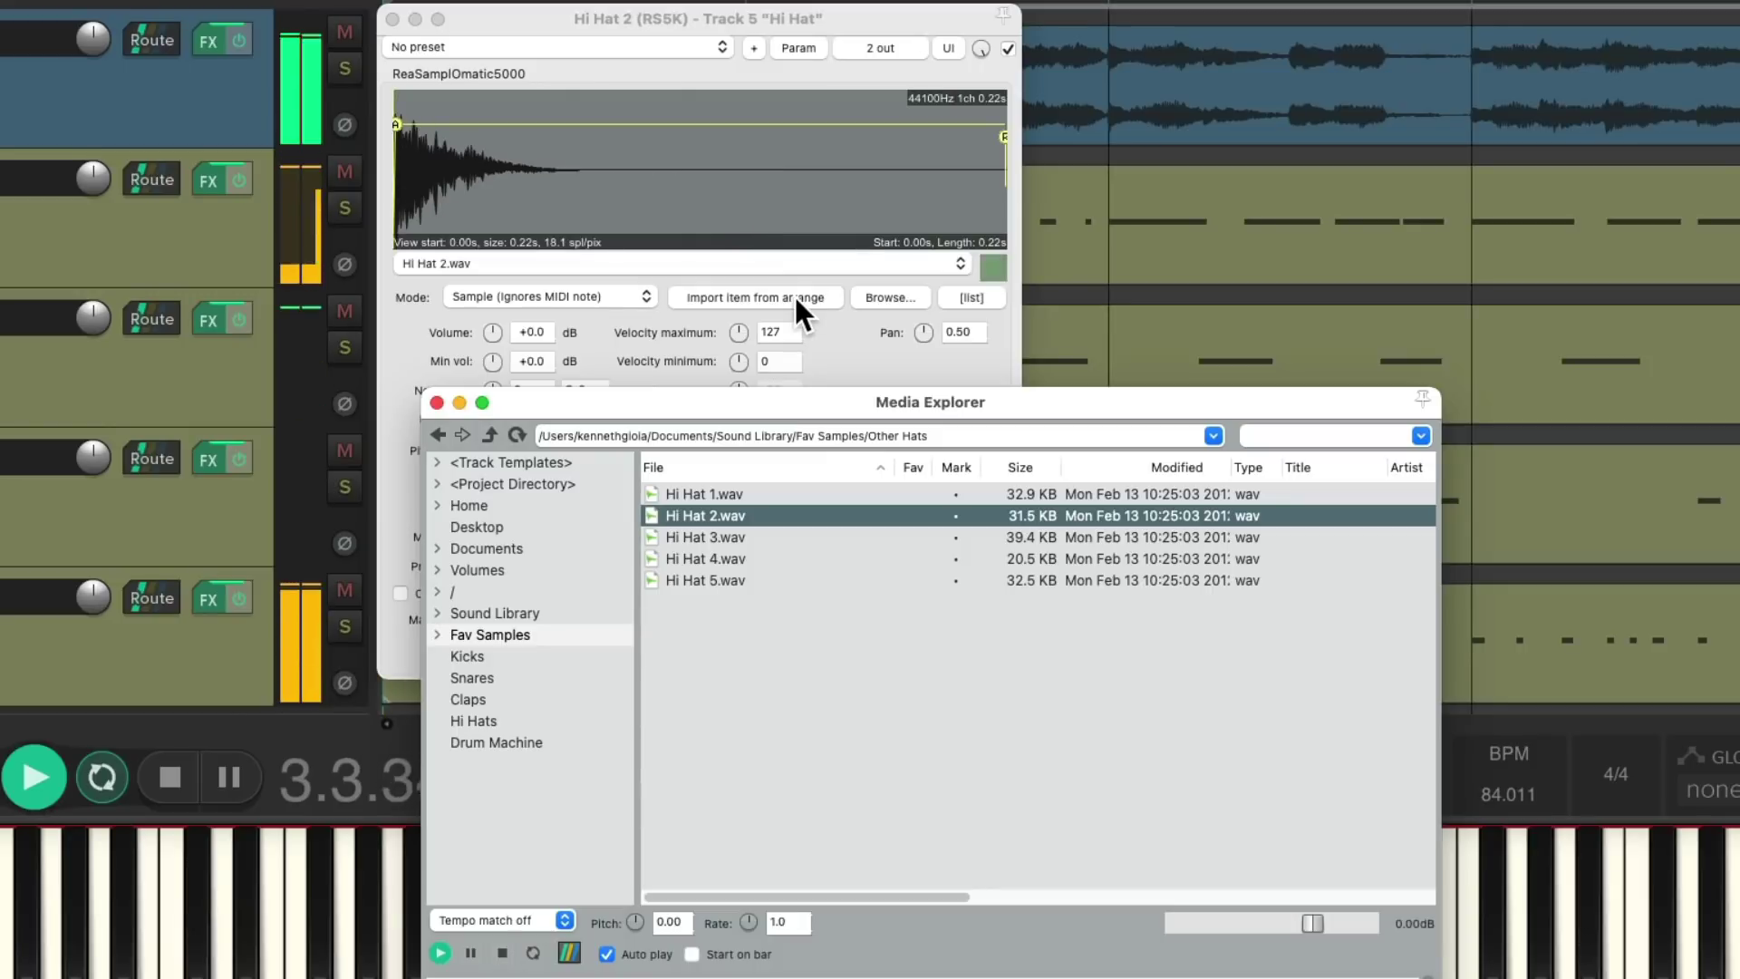
key("space")
Drop Hi Hat 3.wav onto the sampler and play the project to hear it
left_click(724, 537)
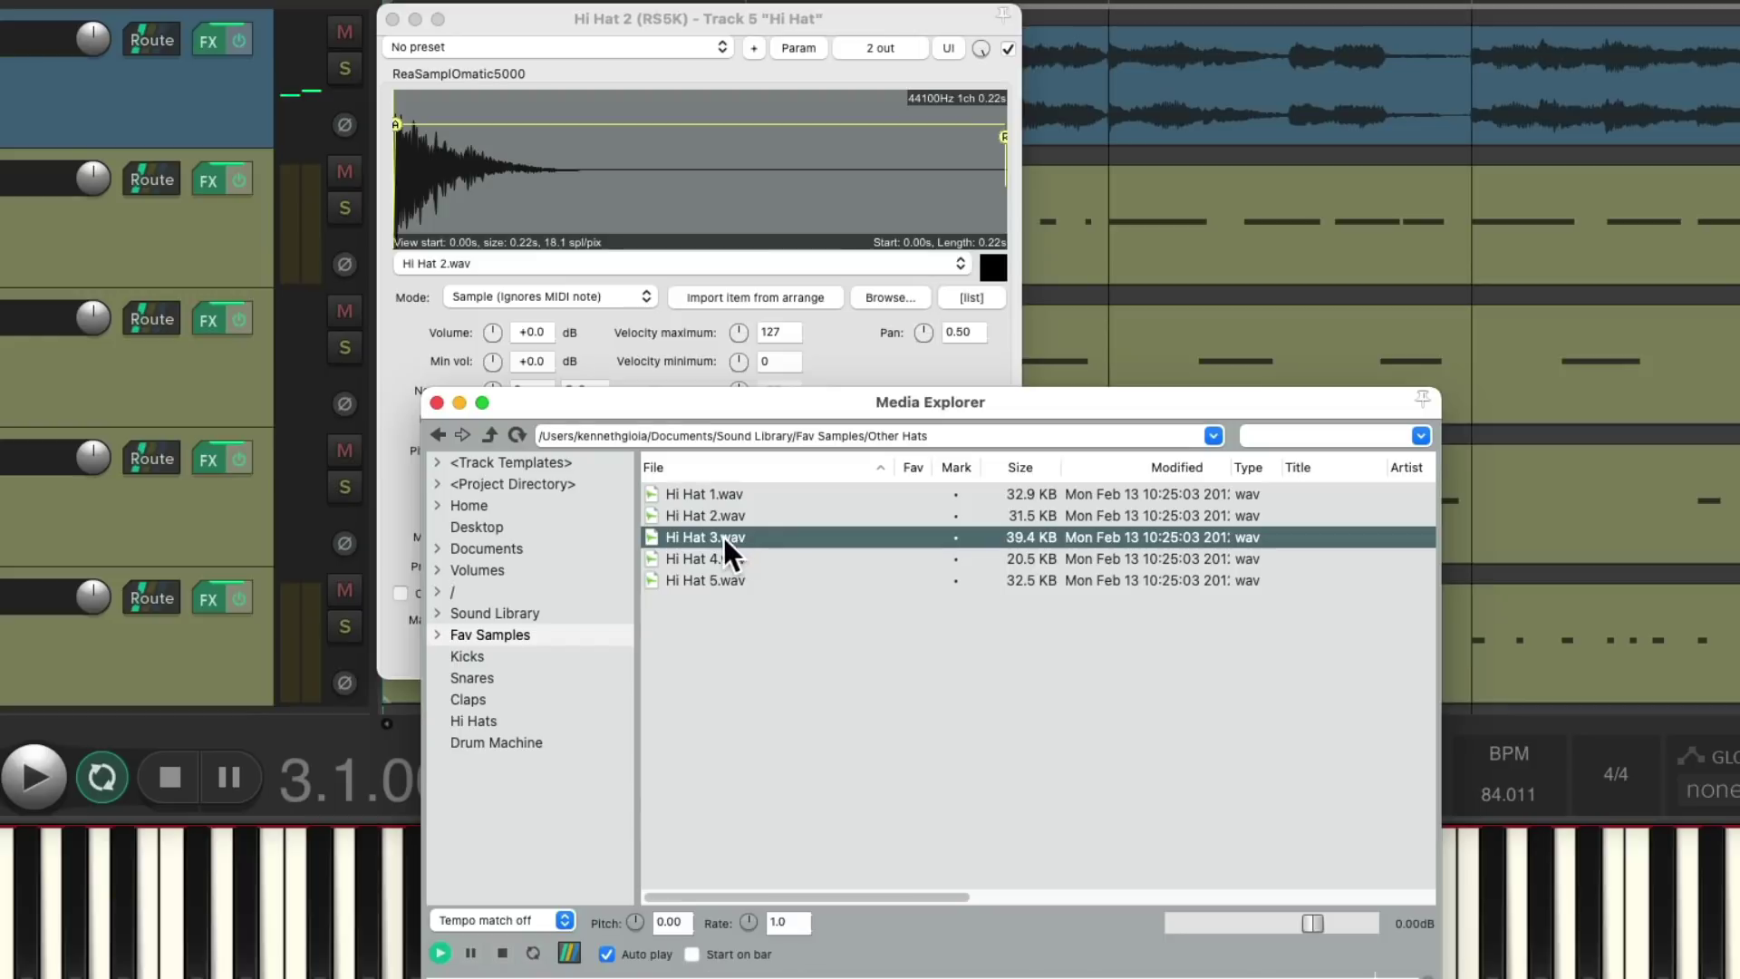
left_click_drag(710, 210, 712, 214)
key("space")
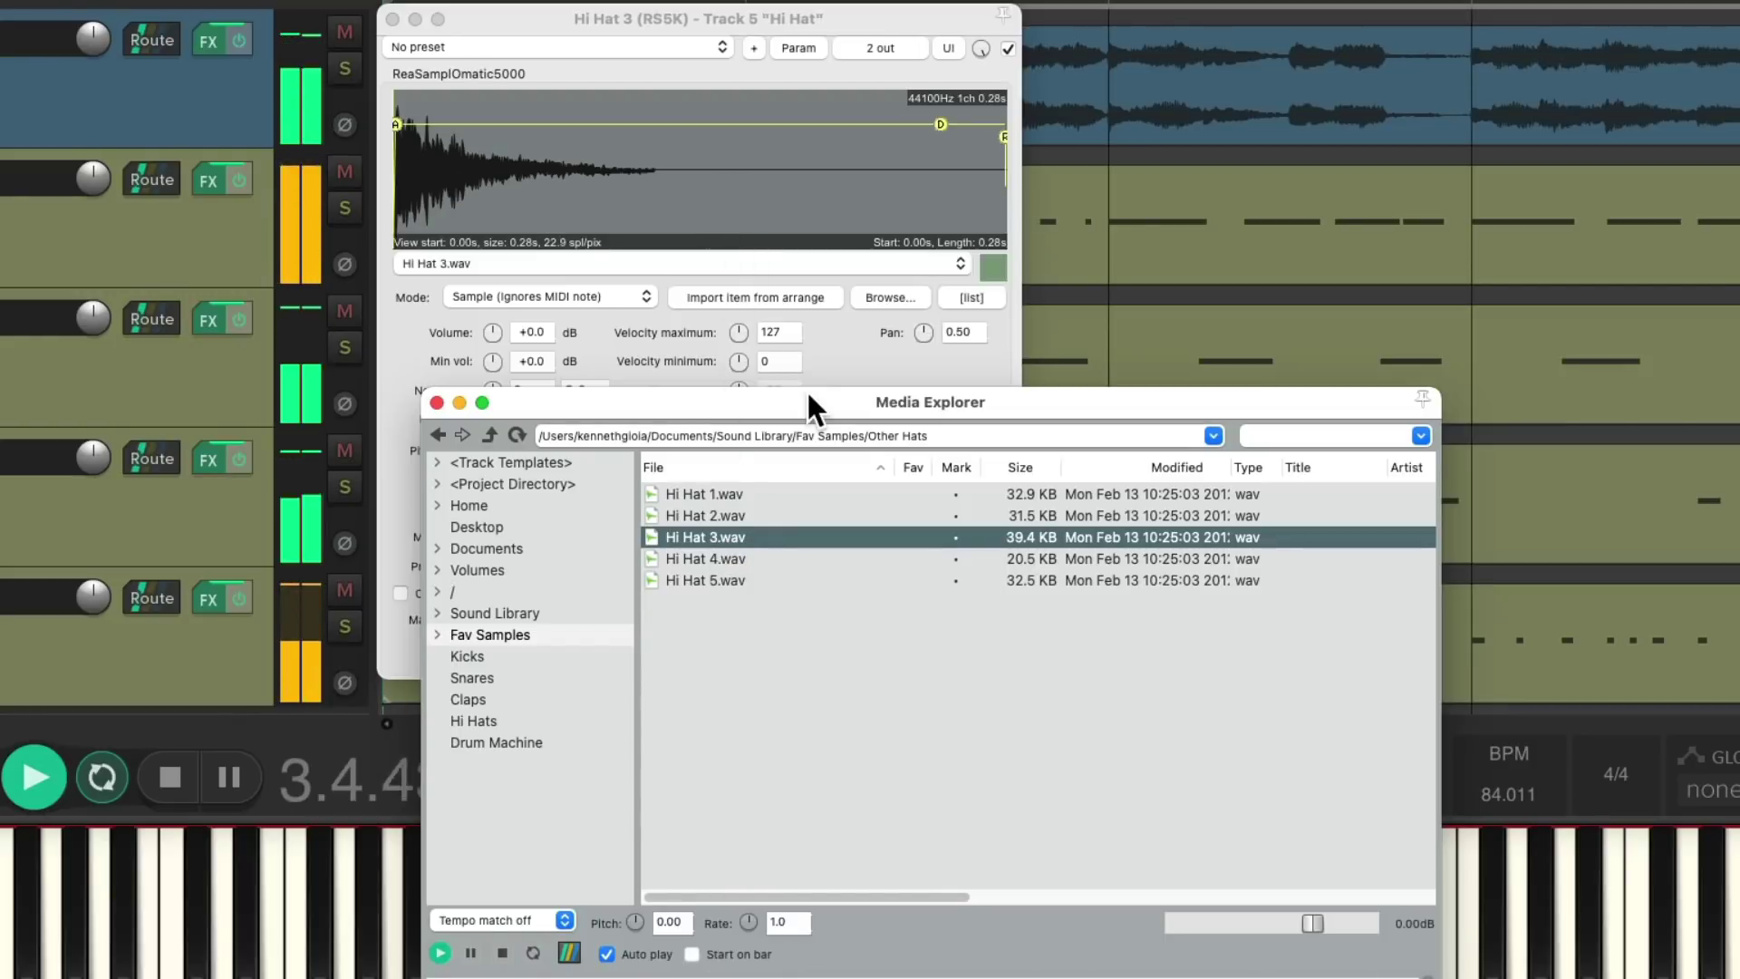
key("space")
Restore the original Hi Hat.wav from Fav Samples into the sampler and close Media Explorer
left_click(438, 434)
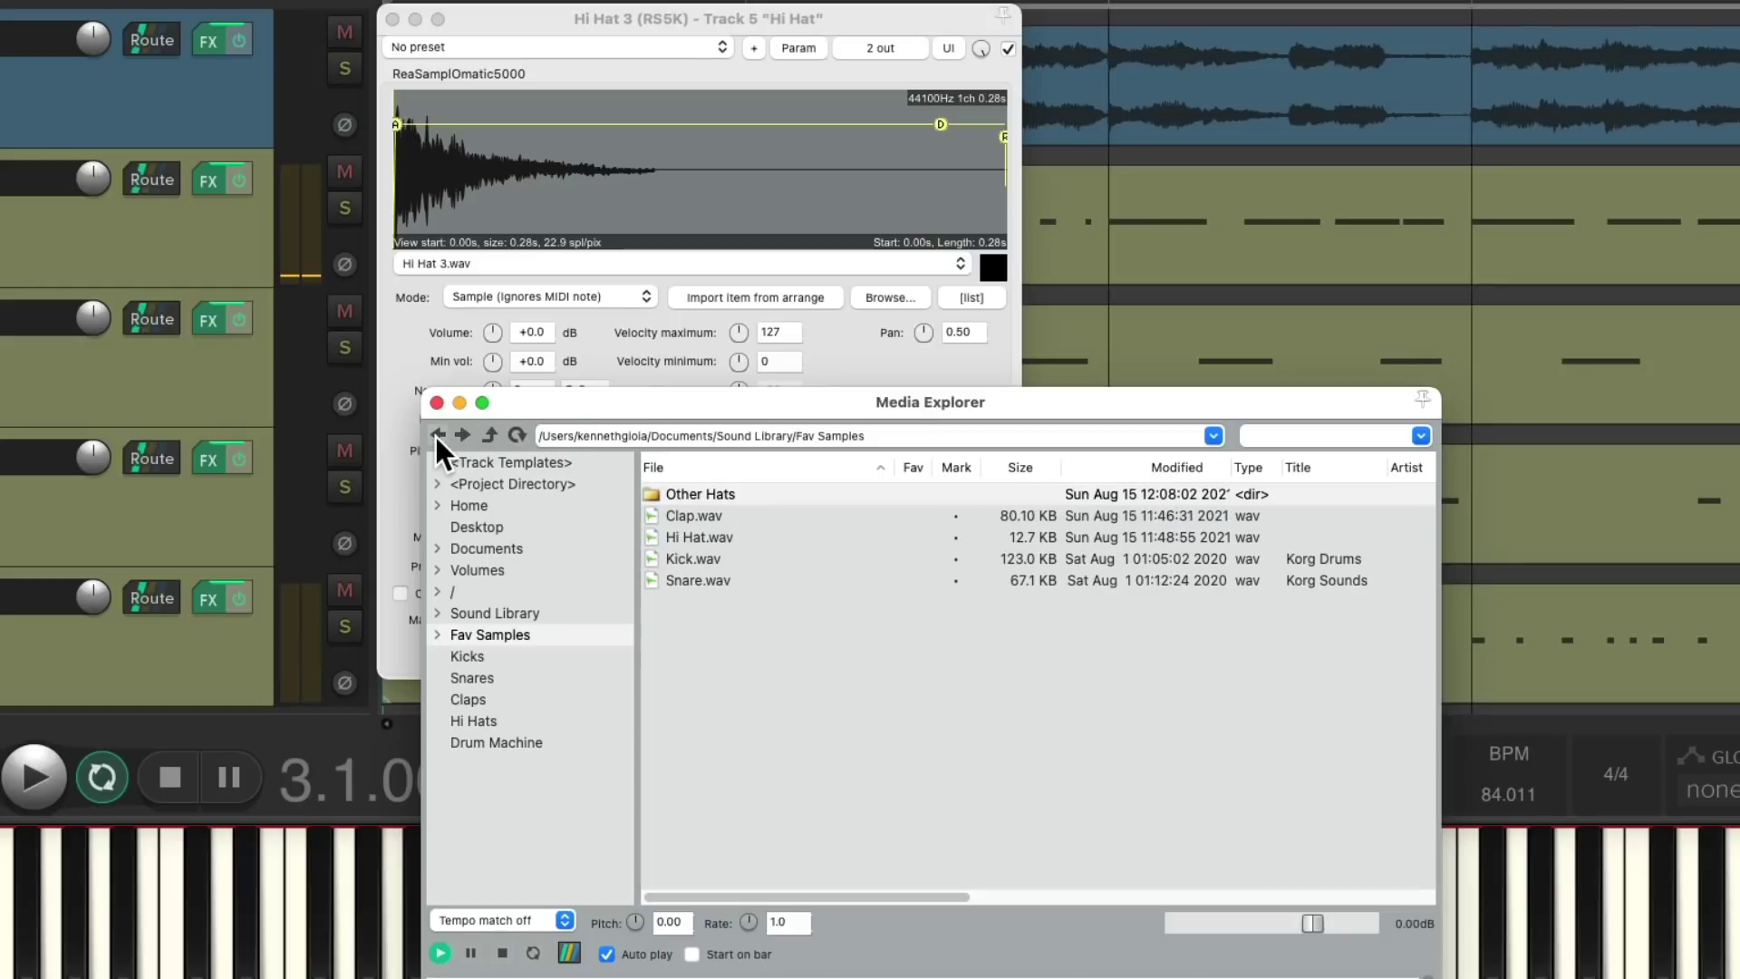
left_click(697, 537)
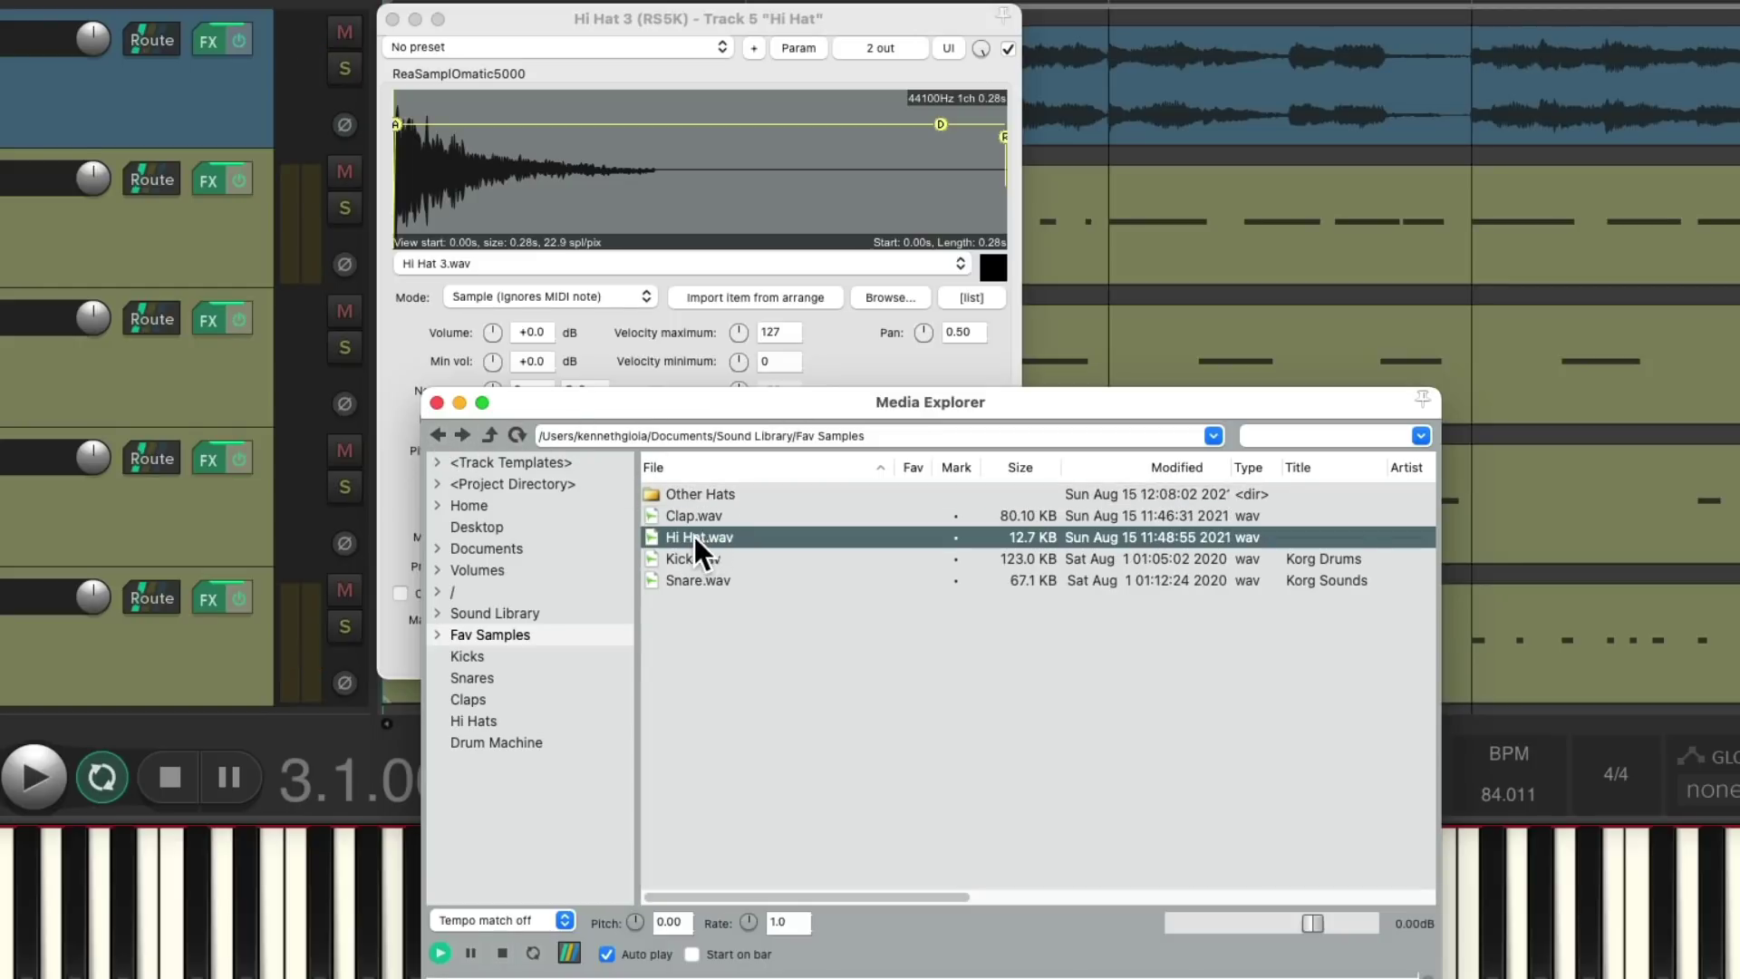
left_click_drag(743, 437, 744, 230)
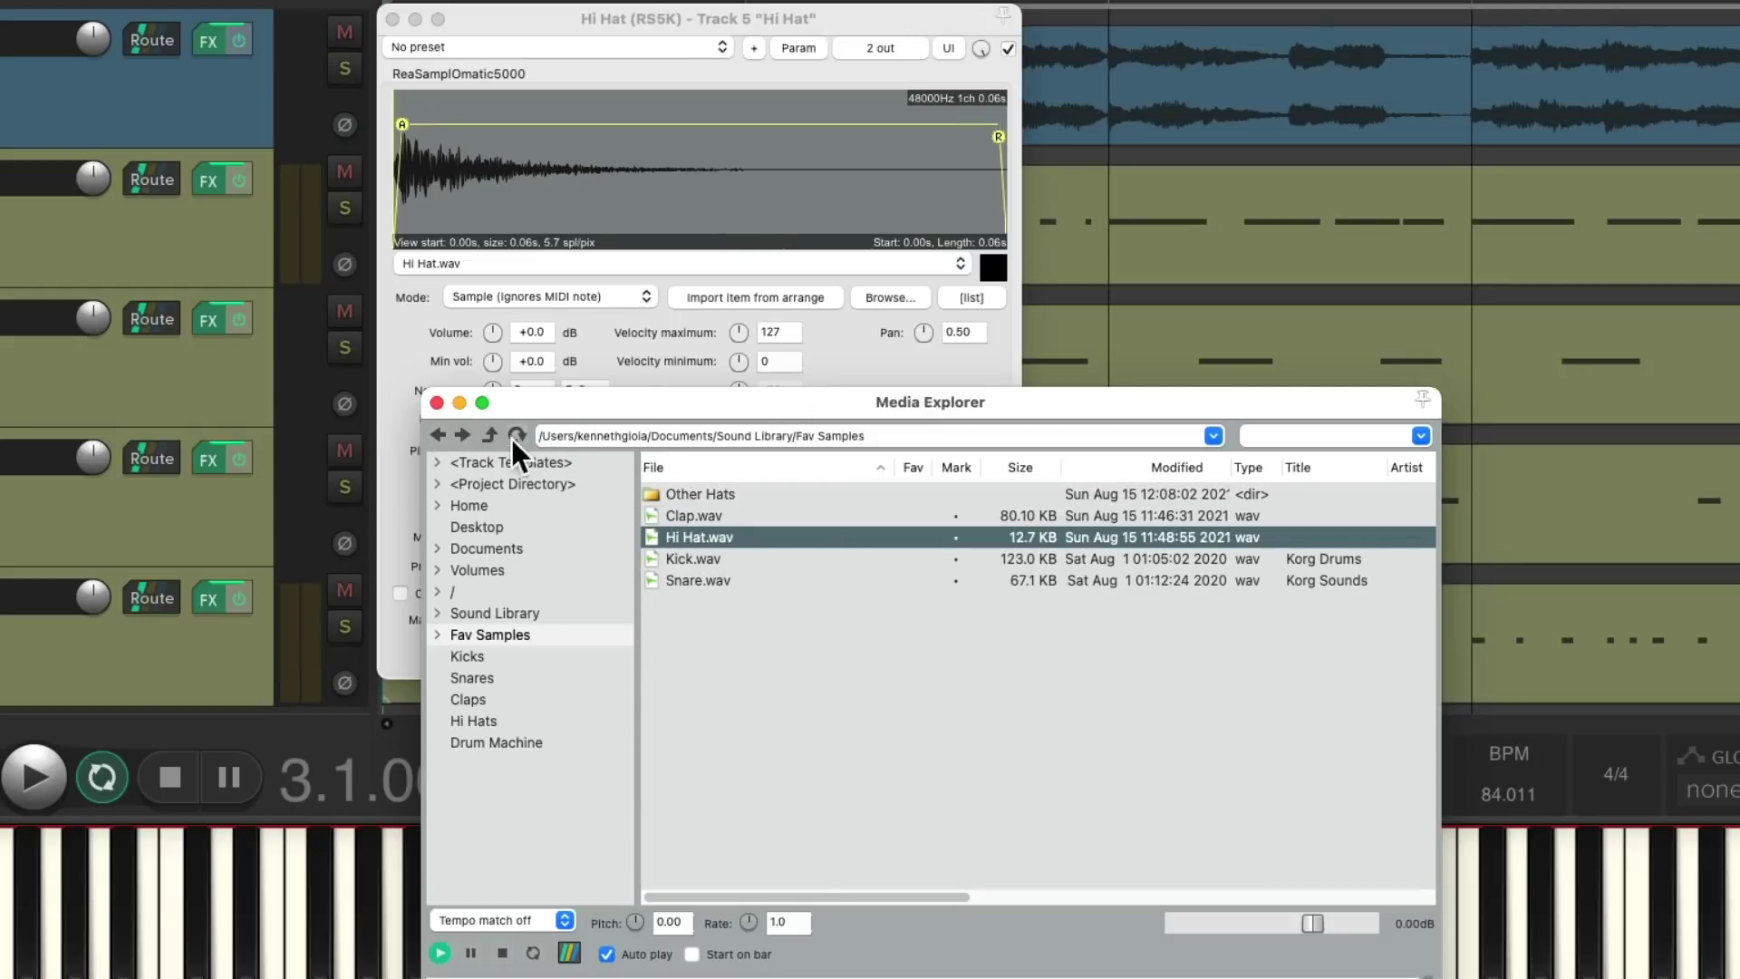
left_click(437, 402)
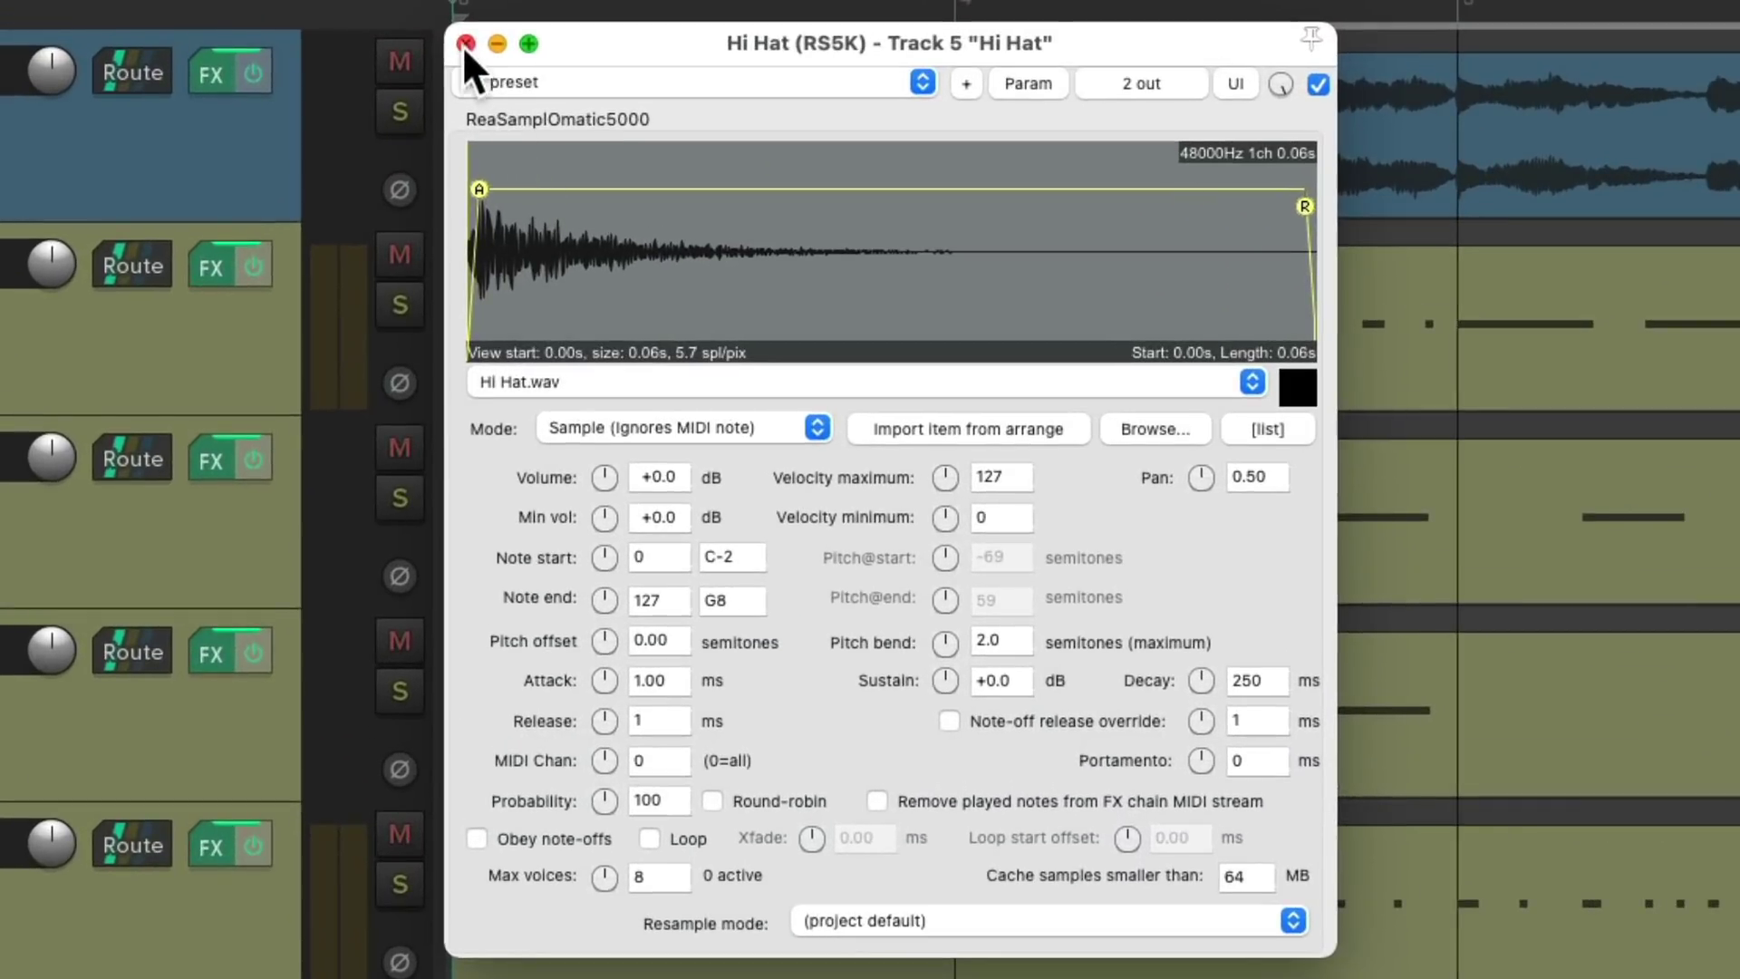
Close the Hi Hat sampler window and play back the guitar and four drum tracks
left_click(465, 44)
key("space")
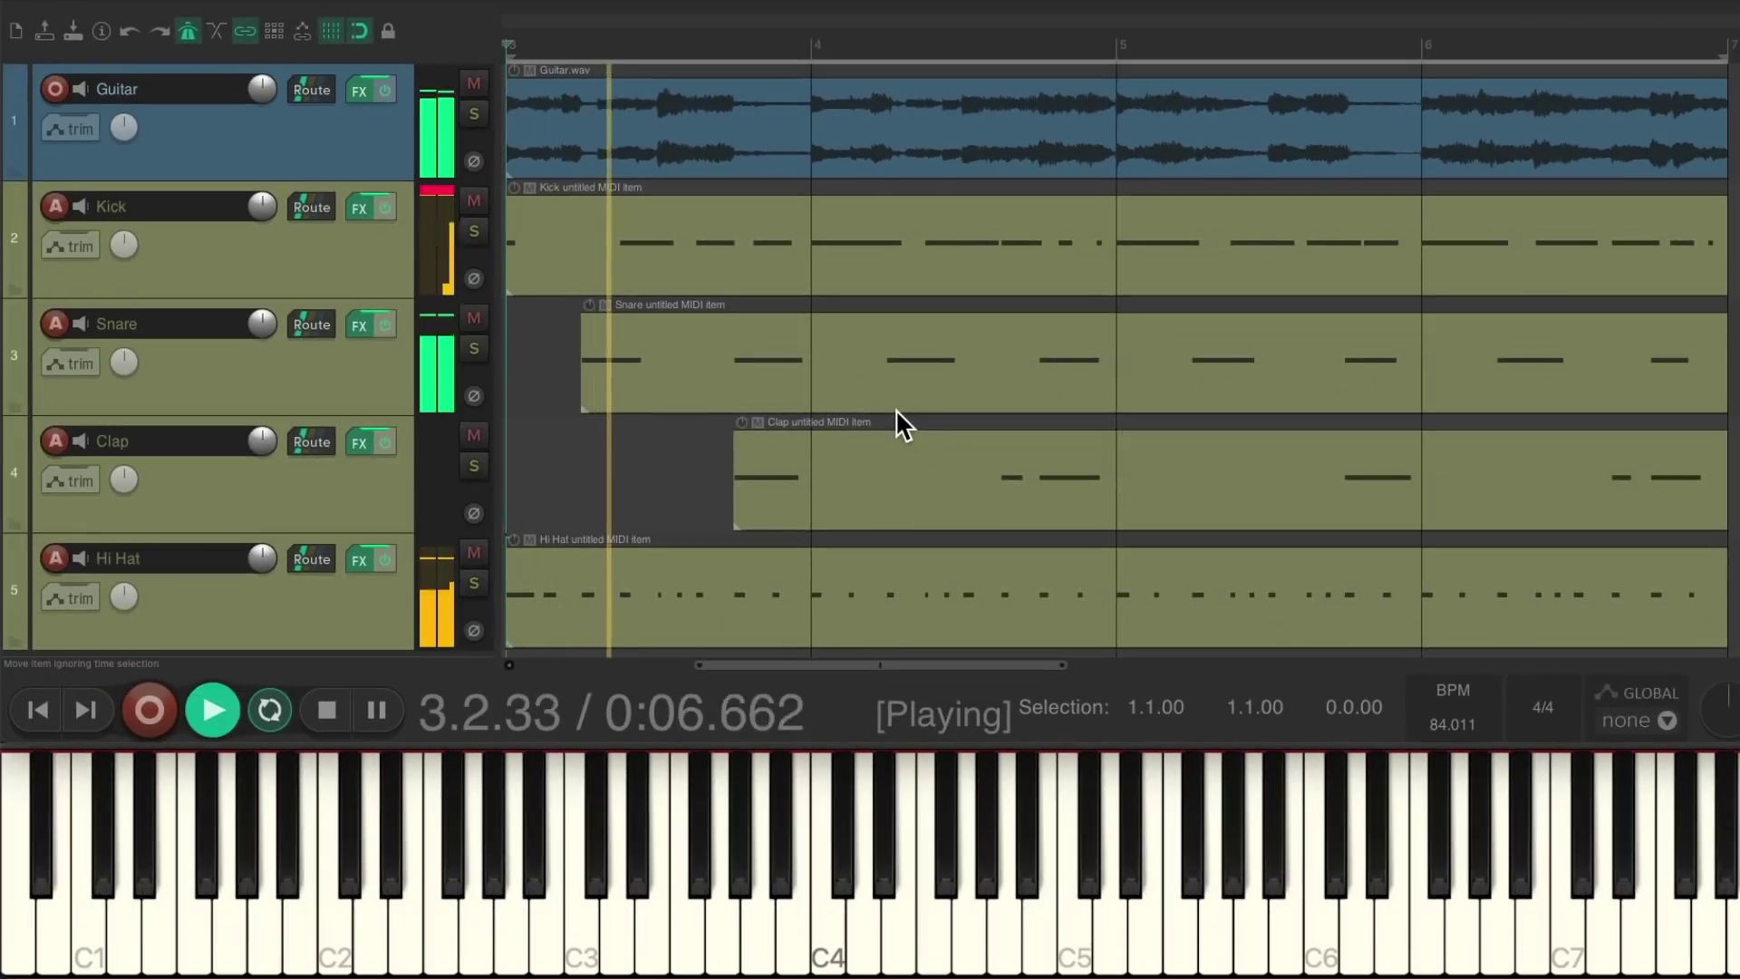